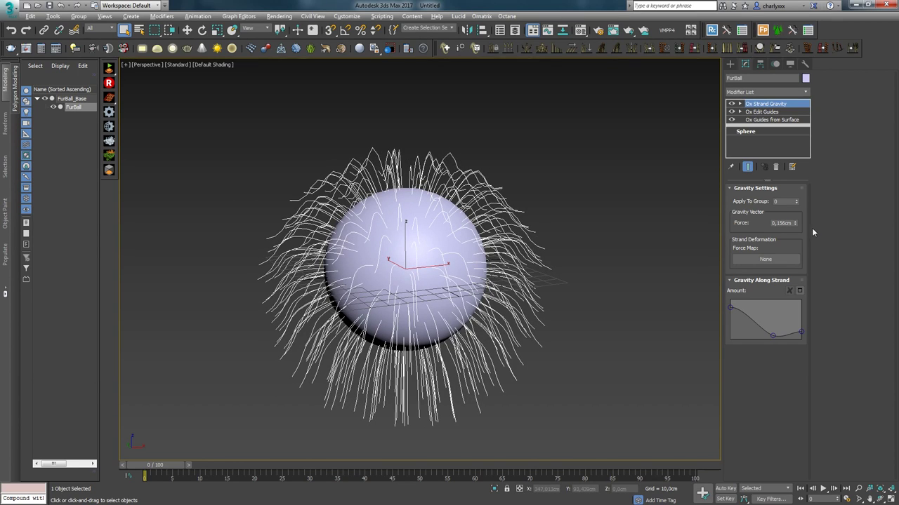
Step: Set the strand gravity force to 1,926 cm and raise the middle and end points of the Gravity Along Strand curve
drag(795, 222, 737, 242)
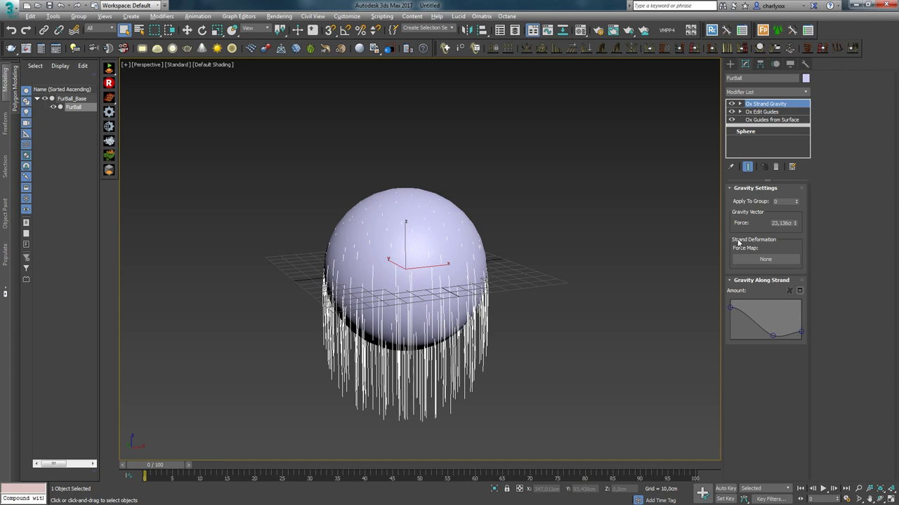
drag(772, 219, 752, 264)
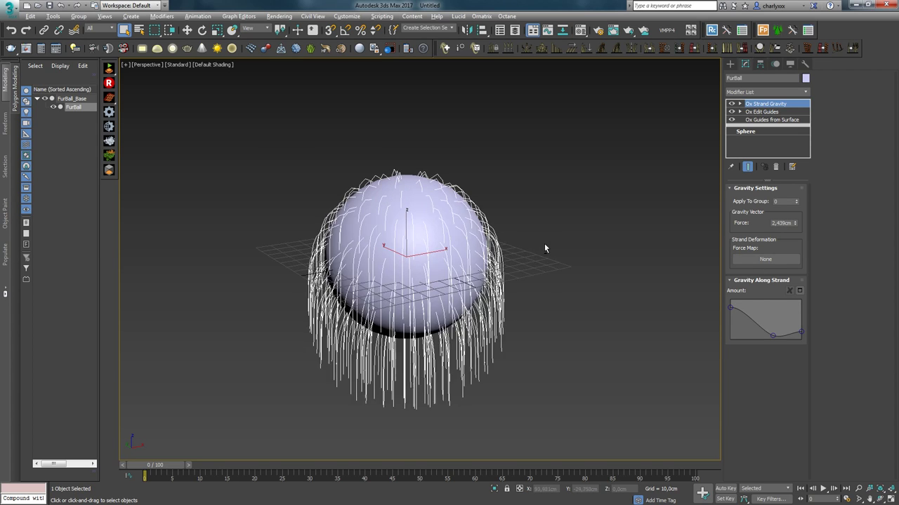
middle_drag(473, 236, 469, 226)
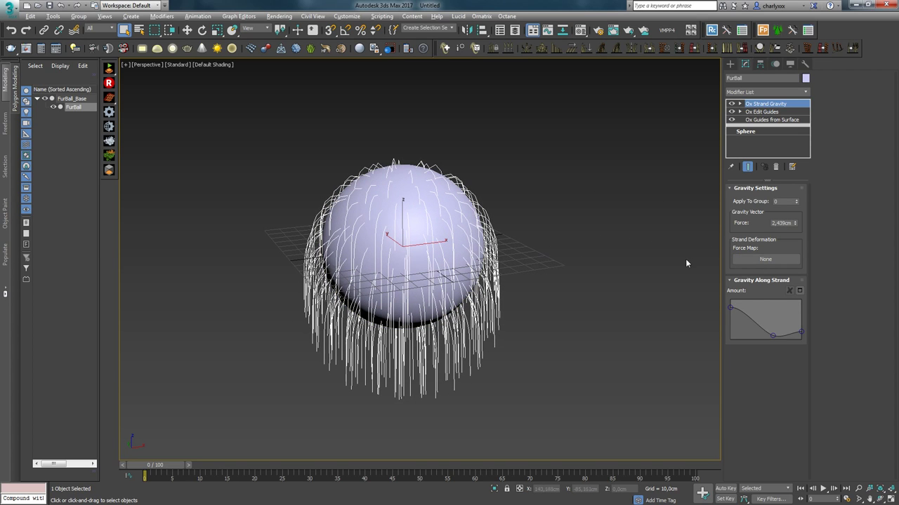
mouse_move(730, 308)
mouse_down()
mouse_move(730, 317)
mouse_move(720, 305)
mouse_up()
drag(801, 332, 800, 302)
drag(773, 336, 770, 315)
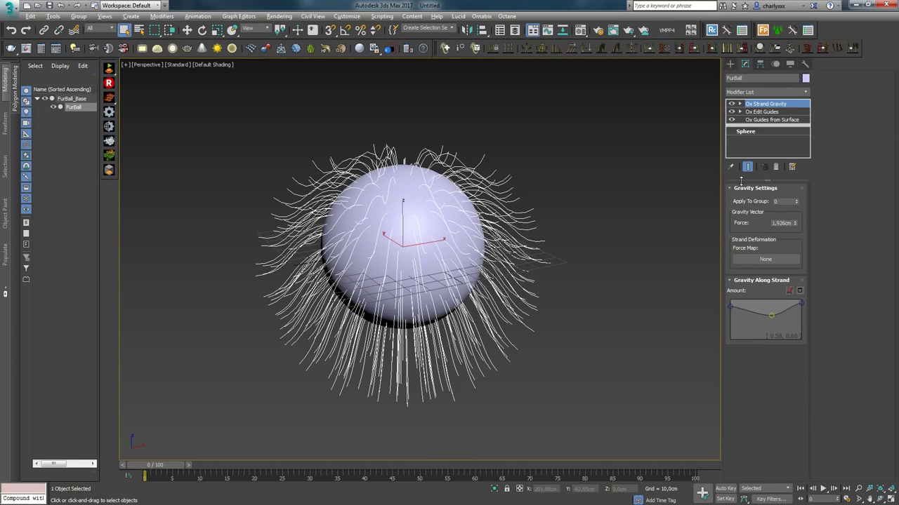
Step: Rotate the Gravity sub-object of Ox Strand Gravity to tilt the direction in which the strands are pulled
middle_drag(508, 133, 517, 132)
click(740, 104)
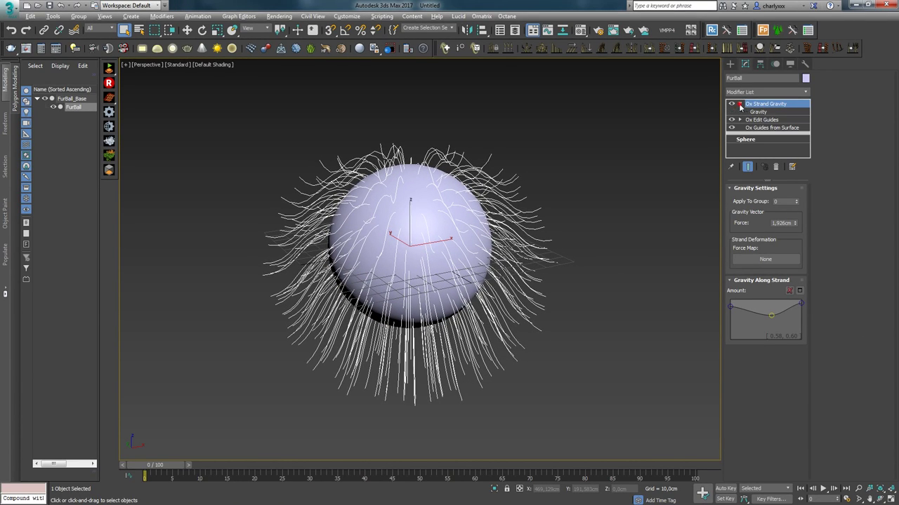
click(762, 113)
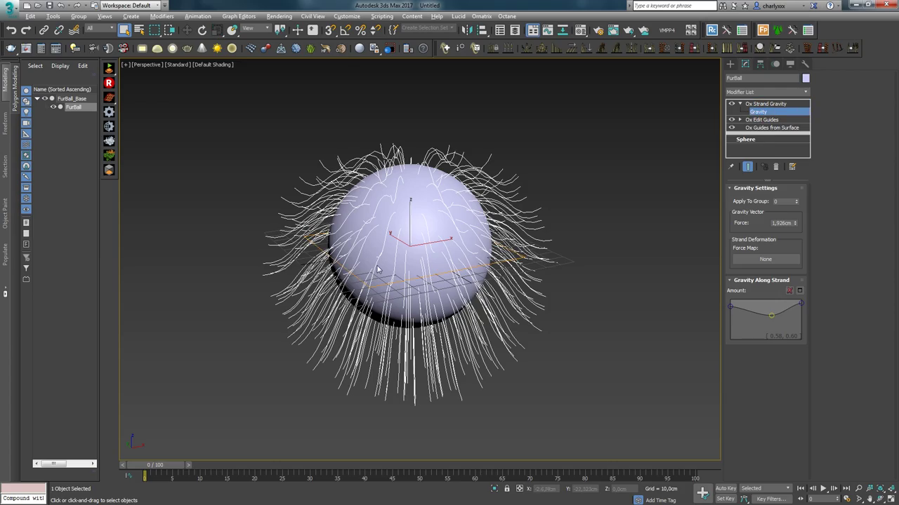
key(e)
drag(395, 222, 393, 255)
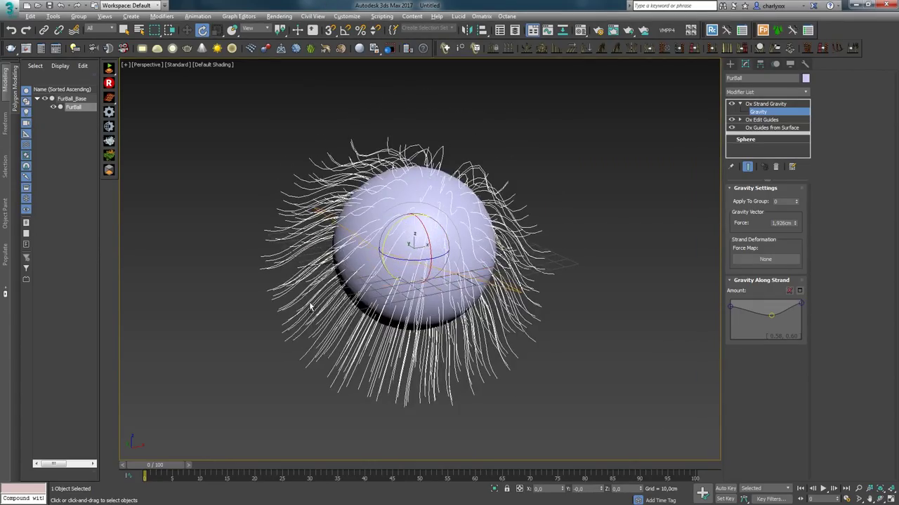
alt+middle_drag(311, 304, 388, 303)
drag(431, 263, 407, 277)
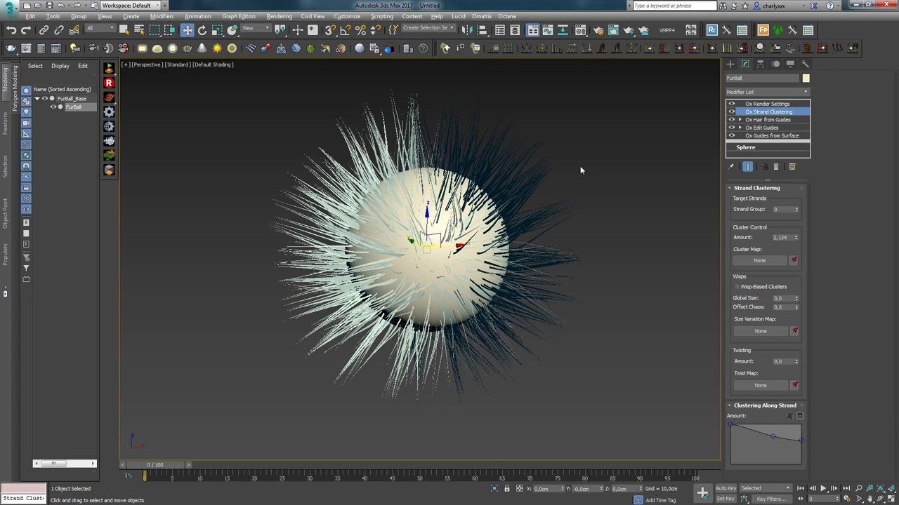
Step: Raise the Ox Strand Clustering amount to 2,534 and set the Ox Hair from Guides view count to 3000
click(753, 205)
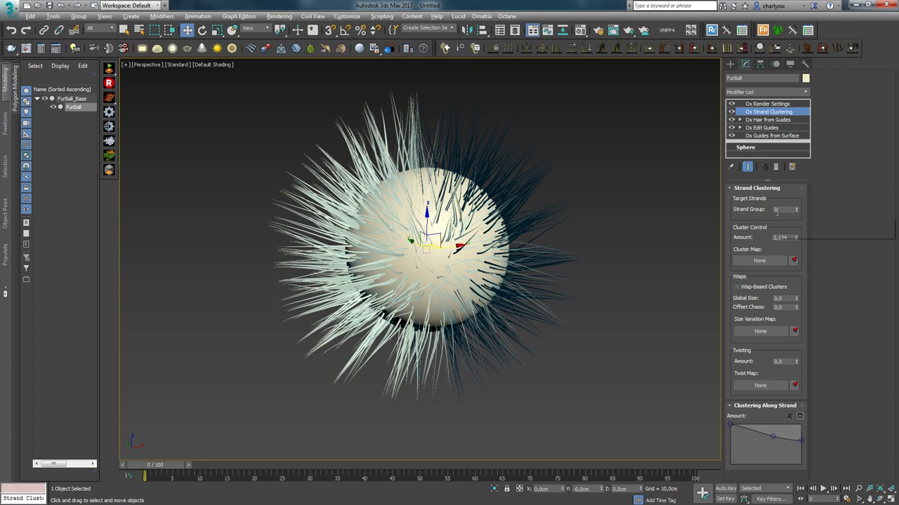
mouse_move(777, 211)
drag(796, 240, 798, 203)
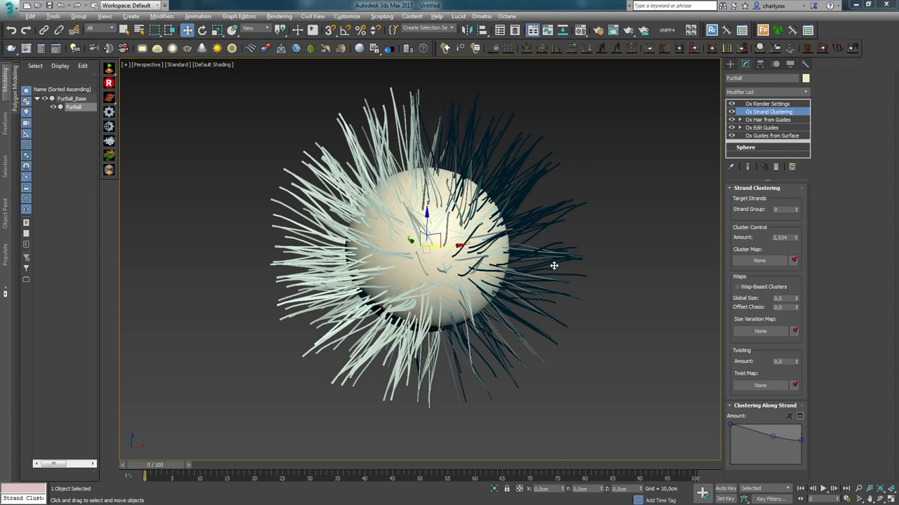
mouse_move(554, 266)
middle_down()
mouse_move(545, 264)
mouse_move(552, 269)
middle_up()
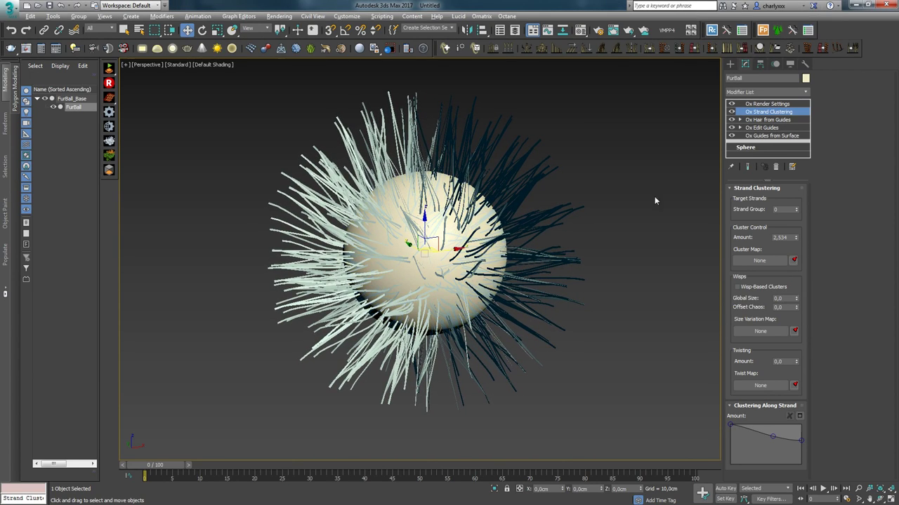
click(781, 120)
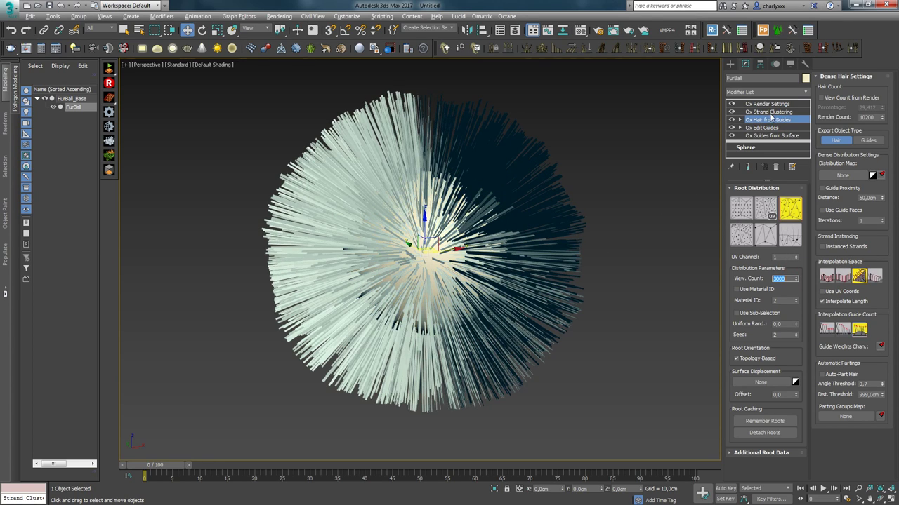
click(770, 112)
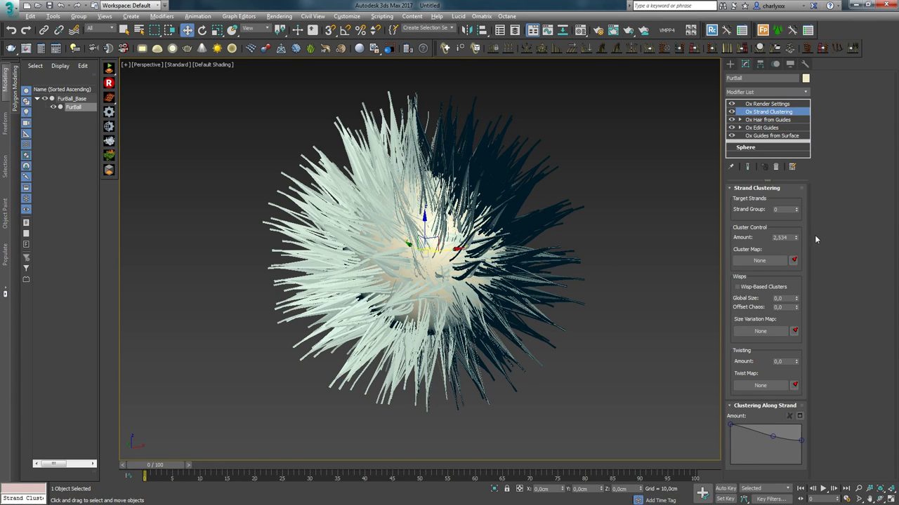
Step: Reset the strand clustering amount to 0 and raise it again to 2,32
mouse_move(796, 239)
mouse_down()
mouse_move(824, 255)
mouse_move(819, 270)
mouse_move(809, 250)
mouse_up()
right_click(795, 237)
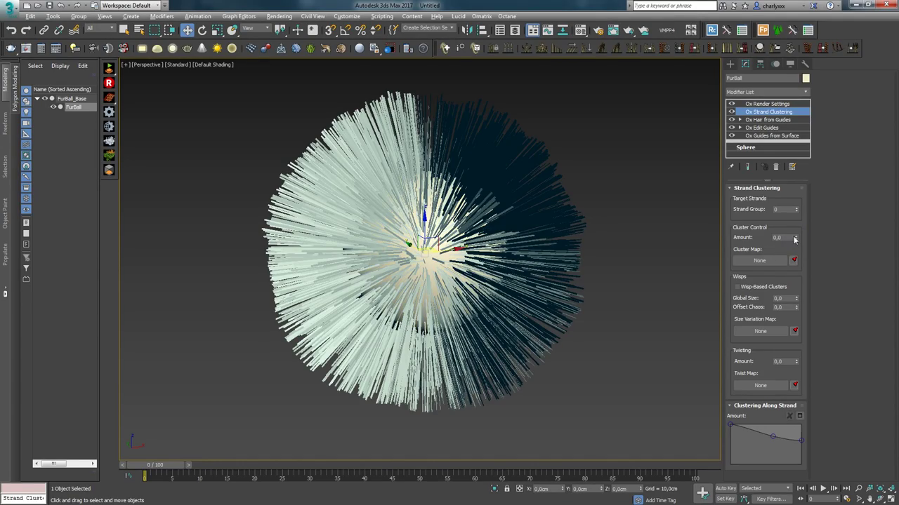
drag(794, 240, 801, 132)
alt+middle_drag(480, 192, 634, 278)
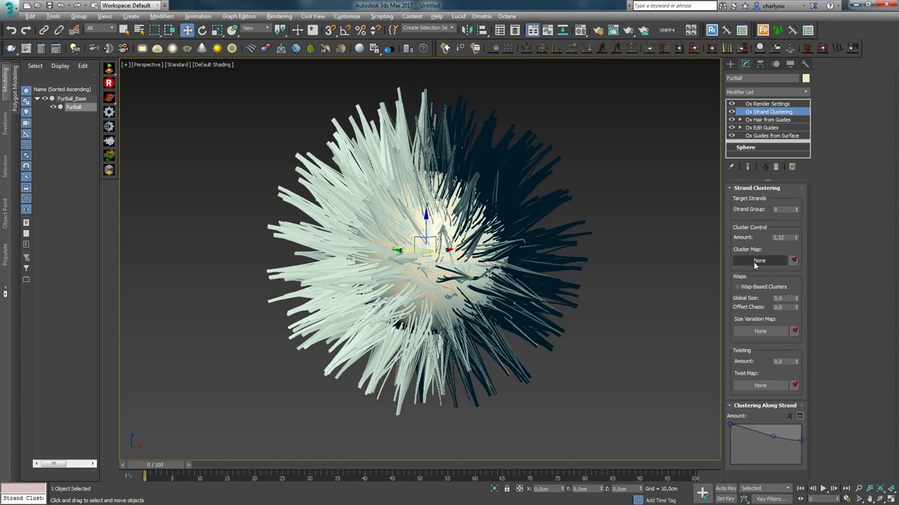
alt+middle_drag(570, 212, 590, 216)
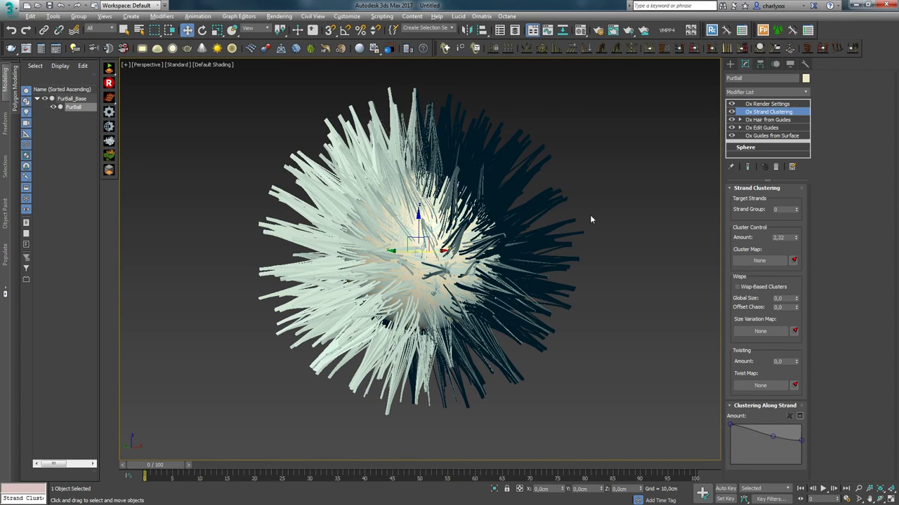
Step: Try a Checker map as the cluster map and inspect its effect around the fur ball
click(765, 260)
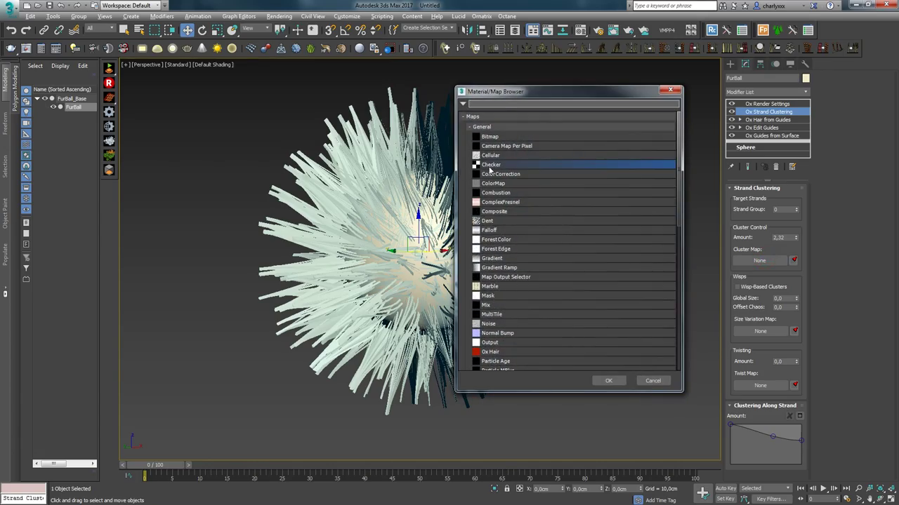
double_click(490, 166)
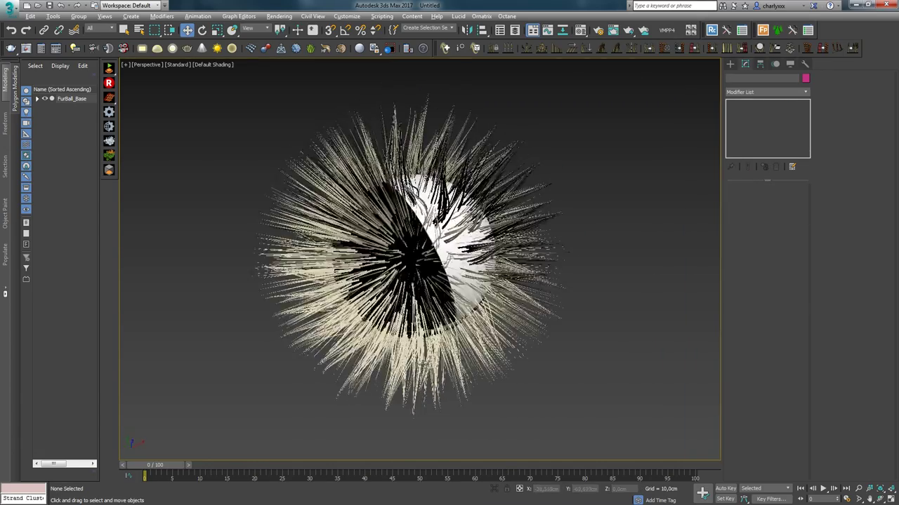
alt+middle_drag(491, 309, 434, 255)
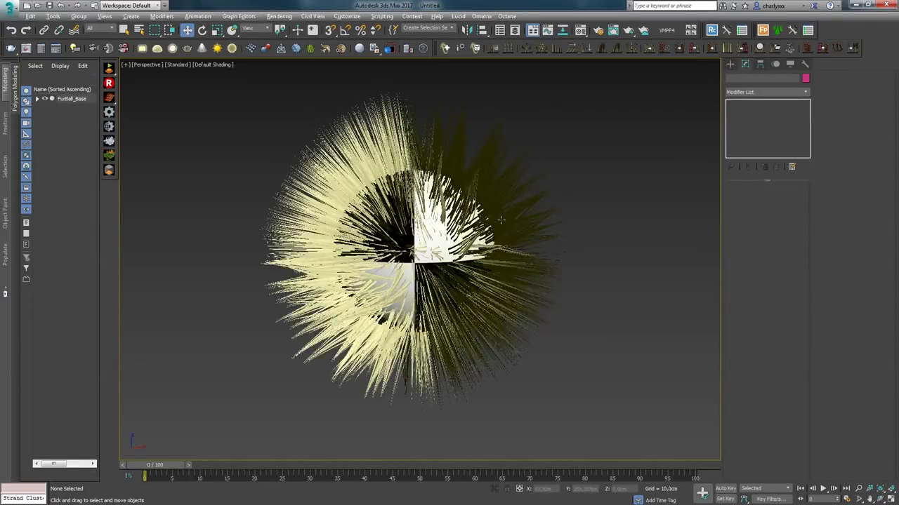
click(539, 212)
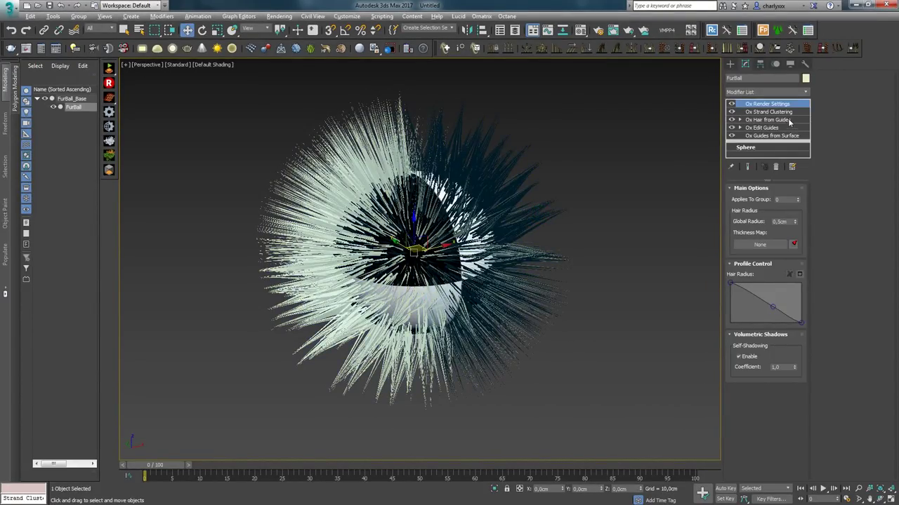
click(778, 112)
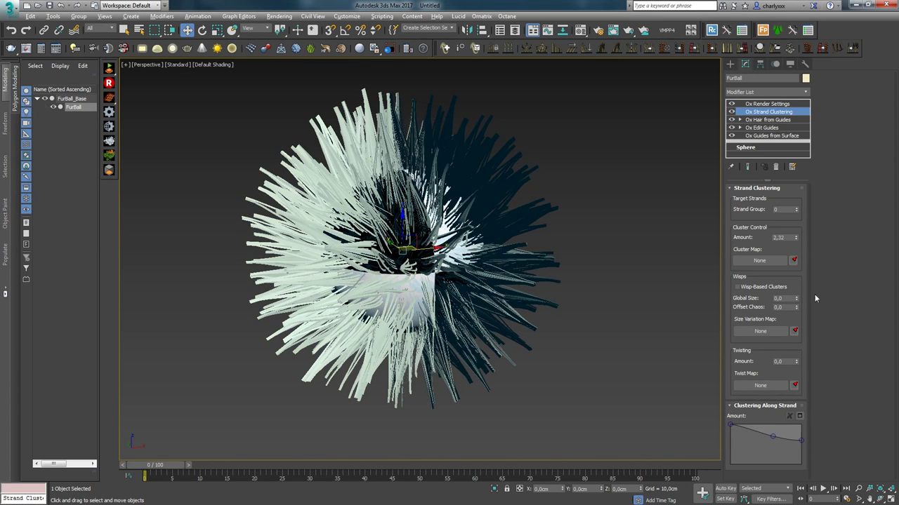
Step: Enable wisp-based clusters with a global size of 7,34 and an offset chaos of 0,52
click(756, 288)
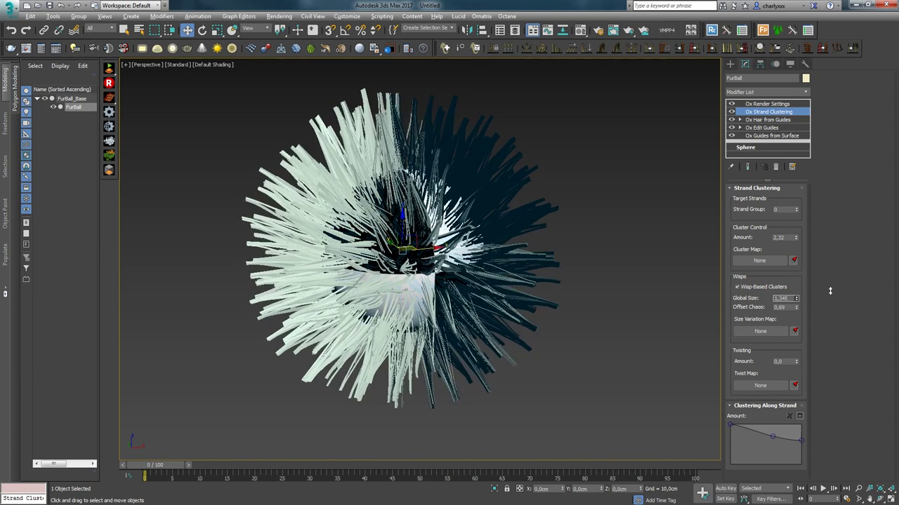
drag(798, 314, 761, 197)
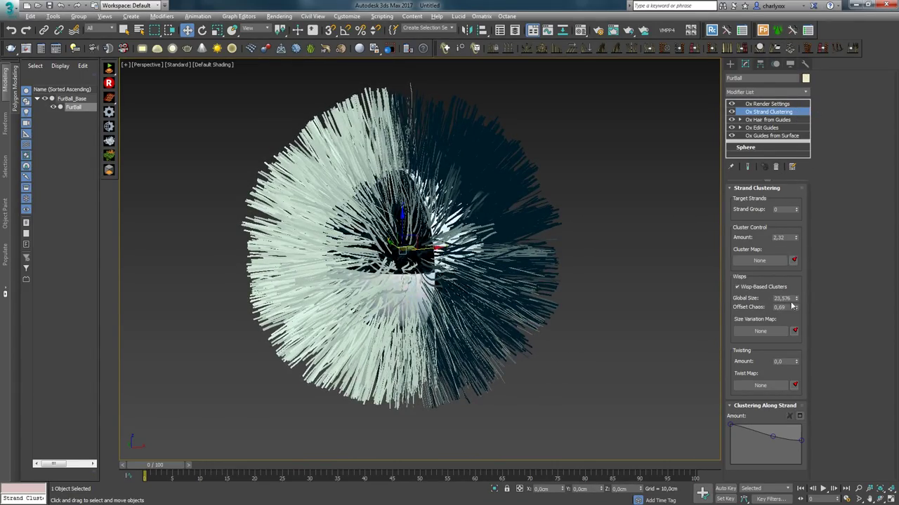
mouse_move(797, 300)
mouse_down()
mouse_move(817, 237)
mouse_move(810, 295)
mouse_up()
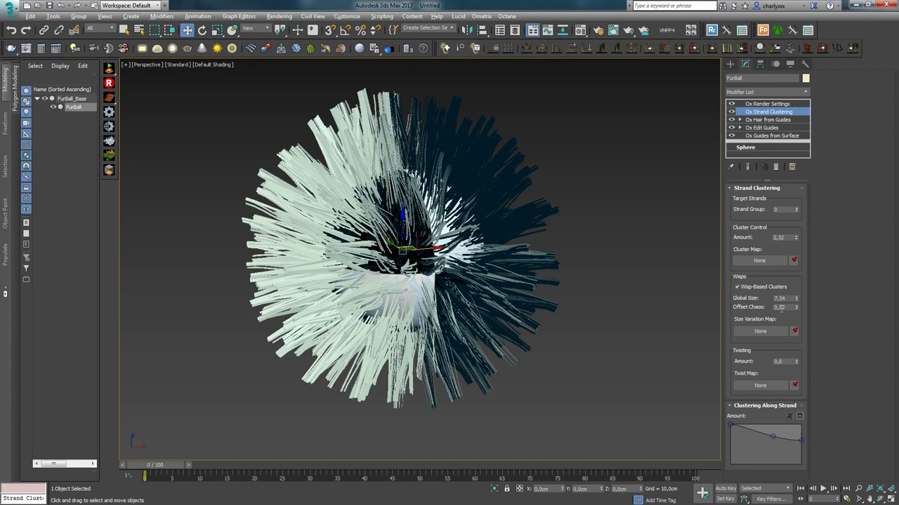
Step: Try a Checker map for the wisps' size variation and clear it again
click(760, 331)
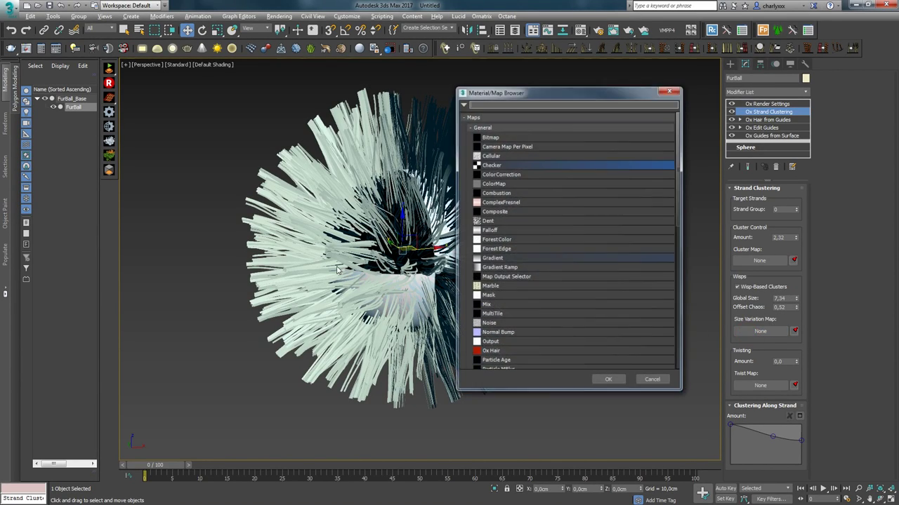
double_click(495, 166)
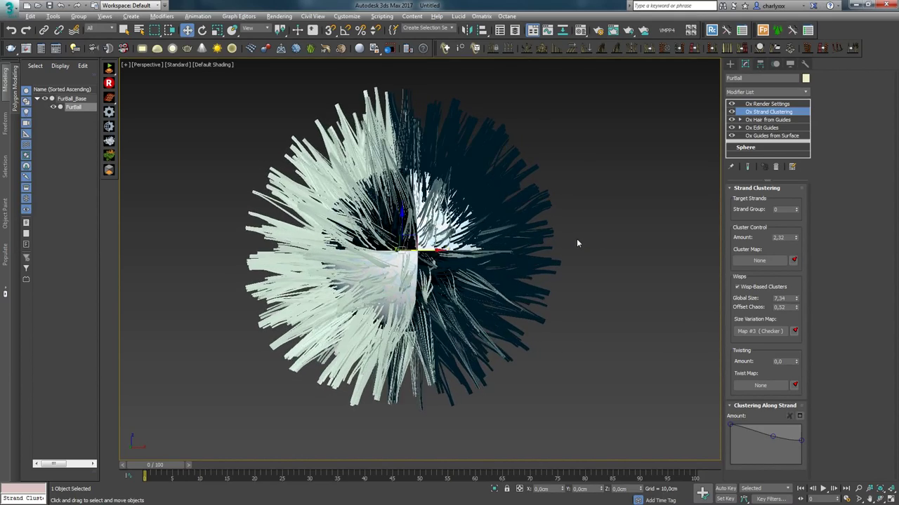
right_click(745, 330)
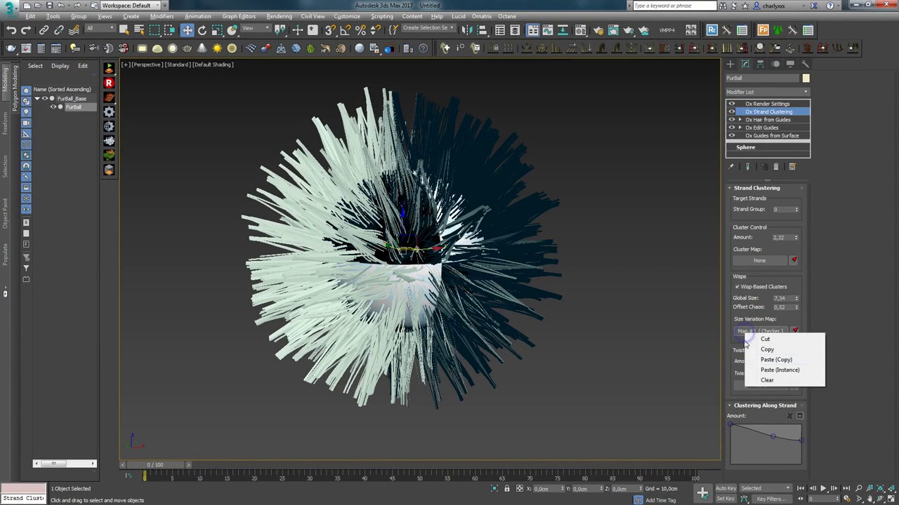
click(763, 383)
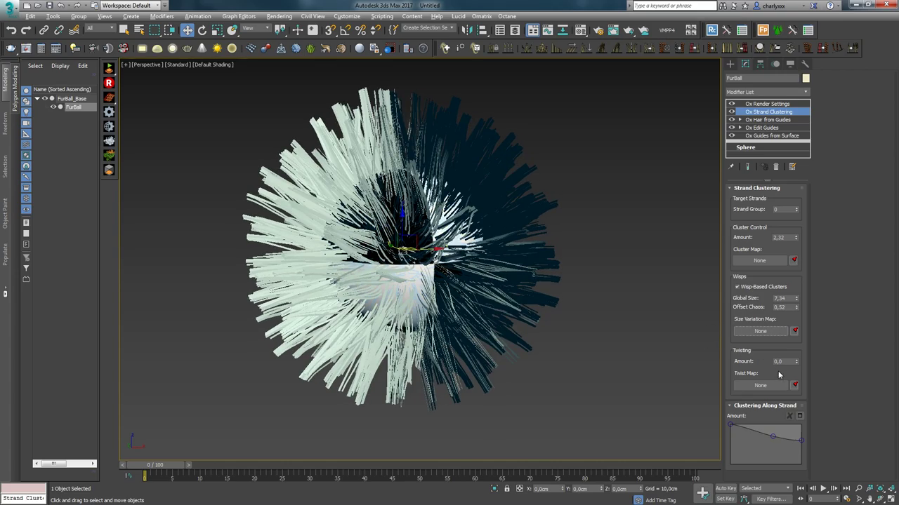
Step: Try a twisting amount of 2,793 on the clusters with a Checker map as the twist map
drag(797, 362, 796, 239)
alt+middle_drag(530, 270, 596, 283)
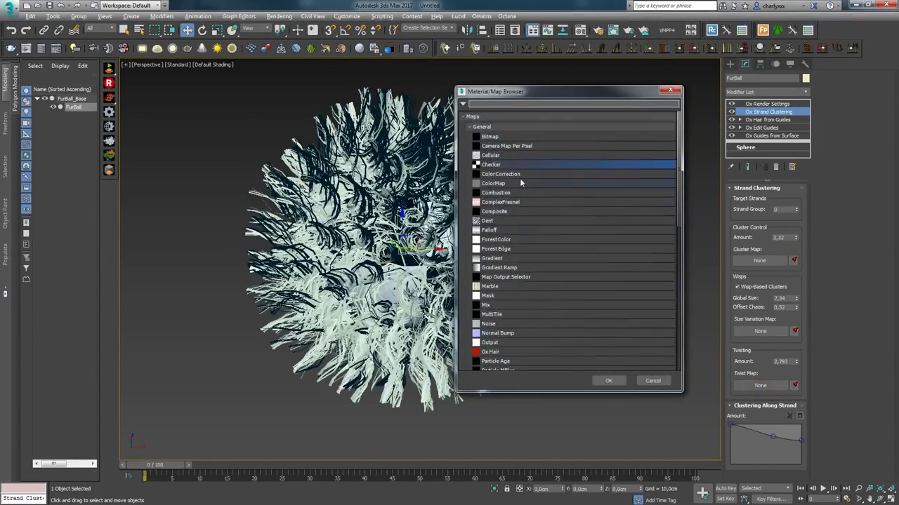
double_click(499, 166)
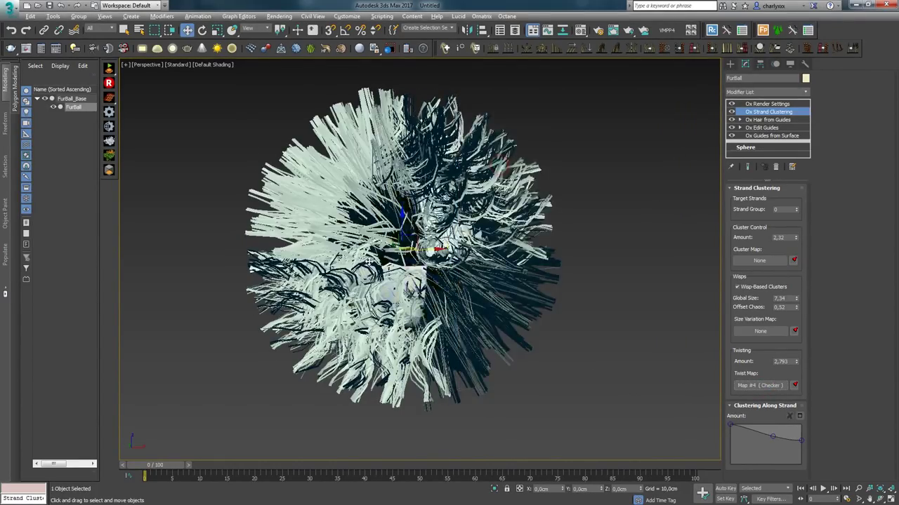
mouse_move(369, 262)
alt+middle_down()
mouse_move(421, 256)
mouse_move(351, 274)
mouse_move(379, 265)
alt+middle_up()
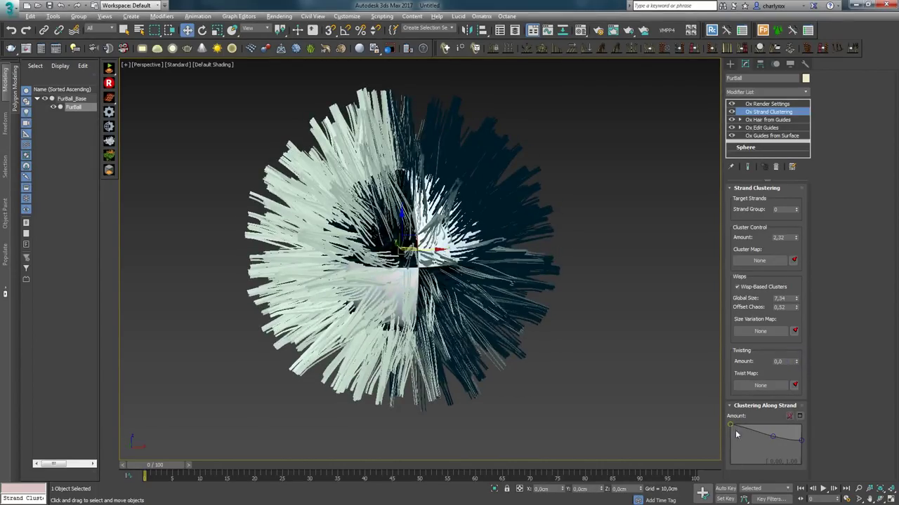
Step: Reshape the Clustering Along Strand curve by lowering its start point slightly and its end point to zero
mouse_move(561, 281)
alt+middle_down()
mouse_move(551, 195)
mouse_move(544, 277)
alt+middle_up()
drag(801, 441, 819, 436)
drag(730, 424, 728, 436)
alt+middle_drag(590, 351, 529, 330)
drag(801, 437, 782, 462)
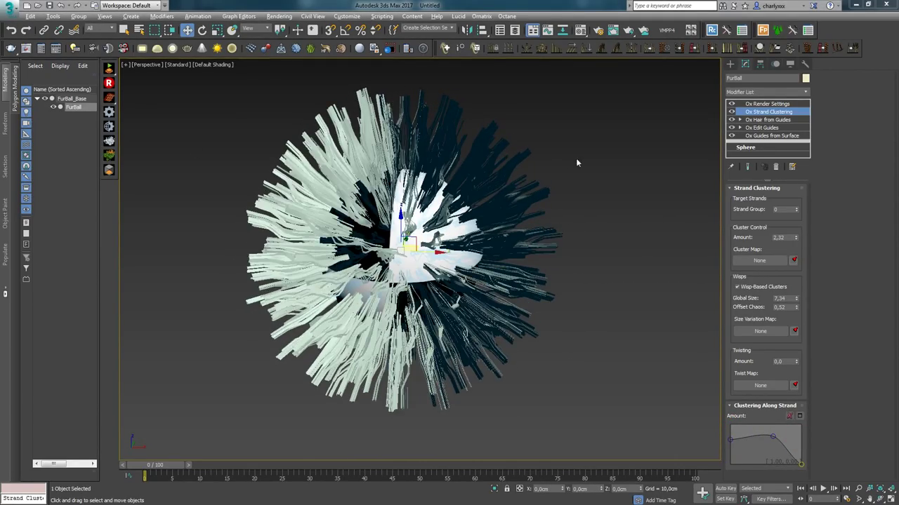
Step: Replace the Ox Strand Clustering modifier with Ox Hair Clustering and set its number of clumps to 10
click(777, 167)
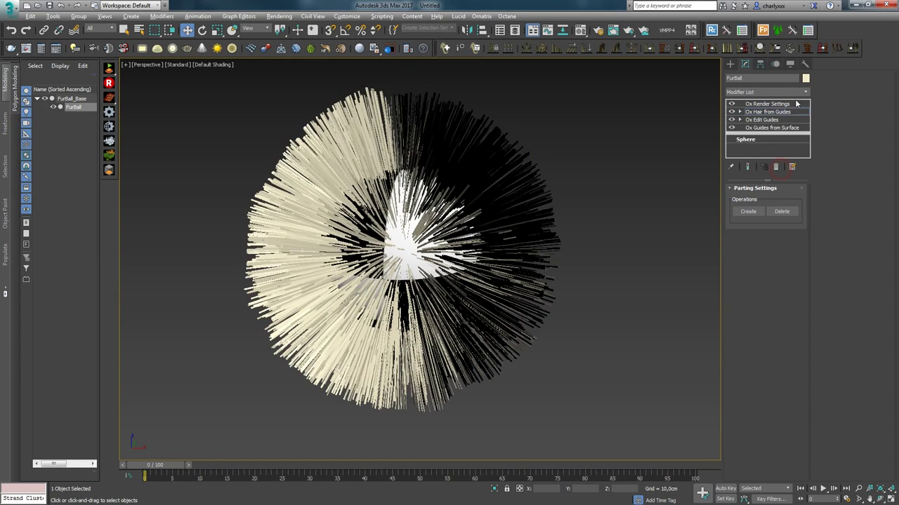
click(618, 48)
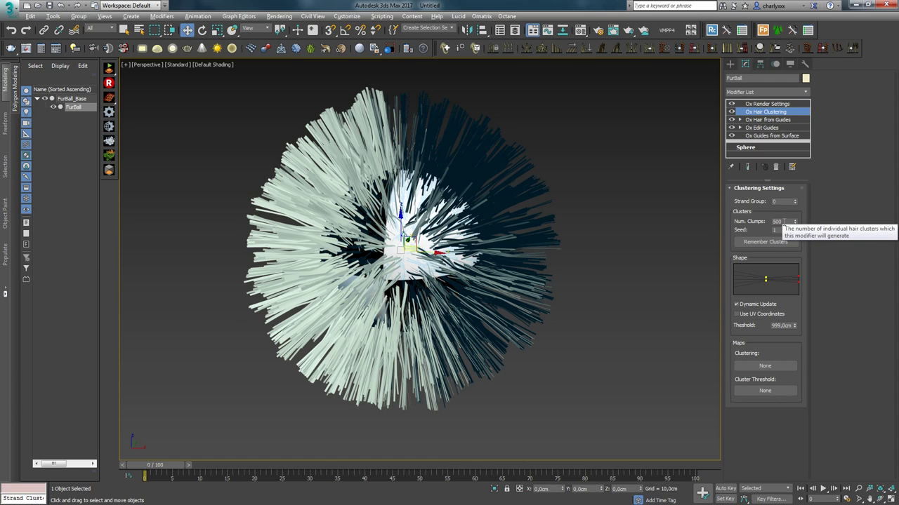
drag(785, 222, 537, 224)
text(10)
key(Return)
alt+middle_drag(440, 254, 510, 250)
drag(787, 222, 670, 221)
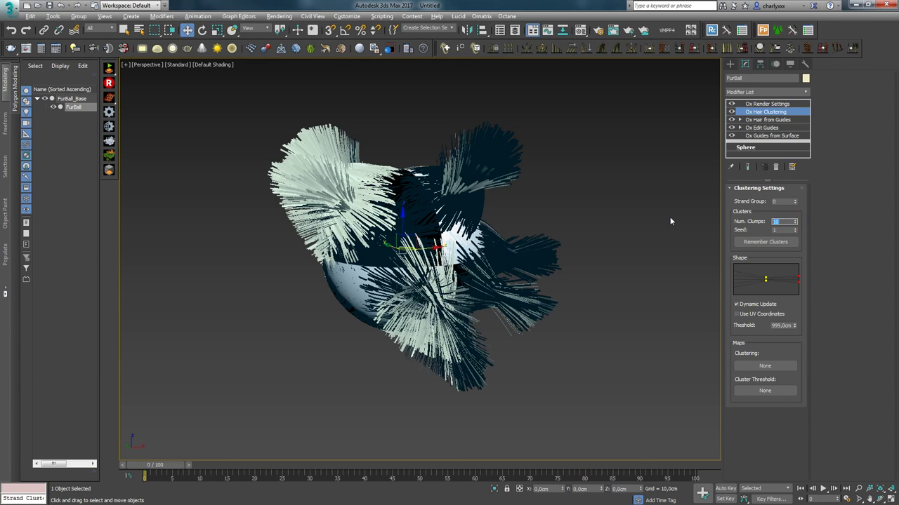
Step: Widen the hair clusters' Shape profile at the middle and tip, and set the number of clumps to 1000
click(799, 276)
drag(797, 276, 762, 275)
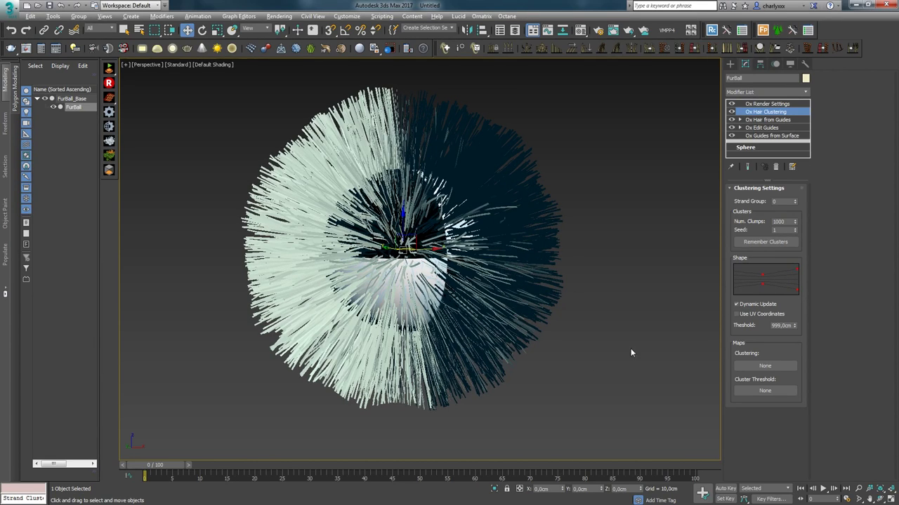
Step: Enable Use UV Coordinates for the hair clustering and lower the threshold to 433,866
click(756, 315)
click(751, 315)
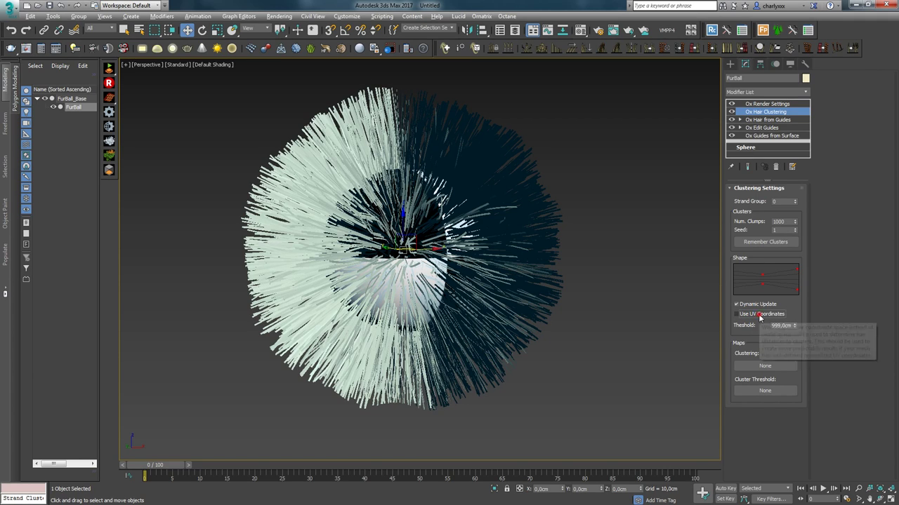
click(758, 314)
mouse_move(795, 326)
mouse_down()
mouse_move(808, 364)
mouse_move(795, 322)
mouse_up()
key(alt)
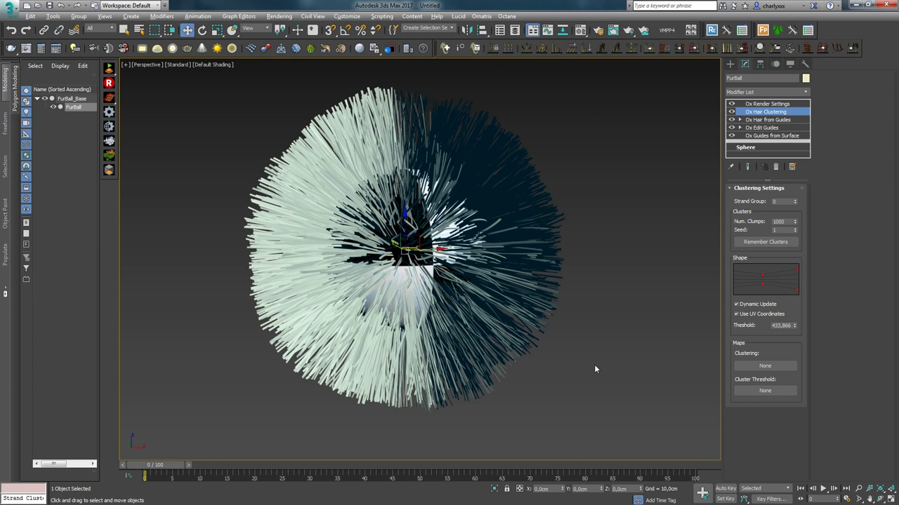
Step: Assign a Noise map to Clustering and place it as an instance in the Material Editor
click(766, 366)
click(766, 369)
double_click(500, 322)
key(m)
drag(756, 368, 192, 290)
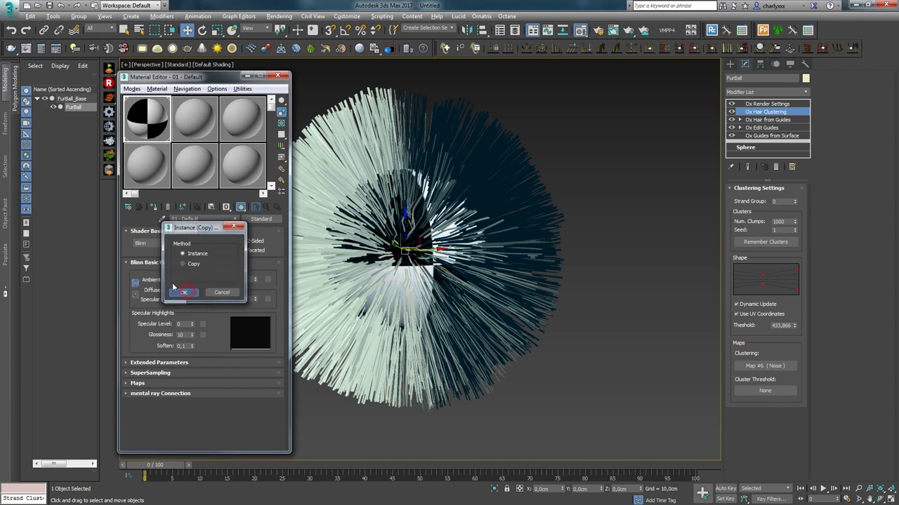
click(175, 293)
click(192, 290)
Step: Adjust the noise parameters of the clustering Noise map in the Material Editor
drag(179, 390, 178, 397)
click(174, 405)
drag(268, 247, 266, 221)
drag(268, 269, 271, 252)
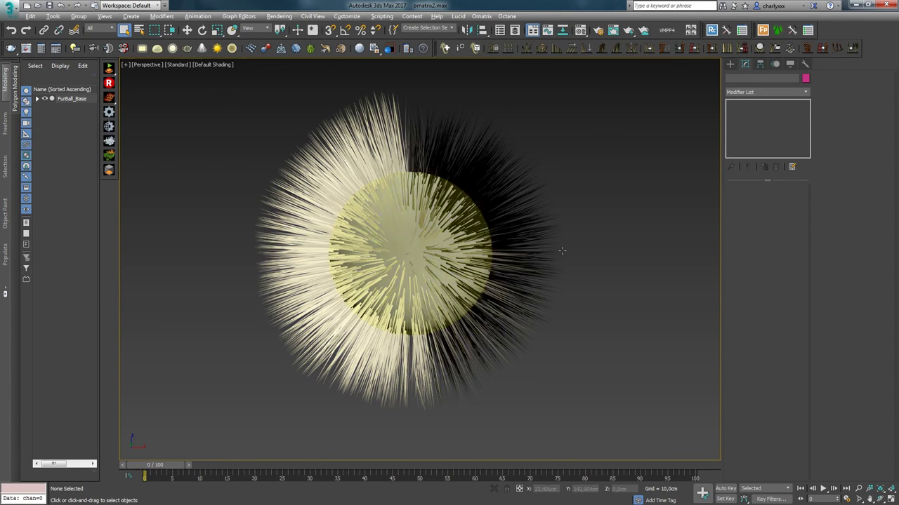
Step: Remove the Ox Render Settings, Ox Hair Clustering and Ox Hair from Guides modifiers from the FurBall hair
click(444, 161)
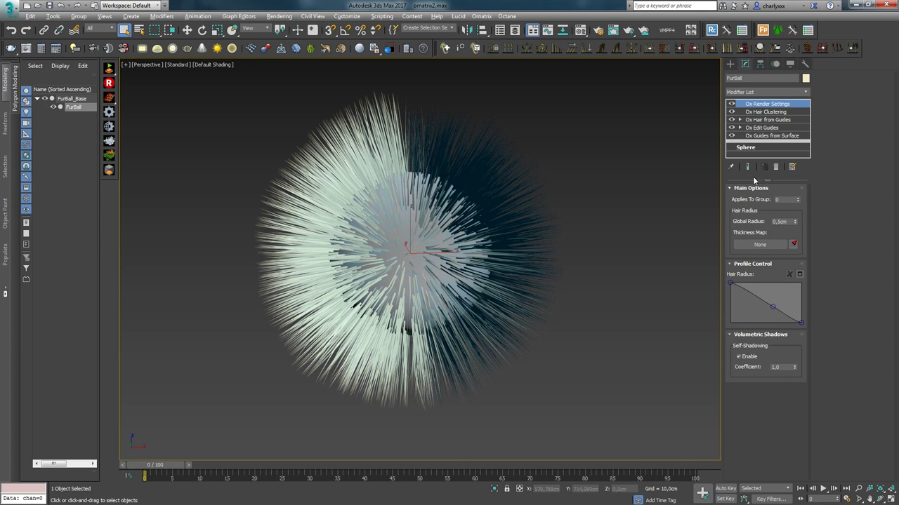
click(766, 120)
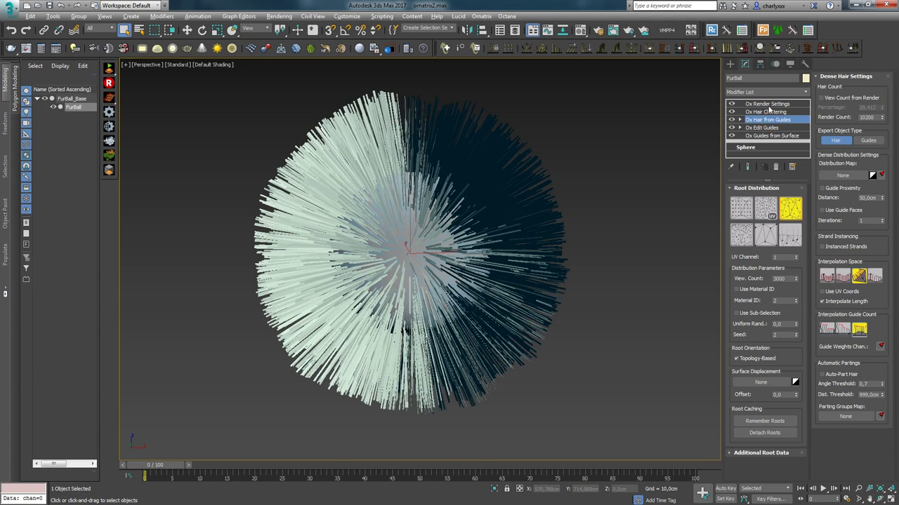
click(771, 105)
click(777, 167)
click(777, 167)
click(777, 167)
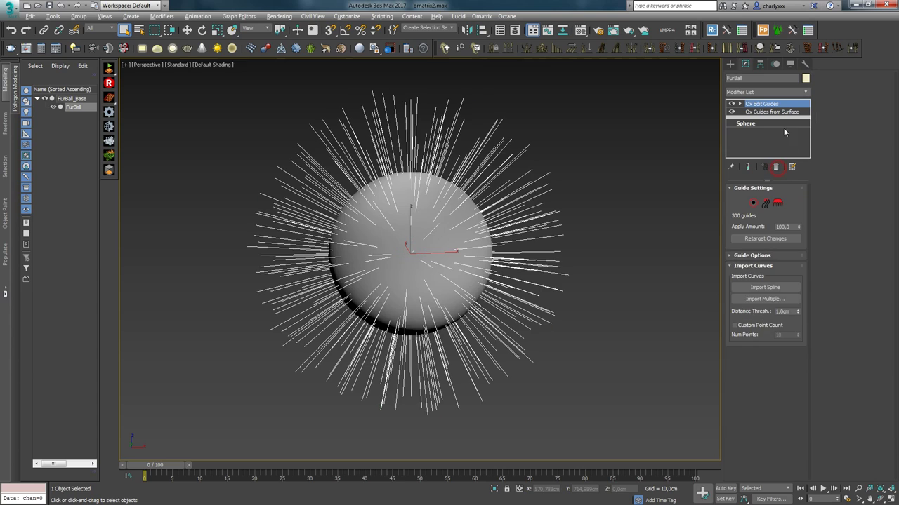
Step: Delete the guides on the sphere's negative X half and add an Ox Strand Symmetry modifier with the X axis
click(753, 203)
key(f)
key(F3)
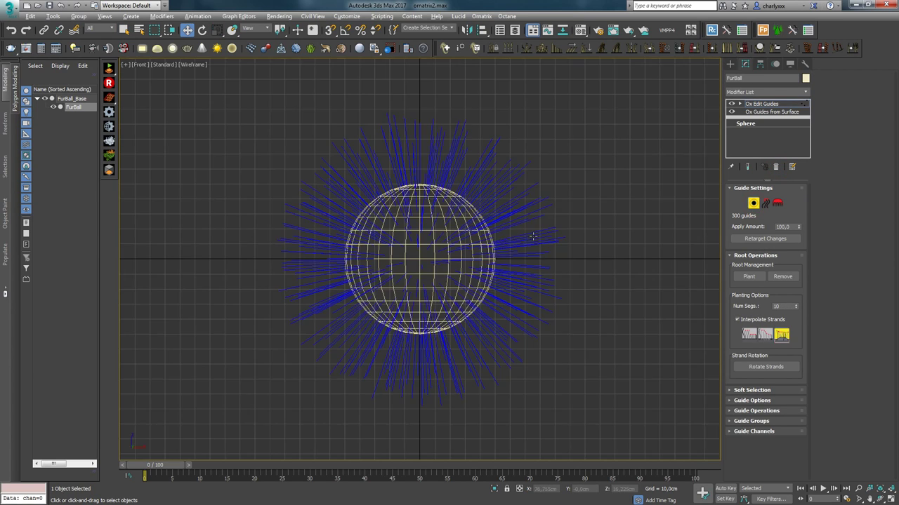
key(z)
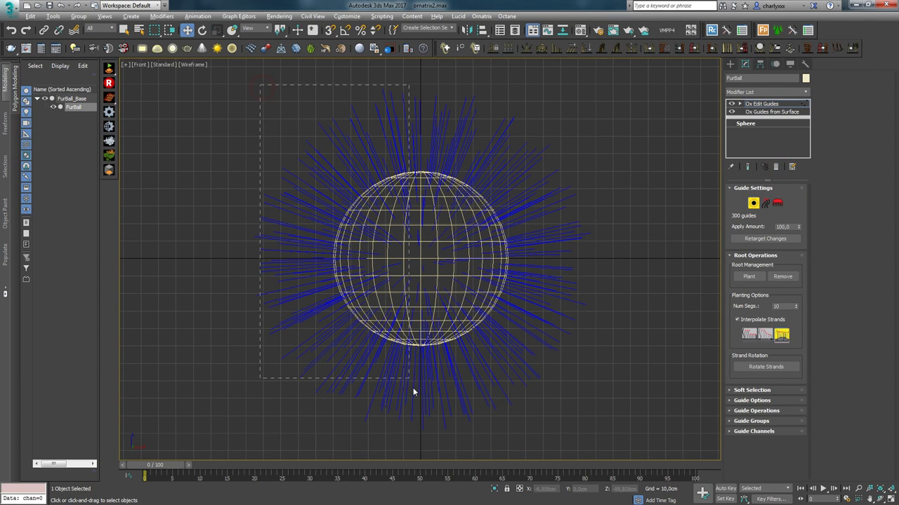
drag(420, 441, 420, 442)
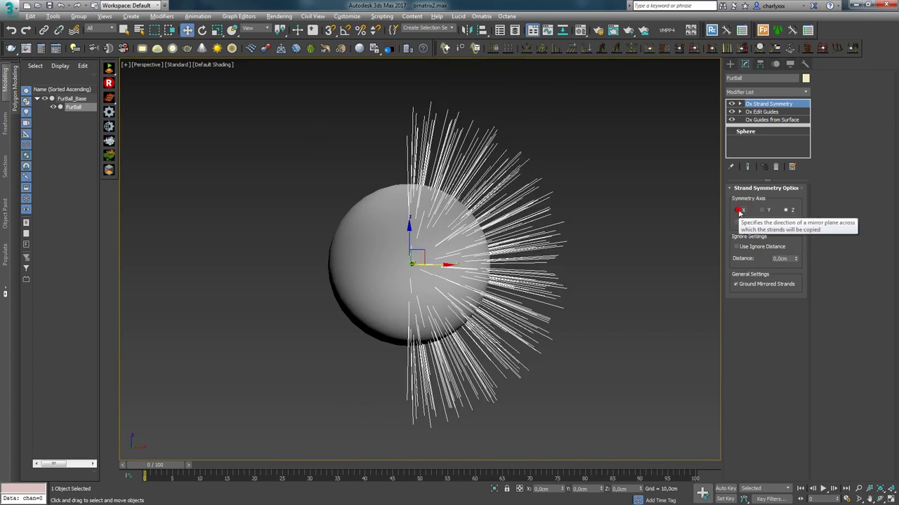
alt+middle_drag(532, 171, 549, 198)
Step: Brush the remaining guides into curves in Ox Edit Guides with the mirrored end result shown
click(768, 111)
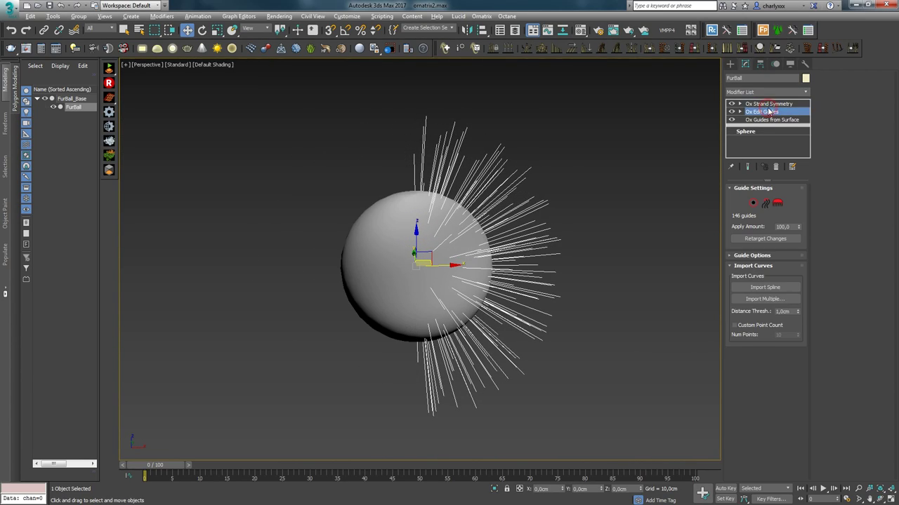
click(777, 203)
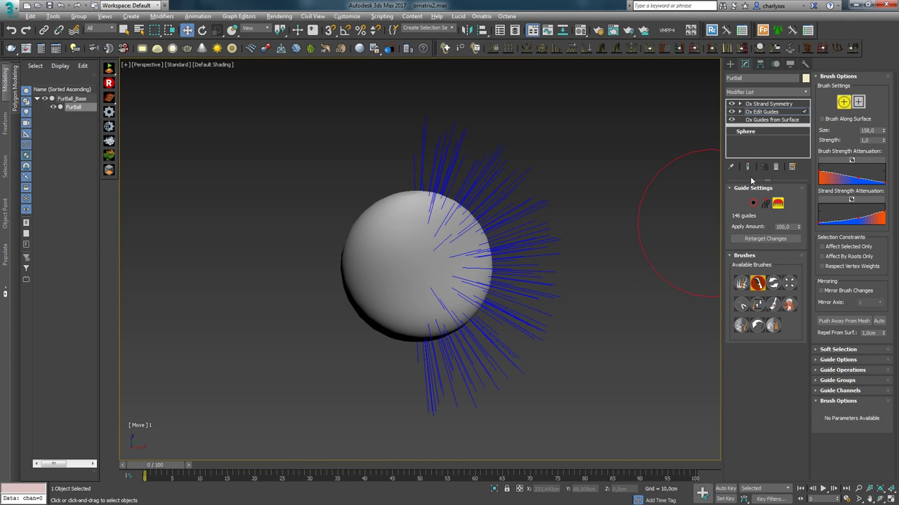
click(747, 167)
mouse_move(513, 353)
mouse_down()
mouse_move(553, 260)
mouse_move(492, 223)
mouse_move(498, 169)
mouse_move(512, 190)
mouse_move(463, 184)
mouse_move(428, 165)
mouse_move(537, 199)
mouse_move(506, 362)
mouse_move(445, 407)
mouse_move(534, 363)
mouse_move(446, 397)
mouse_move(523, 337)
mouse_up()
click(778, 203)
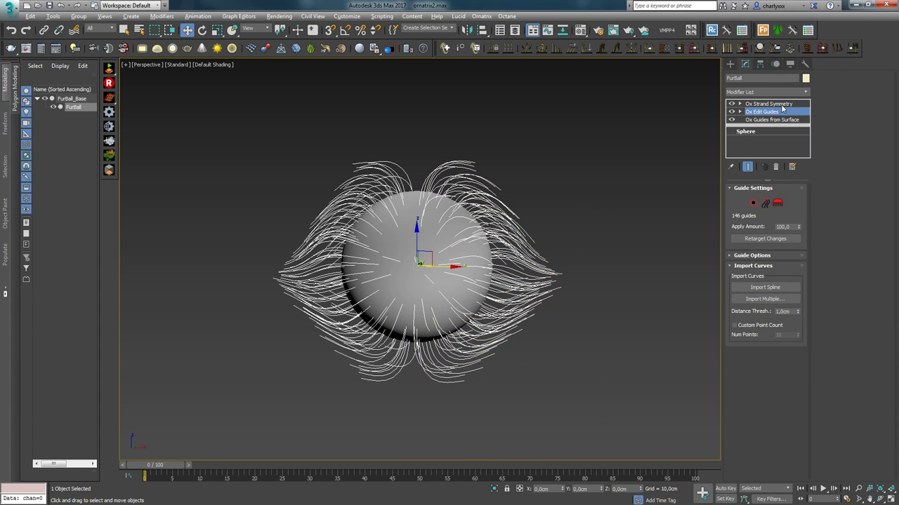
Step: Enable Use Ignore Distance in Ox Strand Symmetry and try different ignore distances on the mirrored strands
click(782, 105)
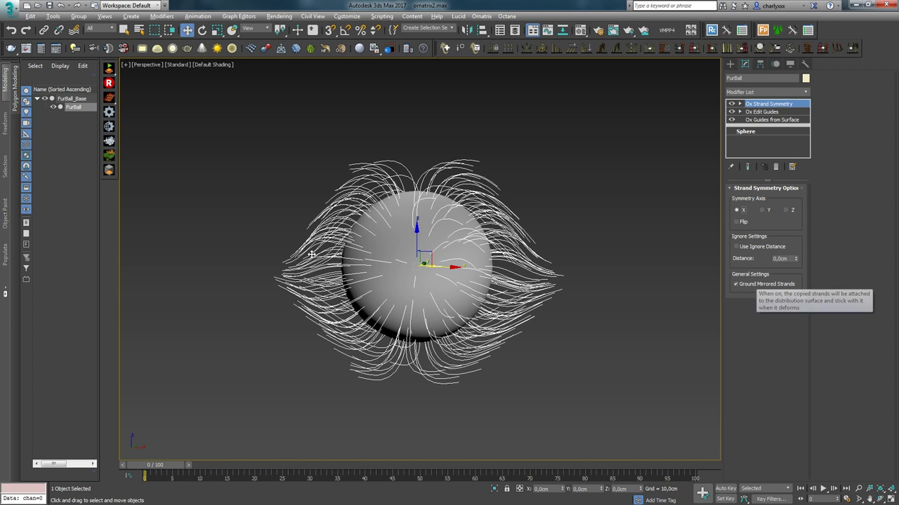
click(737, 246)
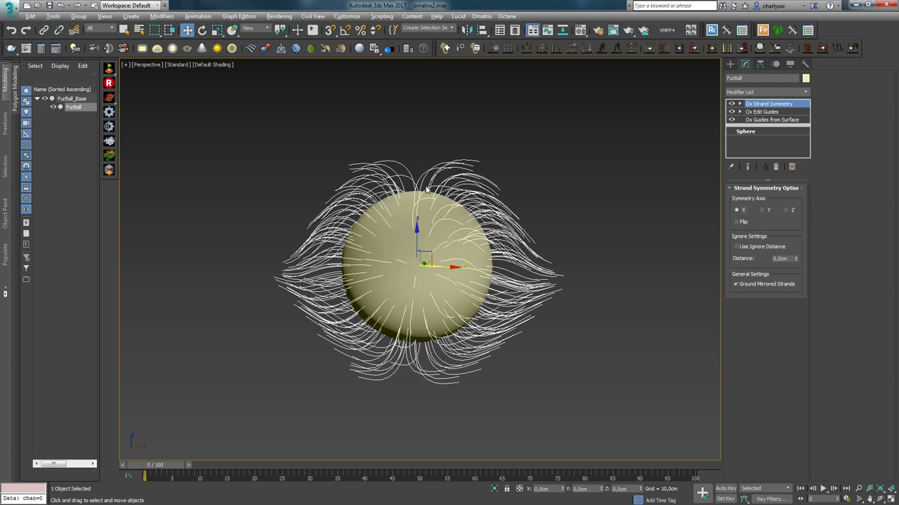
drag(795, 259, 800, 237)
drag(807, 172, 840, 422)
drag(796, 255, 804, 152)
alt+middle_drag(588, 210, 613, 212)
click(797, 260)
drag(797, 261, 813, 235)
alt+middle_drag(555, 249, 633, 357)
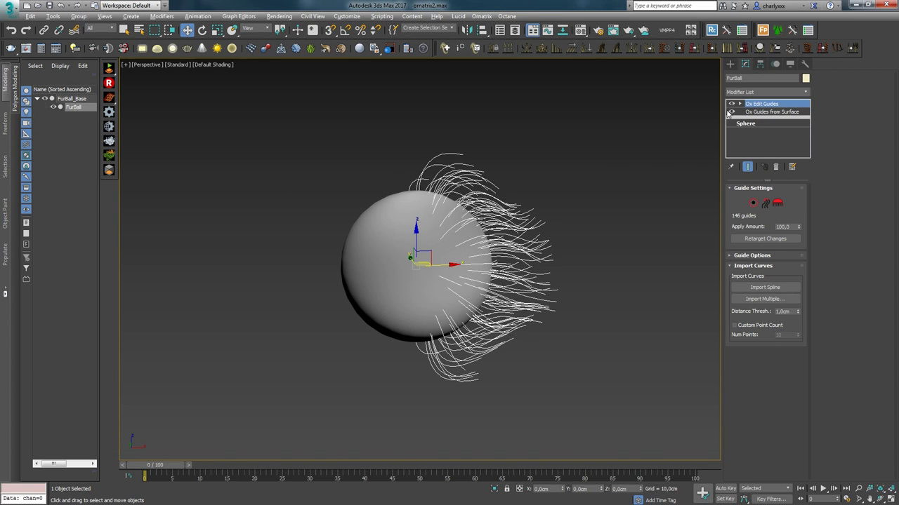
Step: Add an Ox Strand Detail modifier to the brushed guides and set its viewport segments to 4
alt+middle_drag(596, 168, 646, 56)
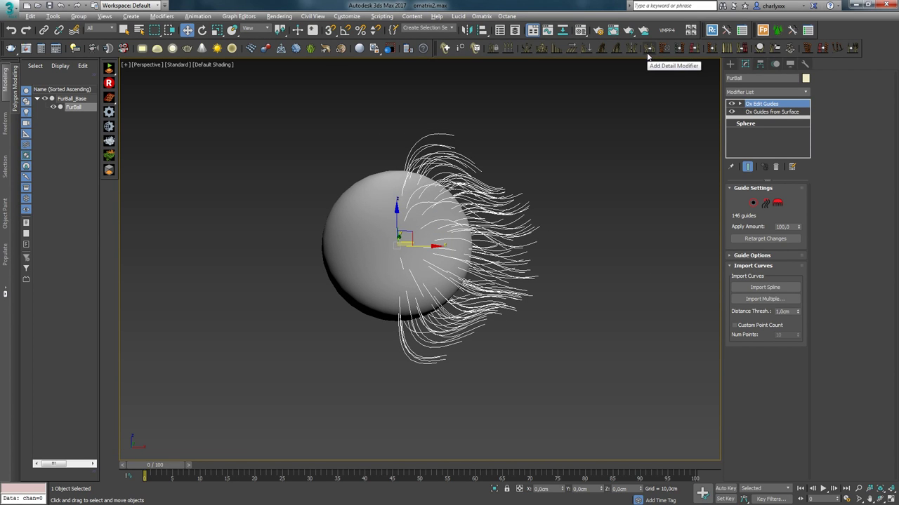
click(647, 48)
middle_drag(599, 160, 599, 161)
scroll(598, 158, up, 2)
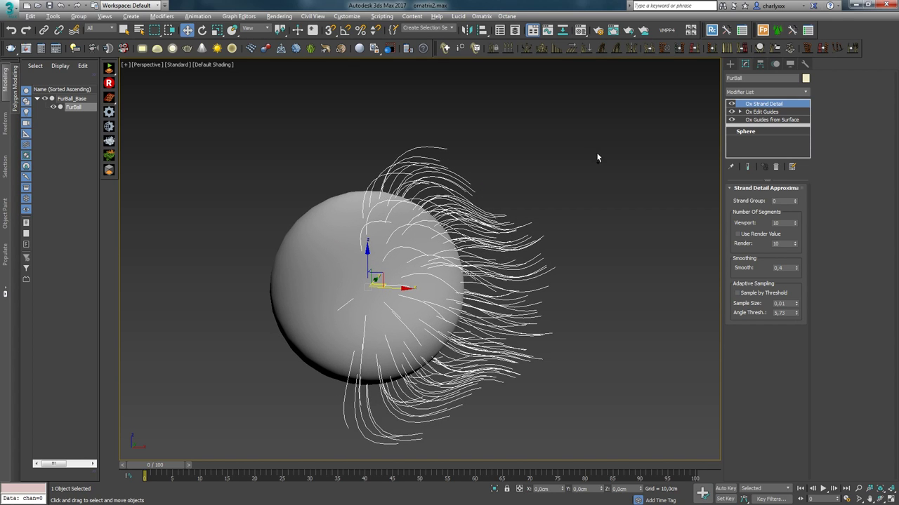
scroll(584, 185, down, 1)
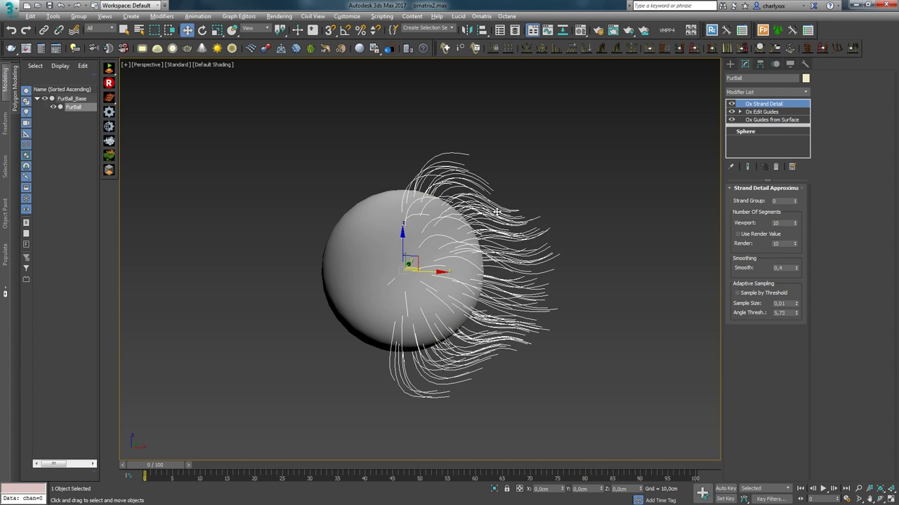
mouse_move(552, 248)
alt+middle_down()
mouse_move(538, 229)
mouse_move(560, 223)
alt+middle_up()
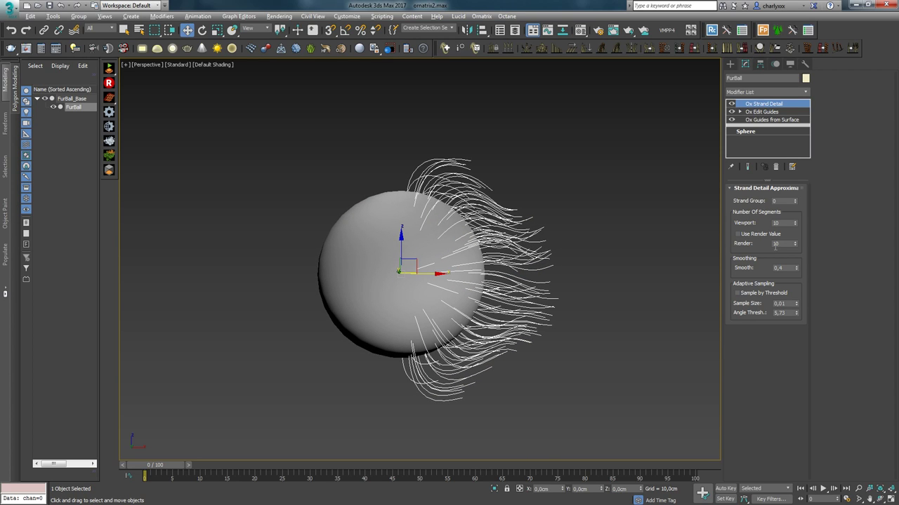
click(795, 221)
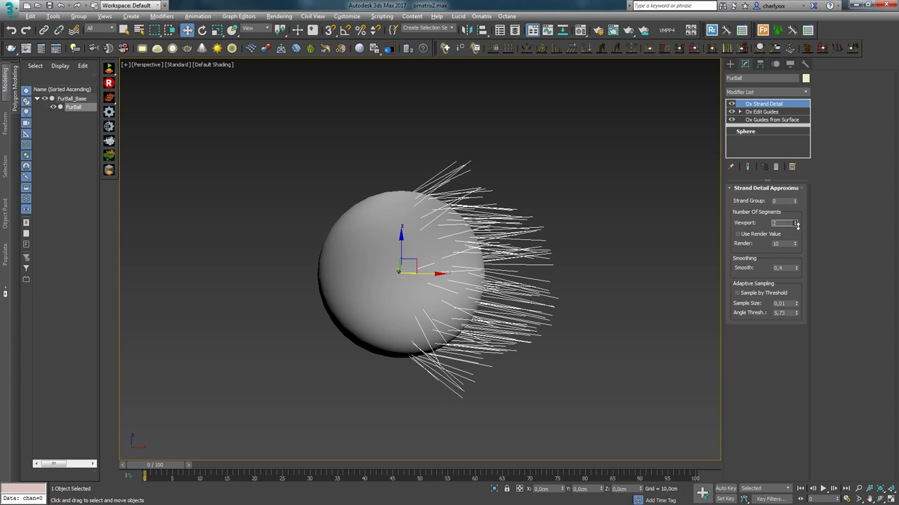
click(797, 223)
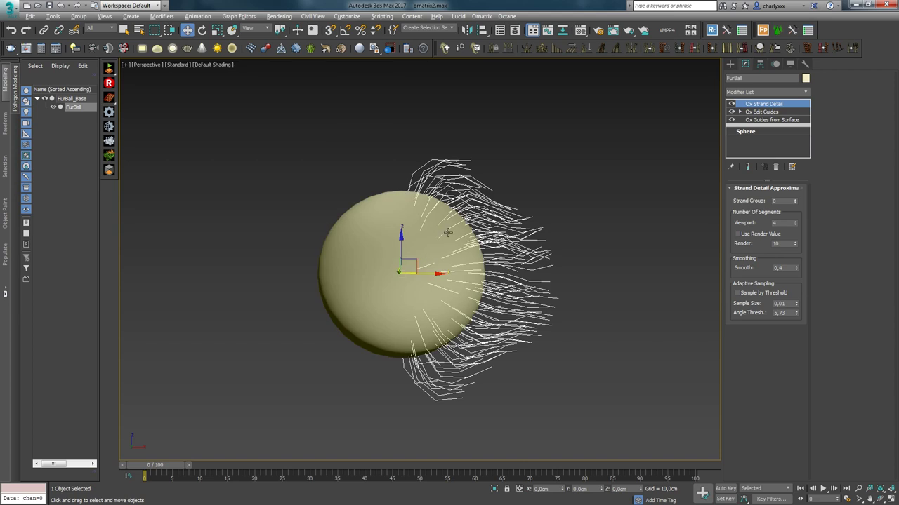
alt+middle_drag(546, 251, 539, 258)
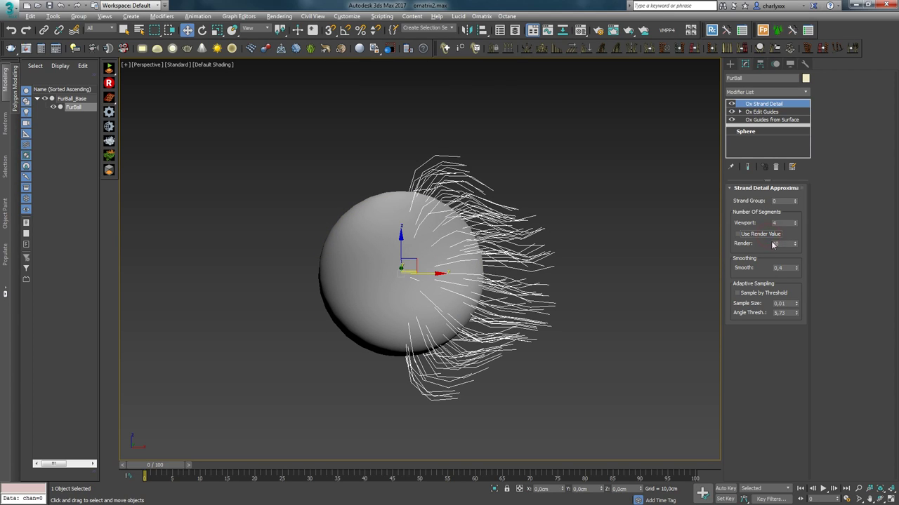
Step: Set the Ox Strand Detail modifier's number of render segments to 50
double_click(784, 243)
text(50)
alt+middle_drag(490, 246, 517, 196)
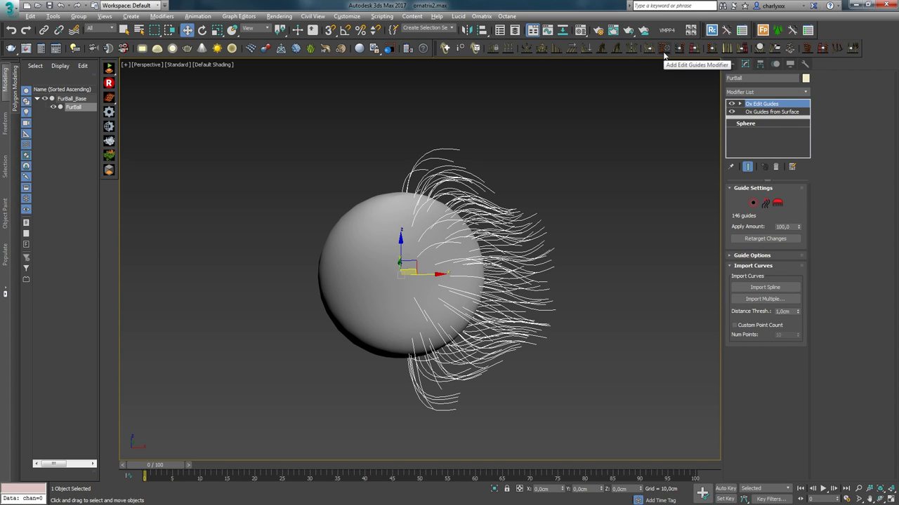
Step: Undo the deletion and brushing of the guides on the sphere
key(ctrl+z)
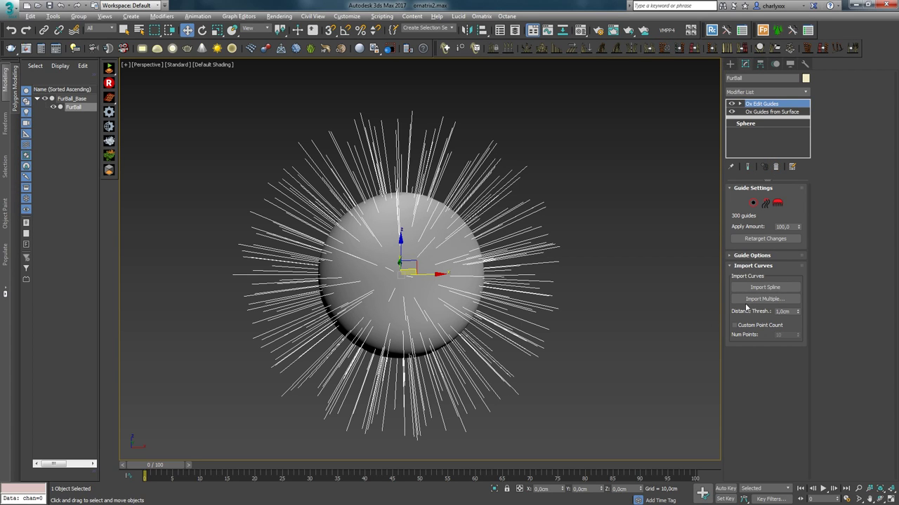
Step: Try an Ox Ground Strands modifier with FurBall_Base as the base surface, and remove it again
click(679, 51)
click(765, 219)
click(456, 242)
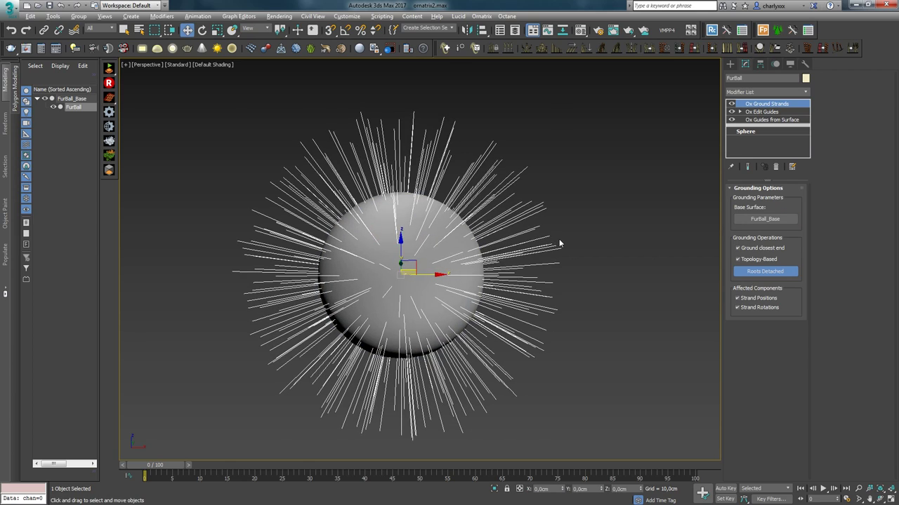
click(776, 167)
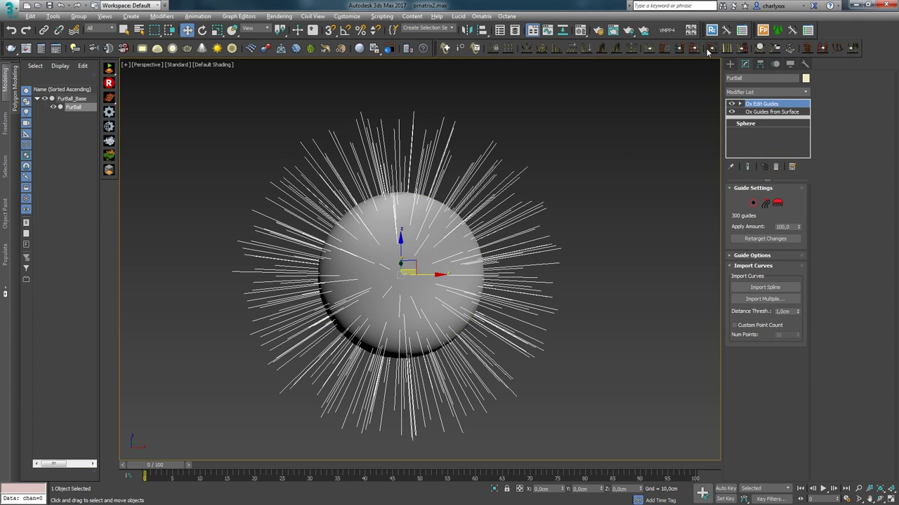
Step: Select the fur ball together with its guides and delete them from the scene
scroll(606, 124, down, 5)
middle_drag(592, 162, 593, 200)
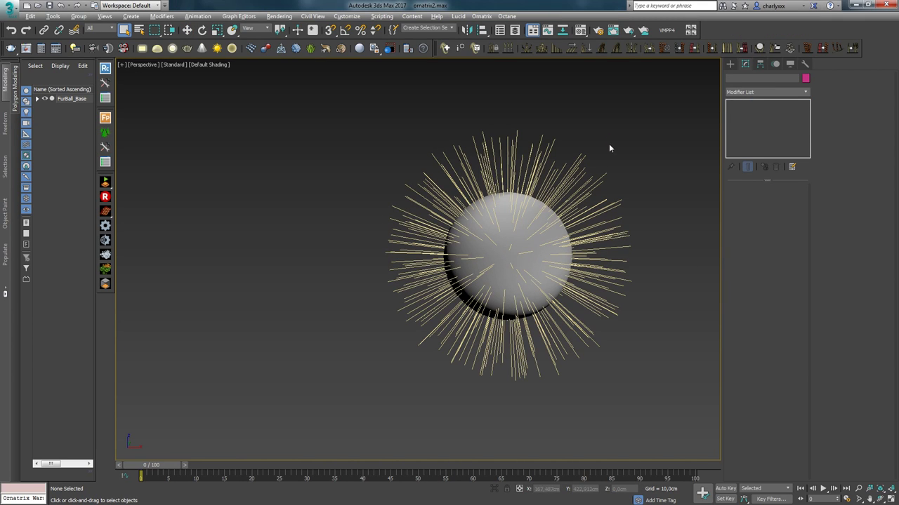
drag(337, 98, 678, 408)
key(Delete)
Step: Create a long rectangular plane in the empty scene, with the grid hidden
key(g)
key(t)
key(p)
click(730, 64)
click(783, 160)
drag(187, 278, 526, 365)
mouse_move(483, 261)
middle_down()
mouse_move(476, 212)
mouse_move(447, 169)
middle_up()
key(w)
alt+middle_drag(448, 264, 477, 309)
key(g)
click(501, 257)
Step: Place an Ox Hair from Mesh Strips object above the plane and open its parameters
click(693, 49)
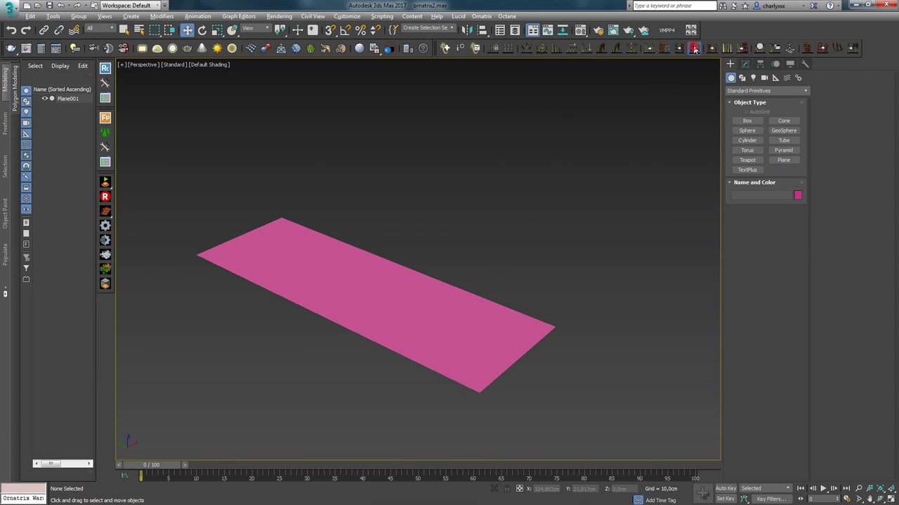
alt+middle_drag(466, 201, 414, 223)
drag(414, 222, 484, 217)
alt+middle_drag(484, 217, 471, 351)
click(747, 67)
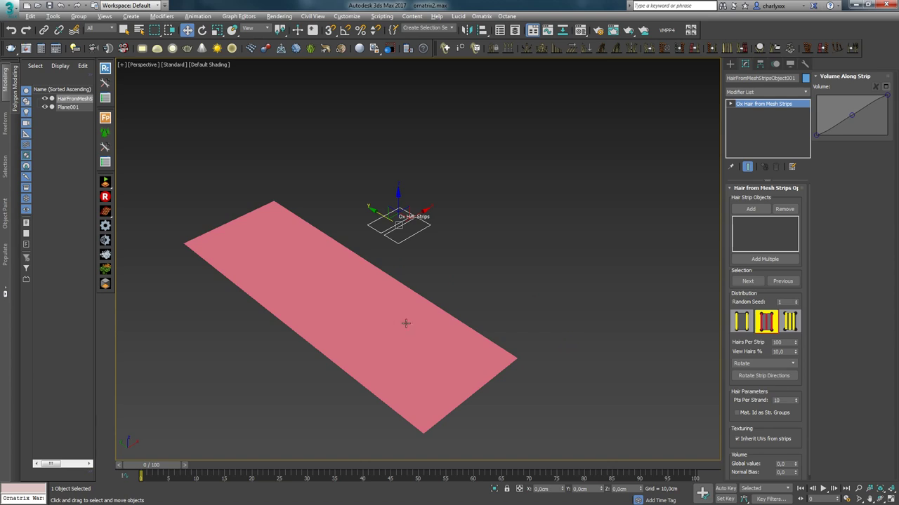
alt+middle_drag(415, 333, 401, 275)
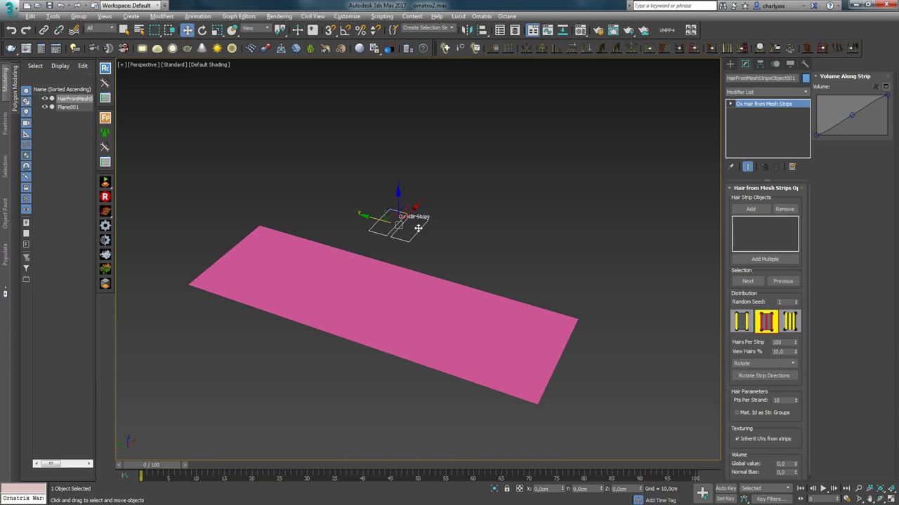
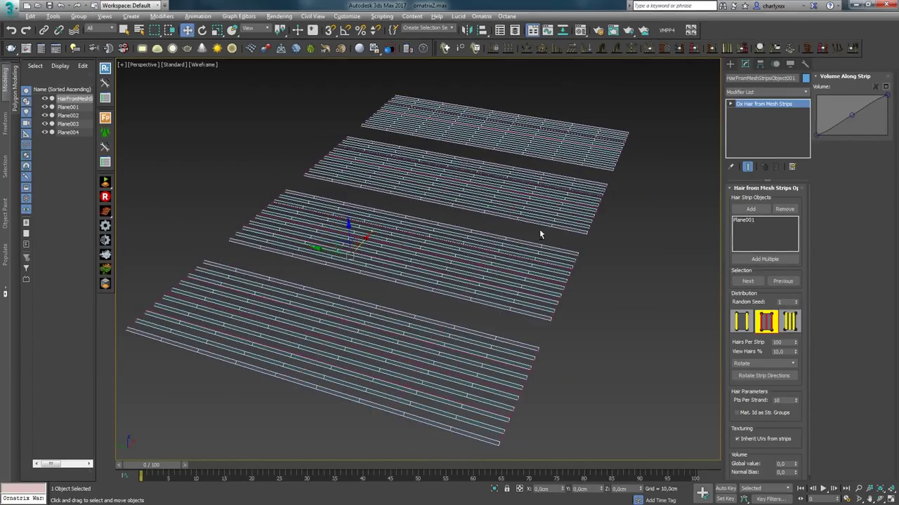
Step: Display the four planes in default shading and examine the hair strips on them from several angles
alt+middle_drag(641, 172, 472, 235)
mouse_move(365, 289)
alt+middle_down()
mouse_move(325, 284)
mouse_move(349, 274)
alt+middle_up()
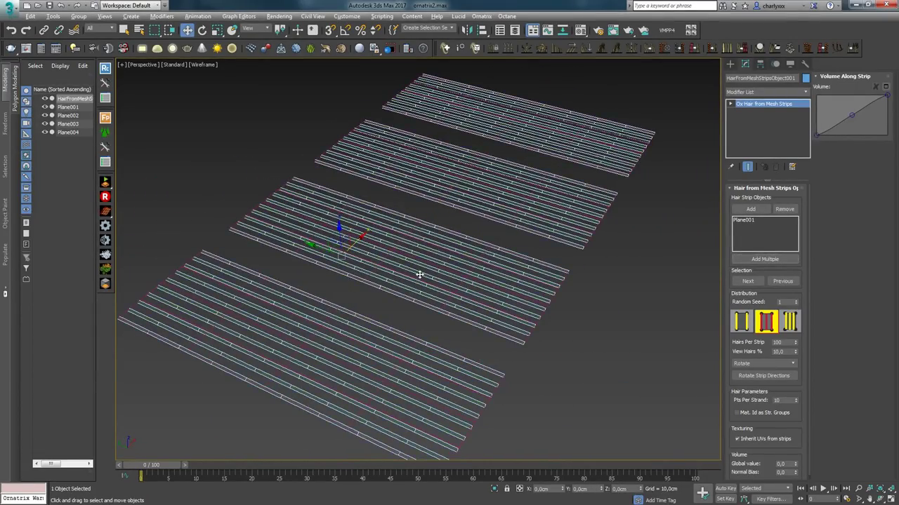
key(F3)
alt+middle_drag(306, 210, 301, 210)
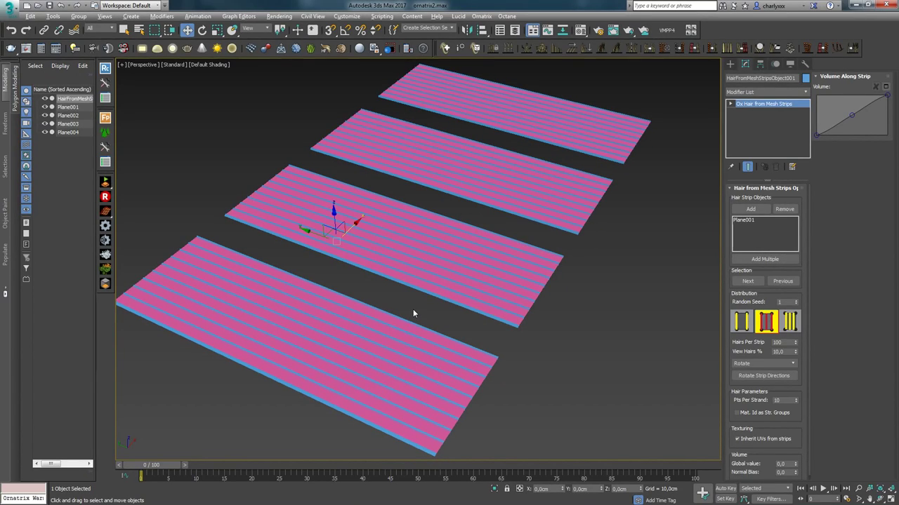
Step: Display the planes with edged faces and examine the hair strips up close and from several angles
middle_drag(413, 310, 428, 292)
scroll(765, 330, down, 1)
alt+middle_drag(459, 328, 351, 349)
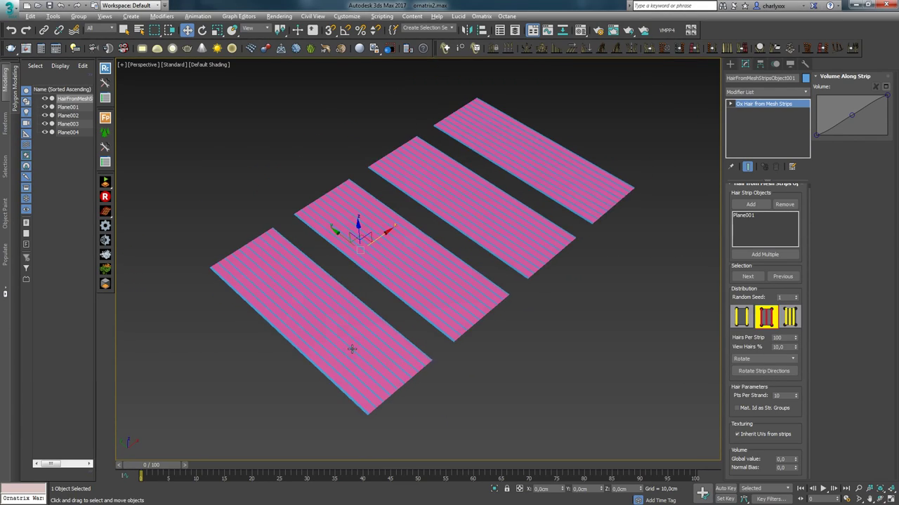
key(F4)
scroll(341, 351, up, 8)
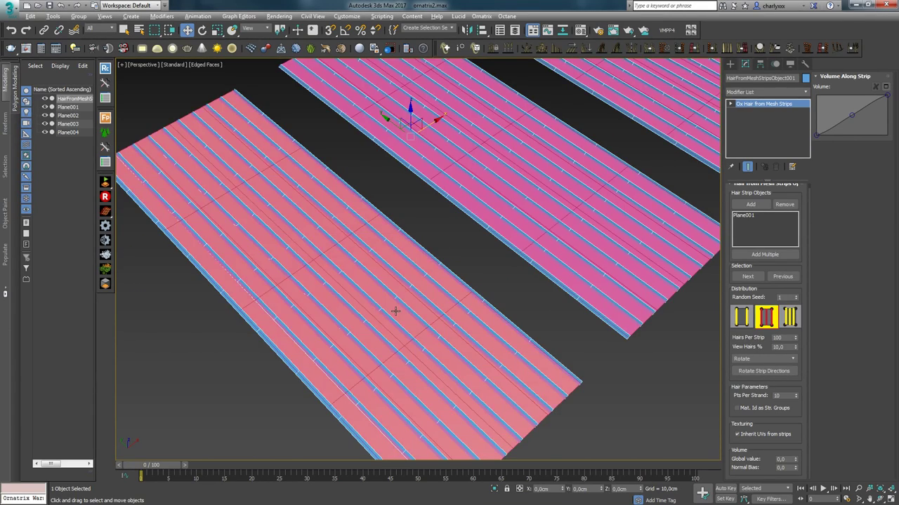
scroll(396, 311, down, 6)
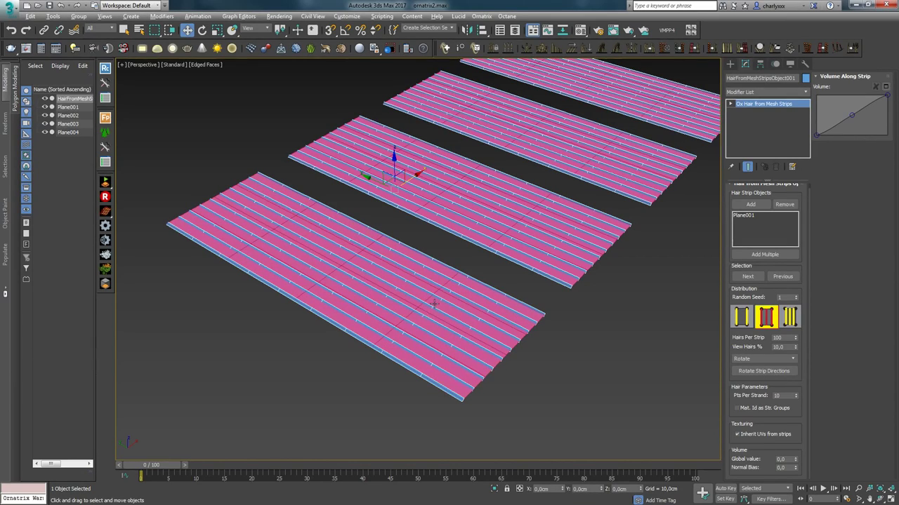
alt+middle_drag(470, 273, 376, 264)
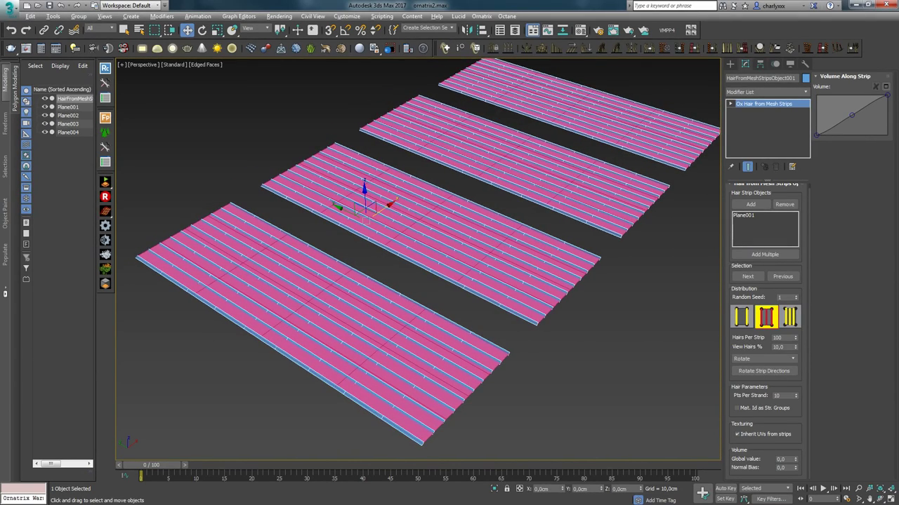
alt+middle_drag(281, 281, 441, 245)
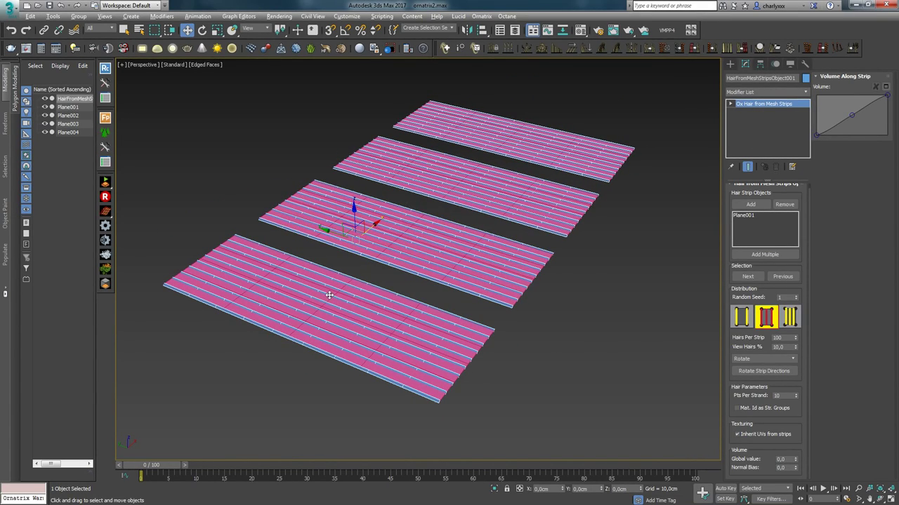
alt+middle_drag(307, 304, 312, 279)
Step: Add an Edit Poly modifier to the frontmost plane
click(611, 265)
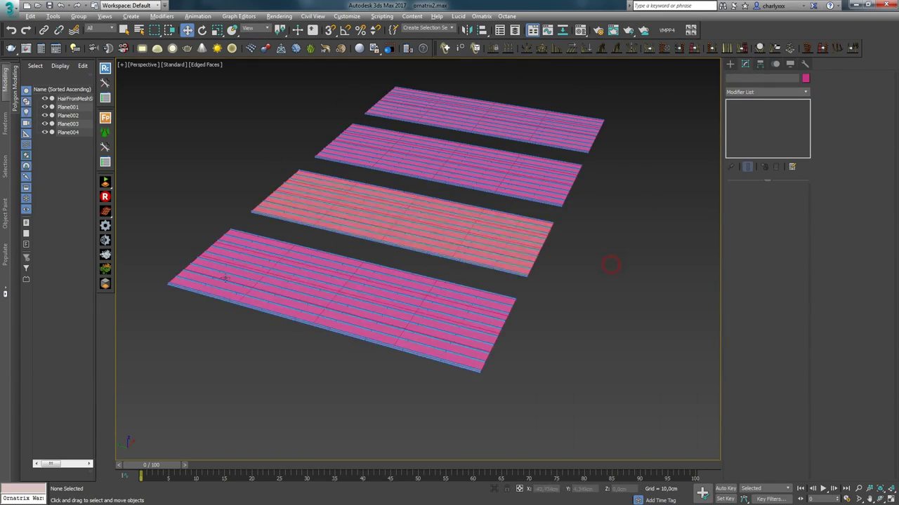
alt+middle_drag(347, 317, 404, 242)
scroll(372, 309, up, 2)
click(387, 316)
scroll(386, 317, down, 1)
click(786, 92)
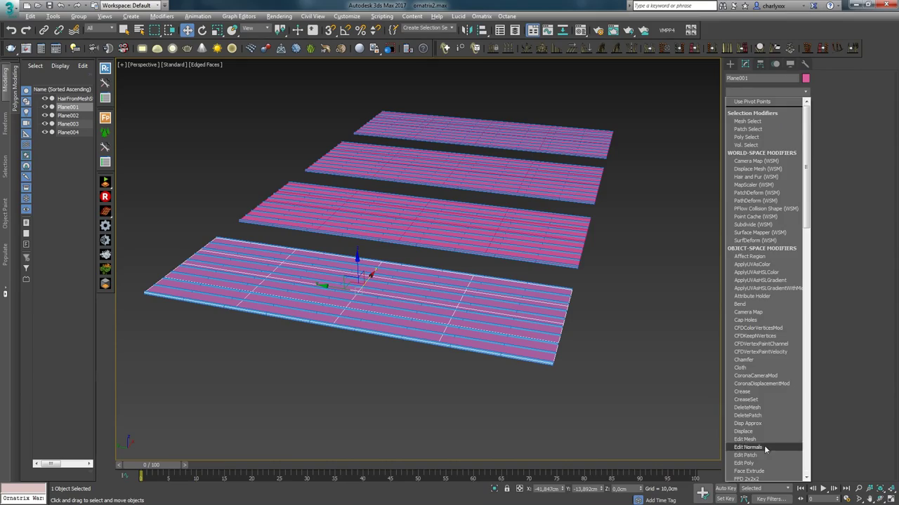
click(764, 446)
Step: Raise the middle crosswise row of vertices of the frontmost plane to bend it into a ridge
click(742, 263)
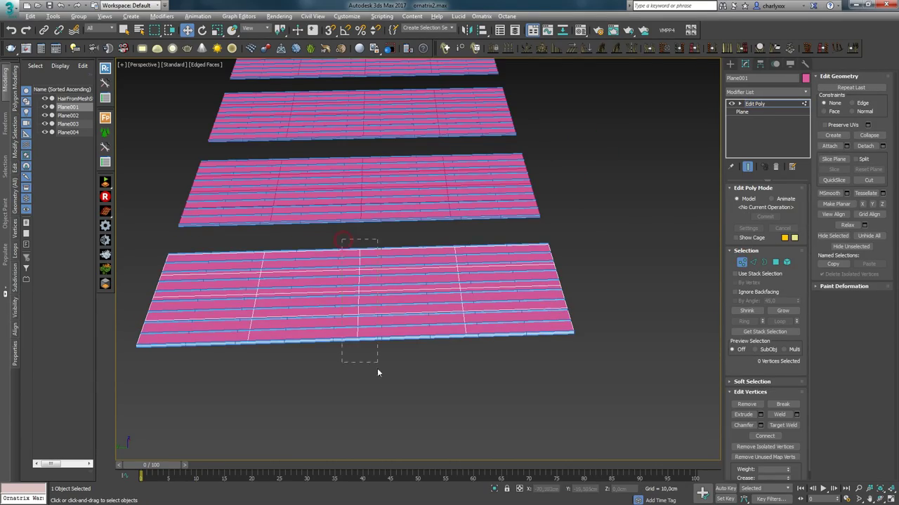
drag(378, 373, 379, 377)
alt+middle_drag(379, 337, 376, 295)
drag(359, 273, 355, 220)
Step: Tilt the second plane by raising the control points at one end of its FFD 2x2x2 lattice
alt+middle_drag(355, 220, 383, 228)
scroll(382, 229, up, 2)
middle_drag(383, 228, 365, 281)
drag(256, 158, 256, 302)
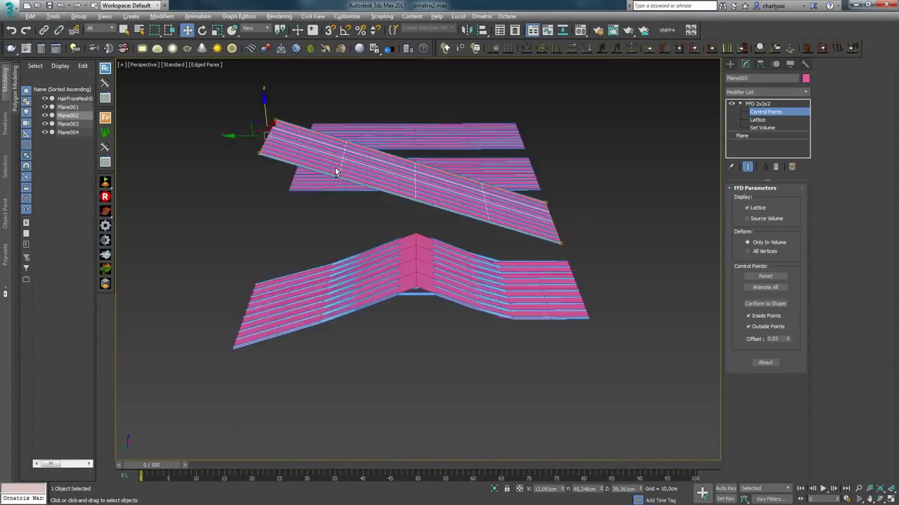
alt+middle_drag(336, 172, 336, 145)
drag(265, 140, 265, 131)
alt+middle_drag(375, 158, 340, 213)
click(758, 104)
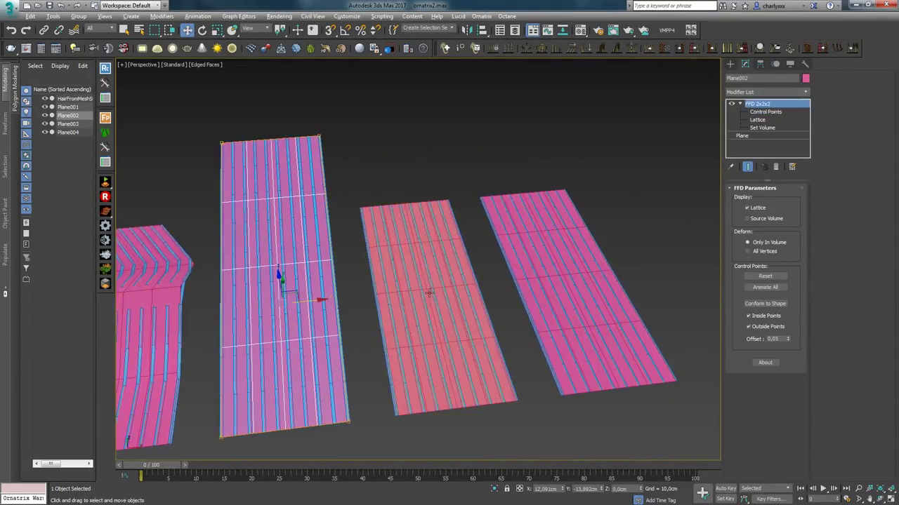
Step: Try to twist the third plane about the Y axis by changing the Twist modifier's angle
click(429, 293)
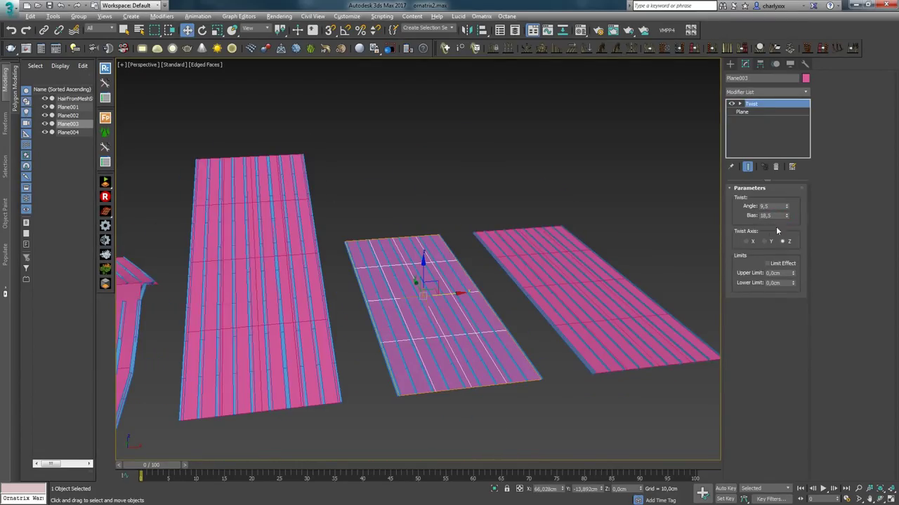
click(765, 242)
drag(787, 206, 790, 124)
alt+middle_drag(541, 286, 455, 298)
Step: Try the third plane's twist about the X axis at varying angles, and delete the Twist modifier
click(752, 242)
alt+middle_drag(656, 246, 625, 231)
drag(787, 208, 778, 188)
alt+middle_drag(604, 274, 692, 242)
scroll(691, 242, down, 4)
scroll(530, 268, up, 2)
alt+middle_drag(625, 246, 459, 269)
scroll(530, 268, down, 2)
scroll(530, 268, up, 5)
scroll(530, 268, down, 3)
click(776, 166)
Step: Select the mesh strips hair object and enter its Strips sub-object level
alt+middle_drag(676, 187, 574, 386)
click(573, 386)
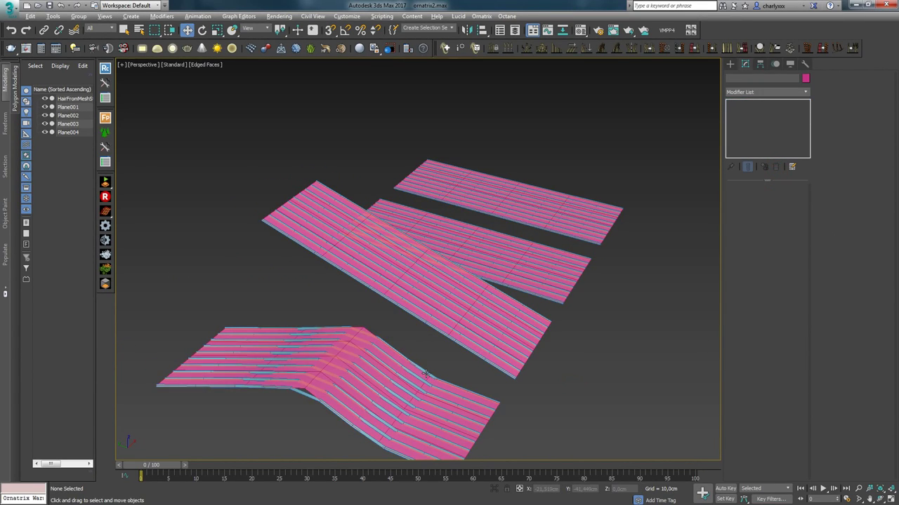
click(425, 375)
alt+middle_drag(465, 285, 449, 225)
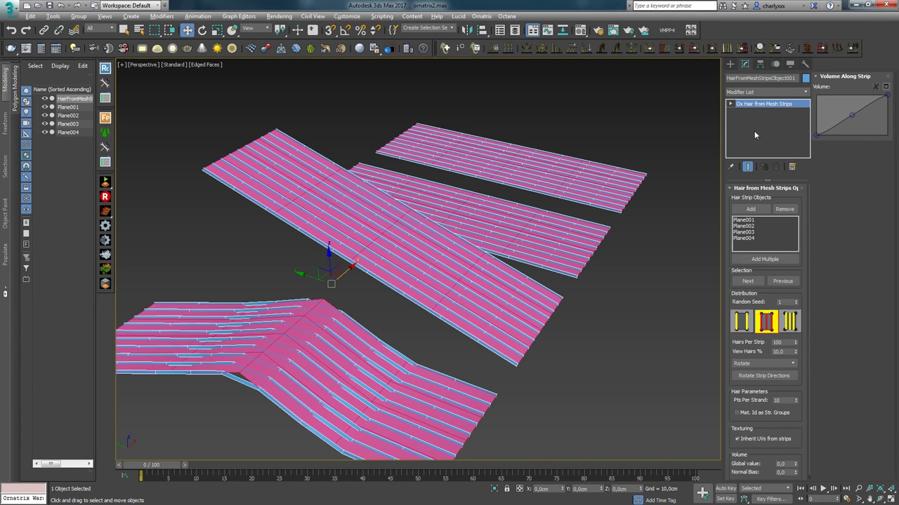
click(740, 112)
Step: Go through the strips of the four planes and examine their direction markers from several angles
middle_drag(230, 233, 299, 219)
alt+middle_drag(472, 358, 520, 325)
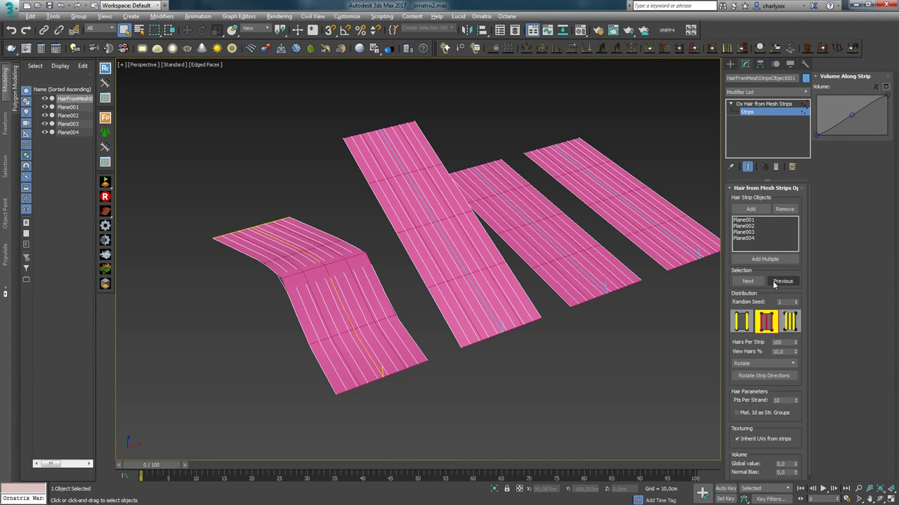
alt+middle_drag(589, 296, 378, 284)
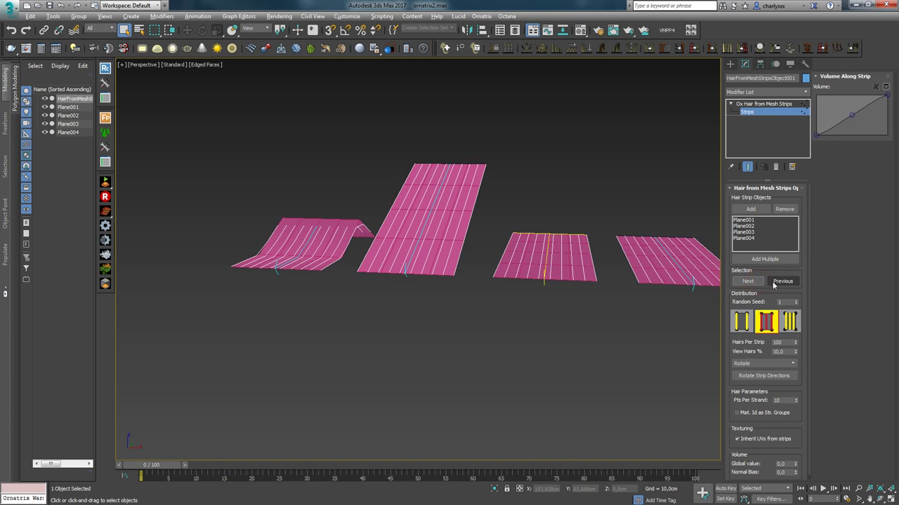
mouse_move(410, 249)
alt+middle_down()
mouse_move(492, 249)
mouse_move(408, 259)
alt+middle_up()
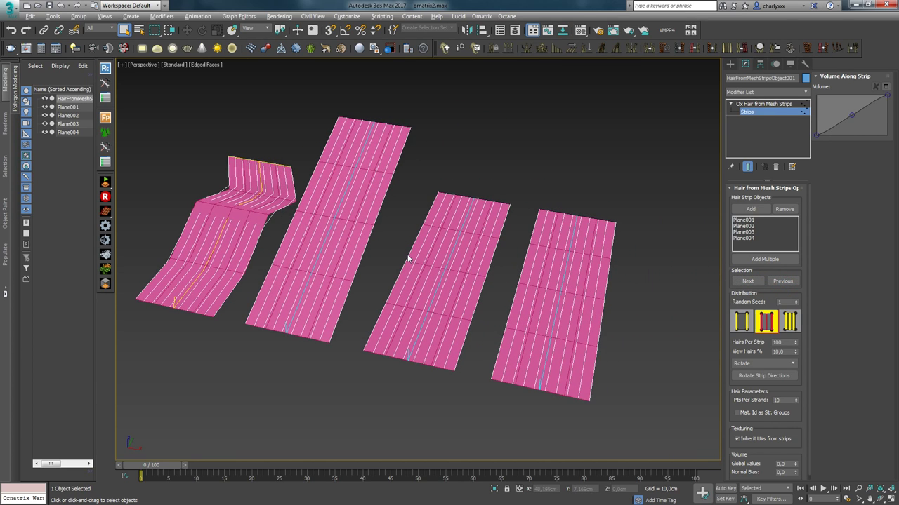
alt+middle_drag(576, 318, 468, 207)
scroll(402, 269, up, 4)
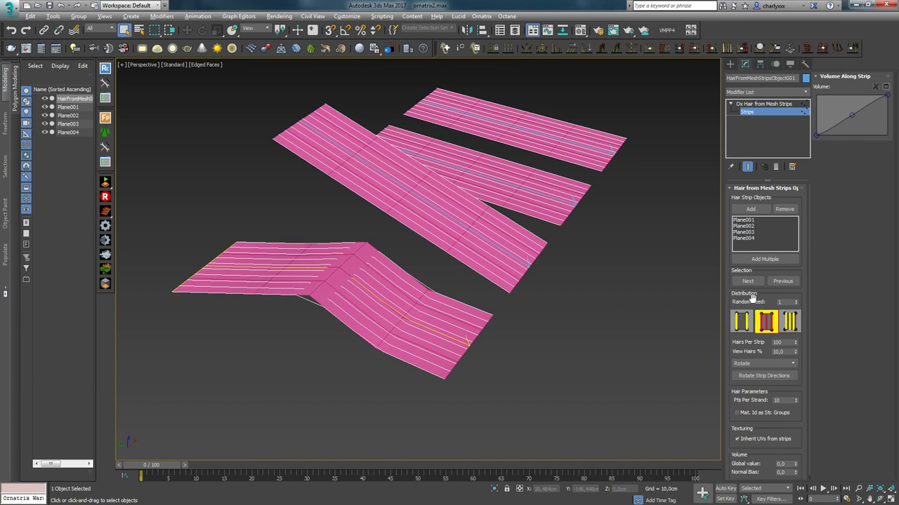
Step: Leave the Strips level, try distributing the hairs along the mesh edges, and examine them on the bent plane
scroll(468, 263, up, 3)
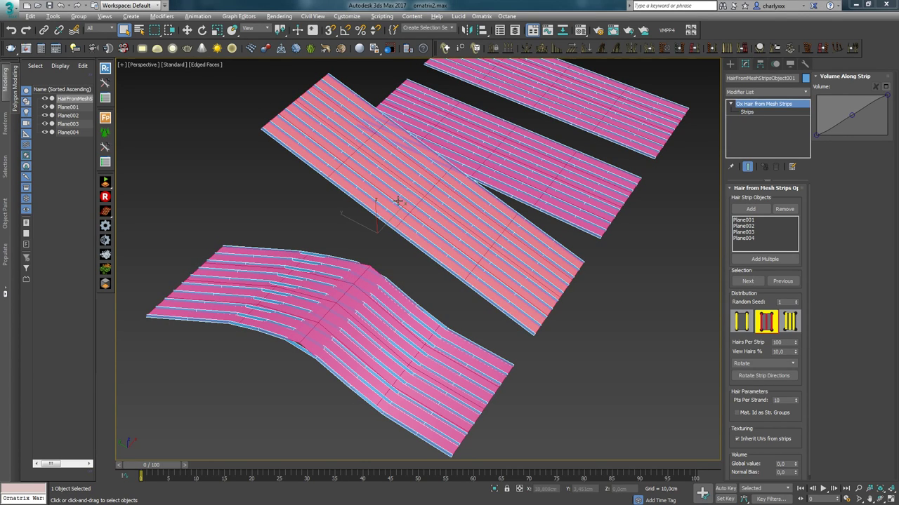
key(ctrl+b)
alt+middle_drag(448, 298, 369, 275)
key(ctrl+b)
scroll(358, 280, up, 6)
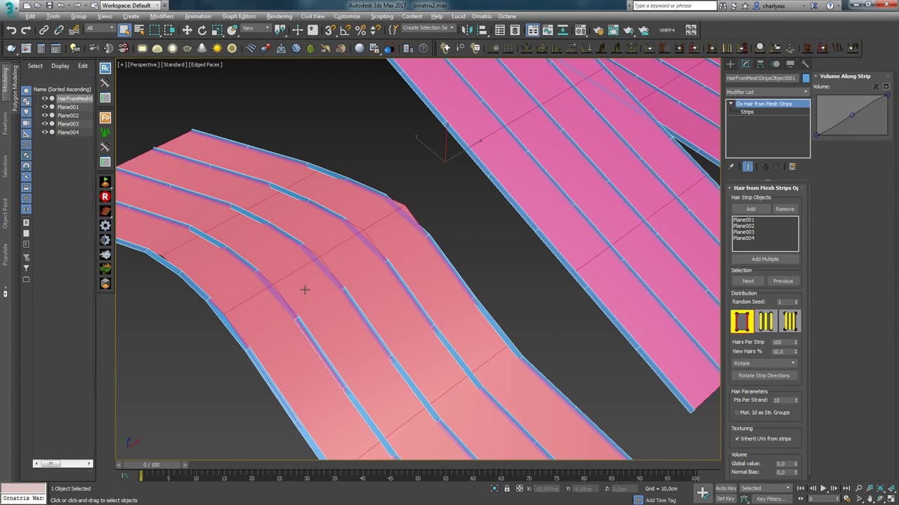
scroll(273, 295, down, 6)
alt+middle_drag(301, 294, 292, 302)
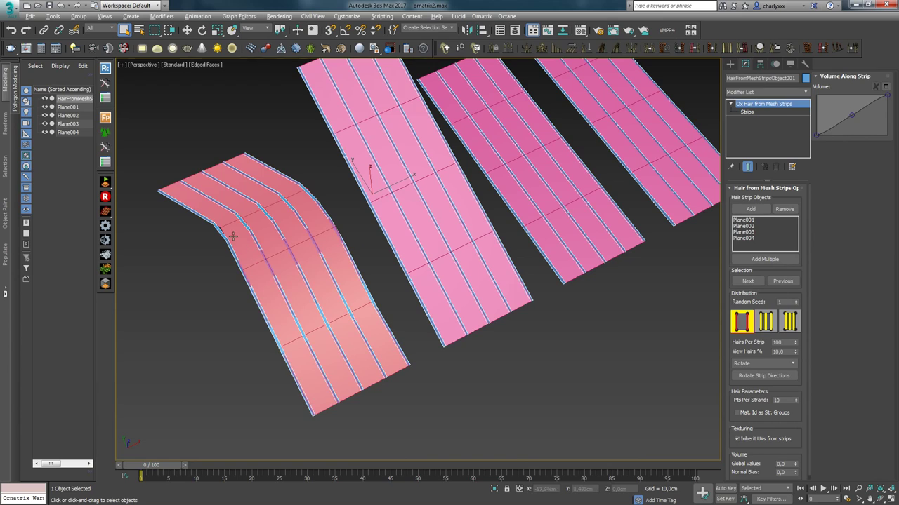
alt+middle_drag(344, 399, 361, 295)
Step: Try even spacing of the hairs across the strips and compare it with random distribution
click(765, 322)
scroll(341, 278, up, 3)
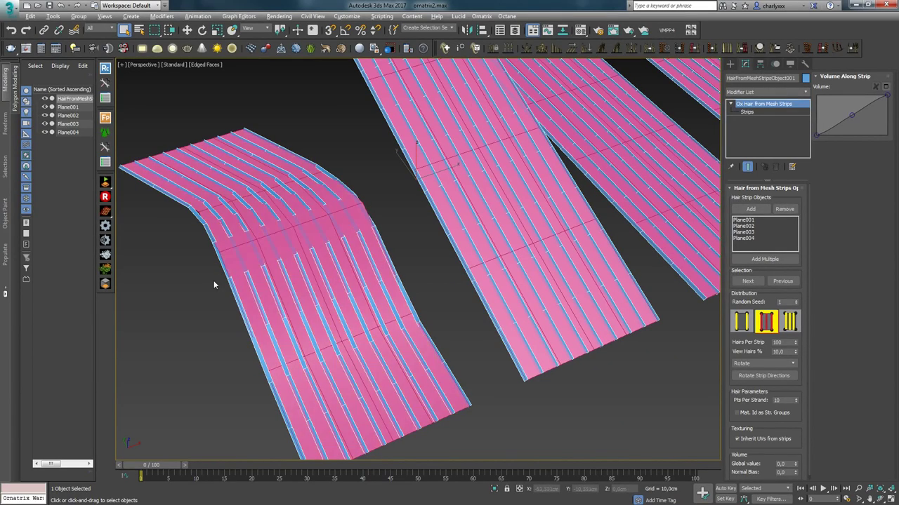
click(790, 322)
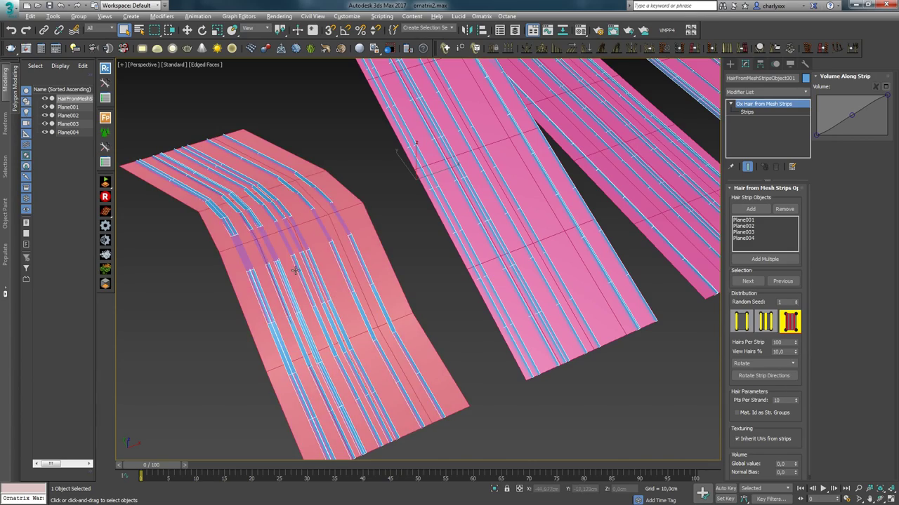
scroll(280, 241, down, 2)
alt+middle_drag(281, 241, 359, 259)
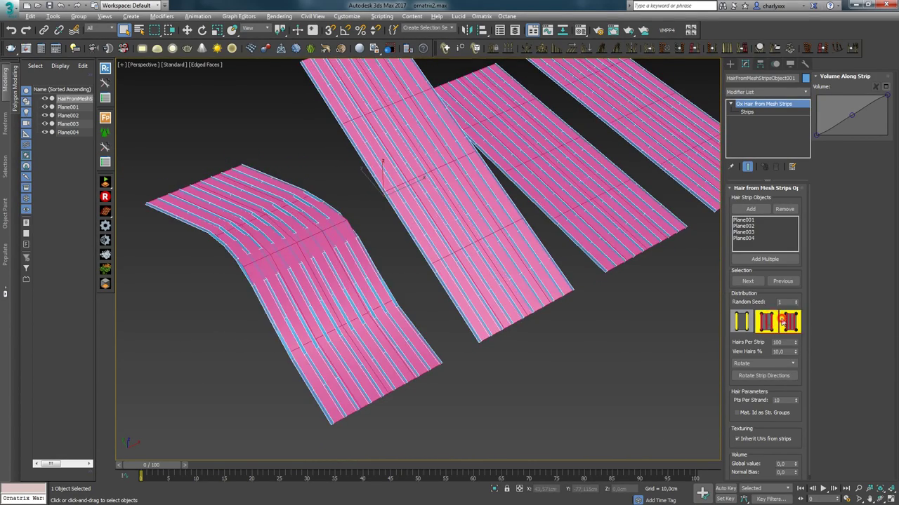
Step: Cycle the hair distribution through edge-based, even and random, and inspect the random hairs on the planes
click(738, 321)
click(765, 322)
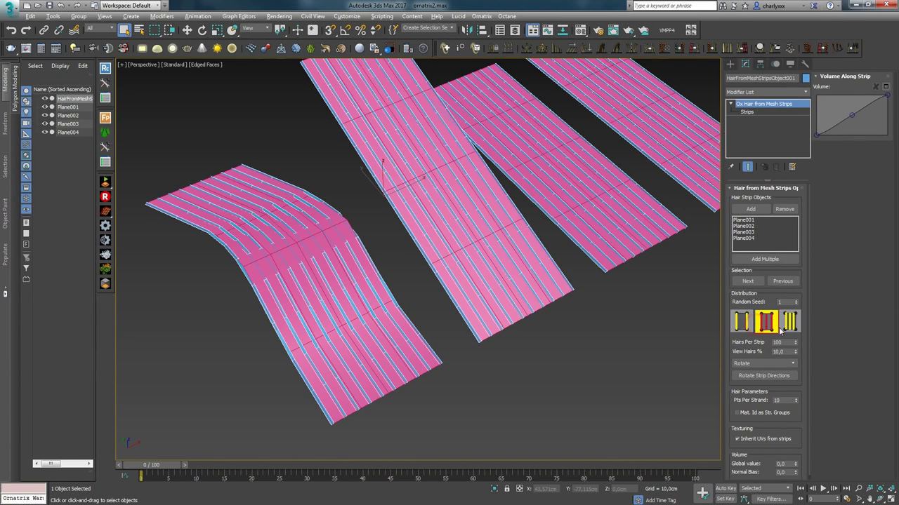
click(790, 322)
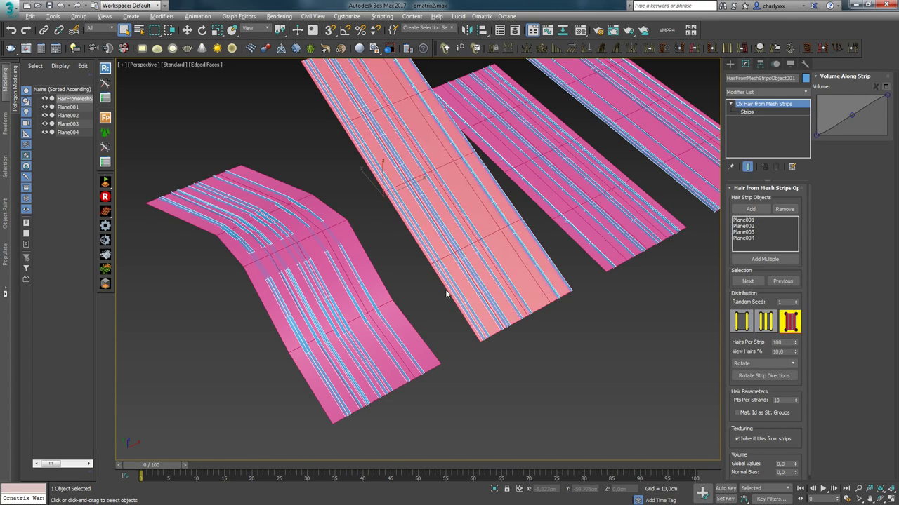
alt+middle_drag(446, 293, 458, 265)
alt+middle_drag(313, 256, 356, 259)
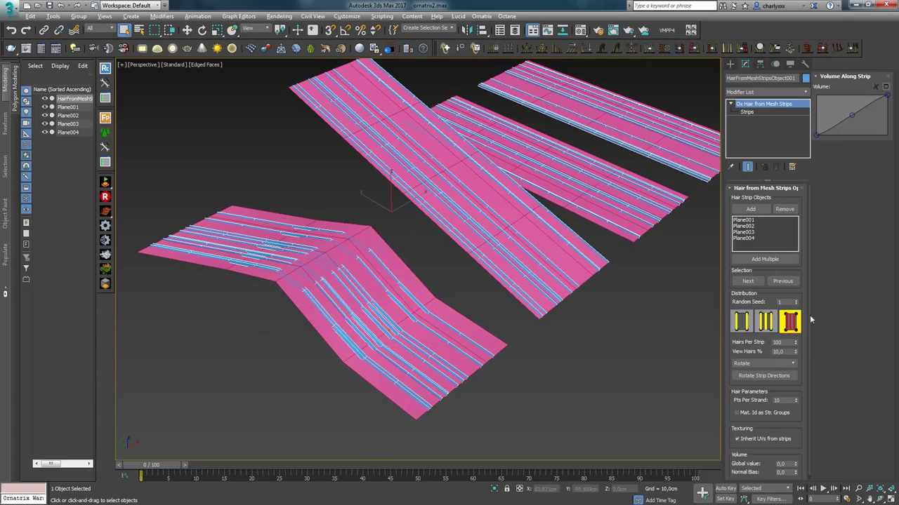
Step: Show 100% of the hairs in the viewport and reduce the hairs per strip to 10
text(100)
key(Return)
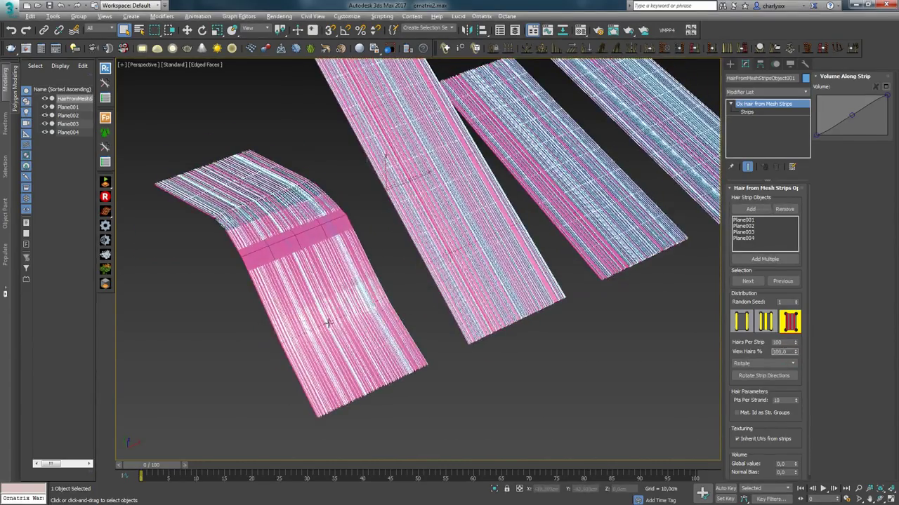
text(10)
key(Return)
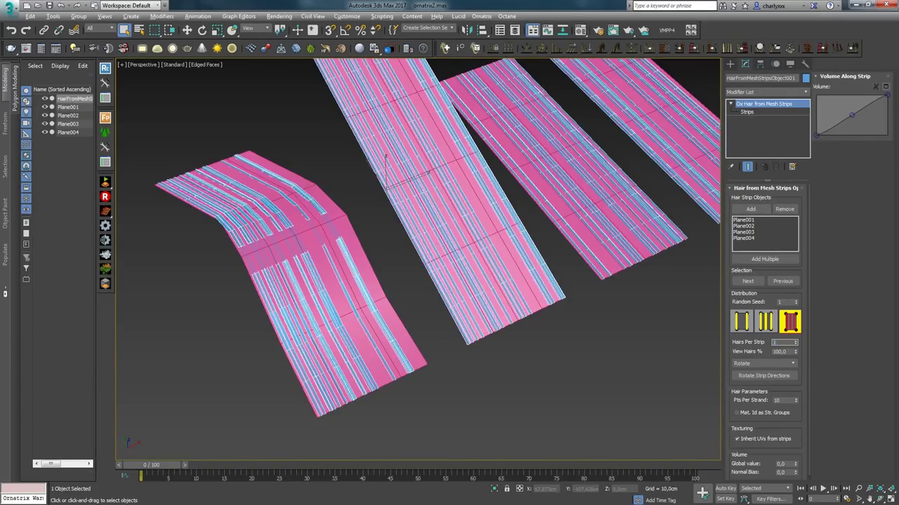
Step: Distribute the hairs evenly with 3 hairs per strip and inspect them on the bent and tilted planes
click(765, 322)
alt+middle_drag(328, 312, 315, 309)
double_click(776, 343)
text(3)
key(Return)
alt+middle_drag(365, 295, 351, 281)
scroll(351, 281, down, 2)
alt+middle_drag(691, 253, 674, 260)
scroll(449, 267, up, 4)
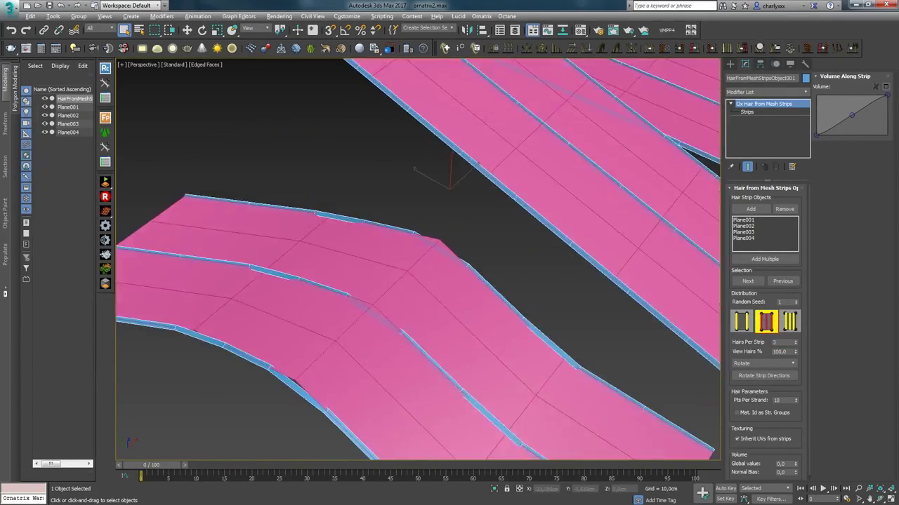
scroll(443, 252, down, 5)
alt+middle_drag(443, 253, 472, 316)
scroll(471, 315, up, 2)
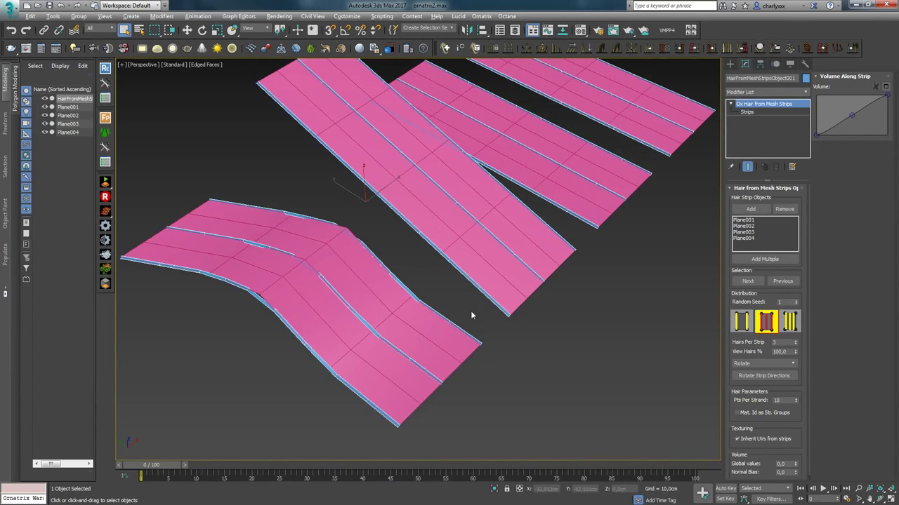
Step: Review the available strip direction operations and keep Rotate selected
click(762, 363)
click(758, 368)
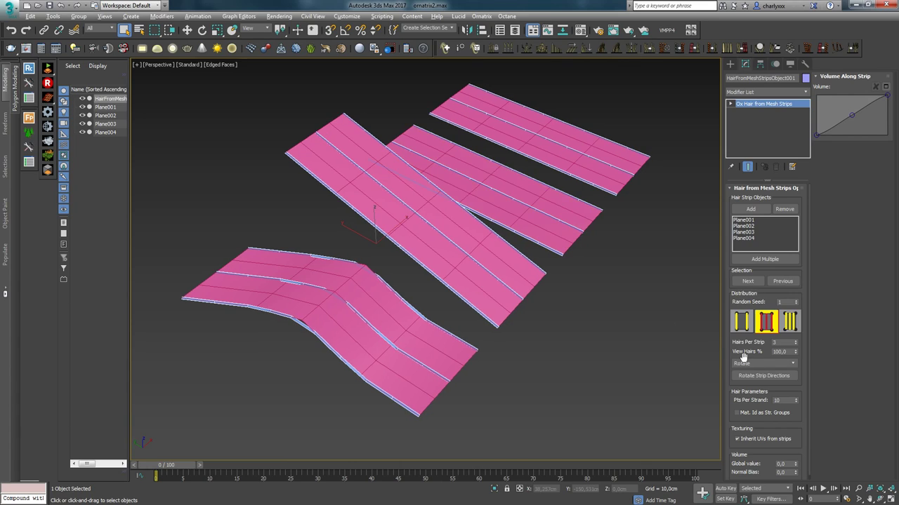
click(765, 364)
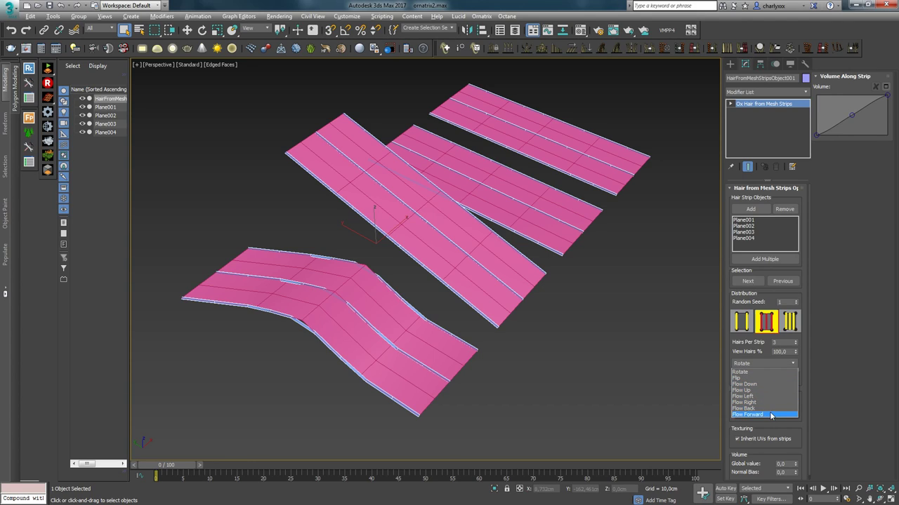
click(748, 373)
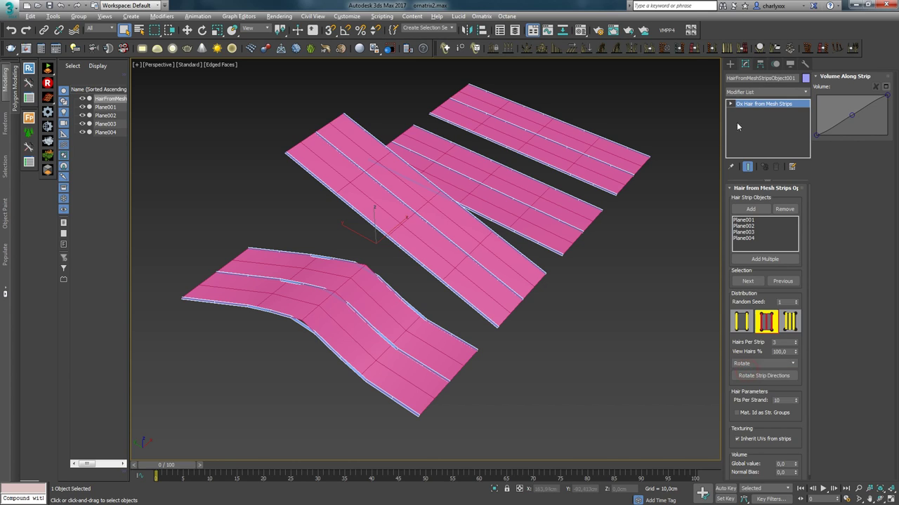
Step: Enter the Strips sub-object level and select the strip on the bent plane
click(746, 112)
alt+middle_drag(547, 237, 490, 330)
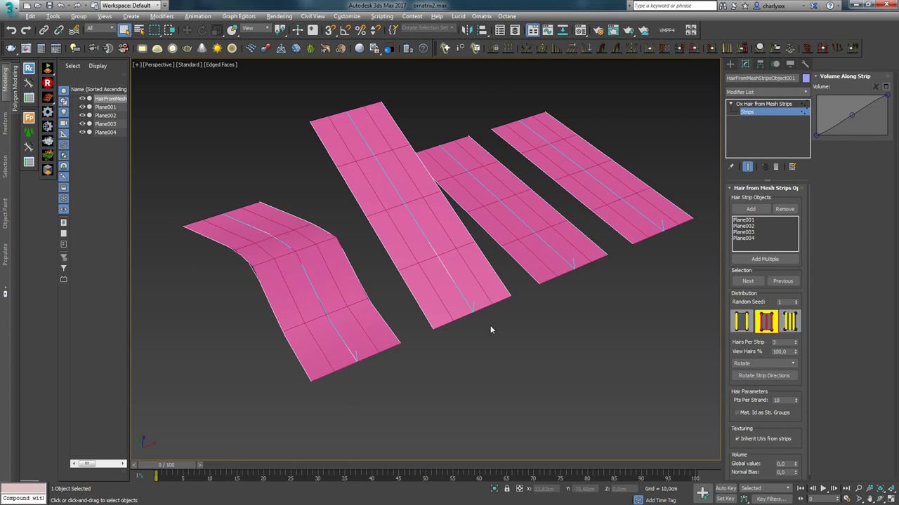
drag(300, 399, 300, 400)
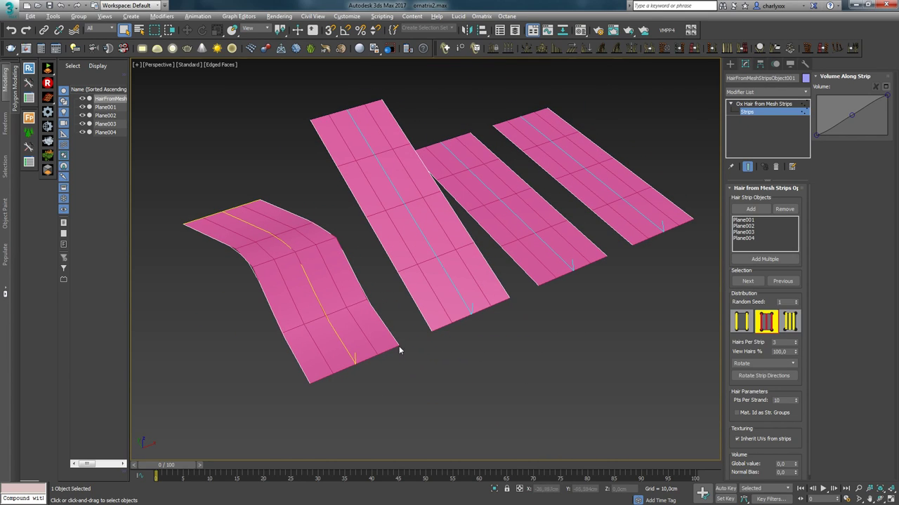
Step: Rotate the hair direction of the selected strip on the bent plane so it runs across the plane
click(769, 365)
click(762, 374)
click(763, 375)
alt+middle_drag(534, 330, 463, 333)
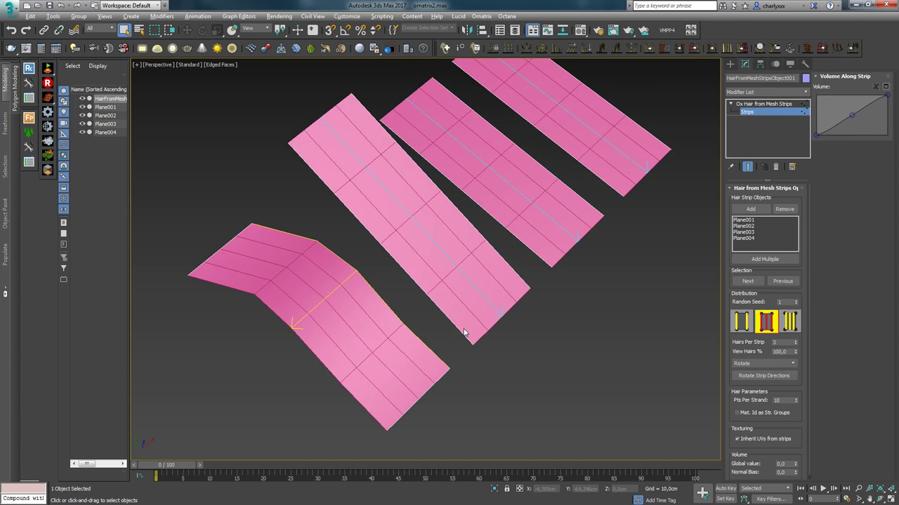
Step: Leave the Strips sub-object level and rotate the directions of all four strips at once
click(764, 104)
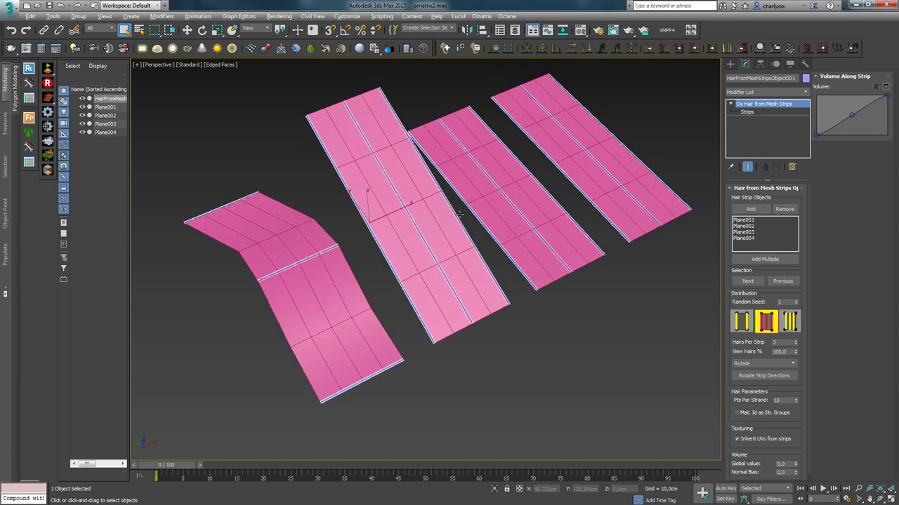
alt+middle_drag(221, 325, 380, 282)
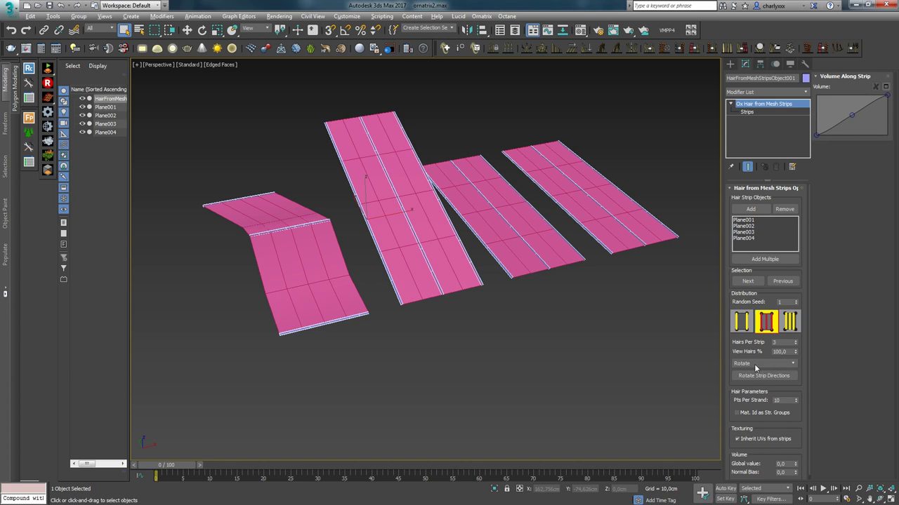
click(759, 377)
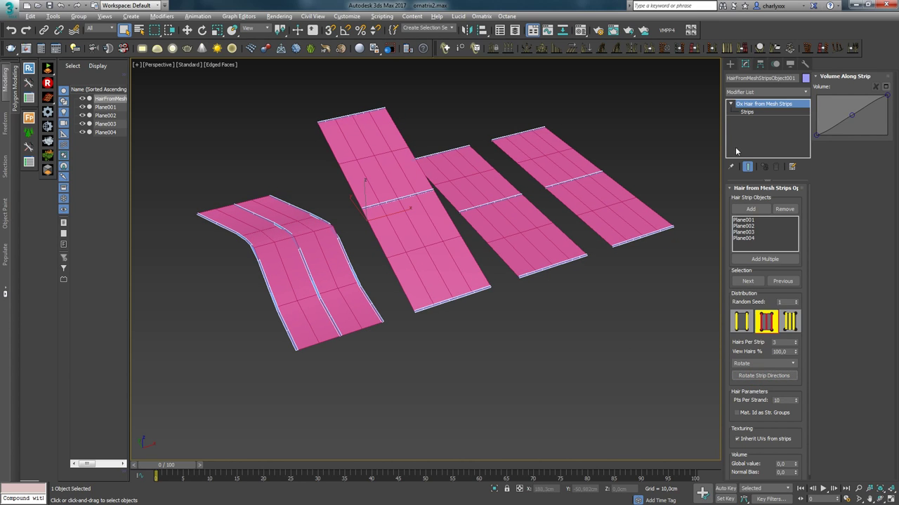
alt+middle_drag(434, 271, 524, 249)
Step: Switch the direction operation to Flip and apply it to the selected strips
click(743, 363)
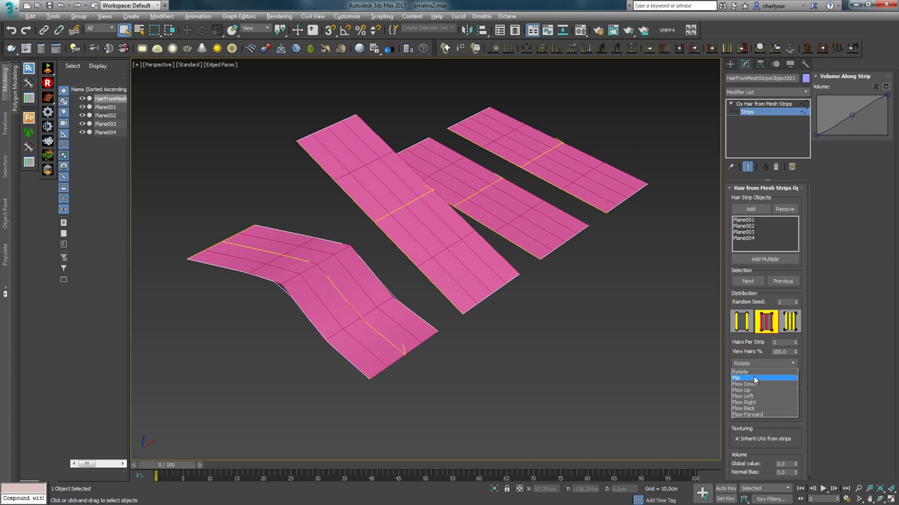
click(735, 378)
click(763, 375)
alt+middle_drag(584, 261, 570, 222)
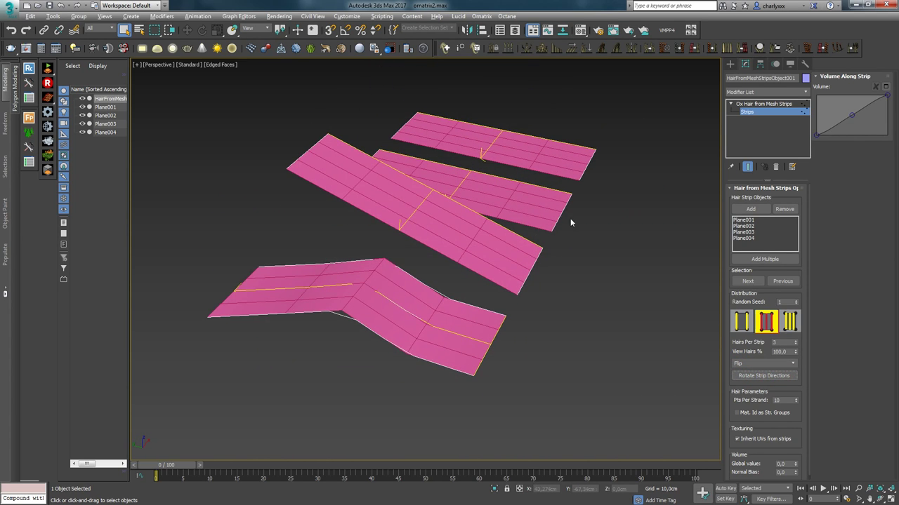
alt+middle_drag(436, 281, 461, 195)
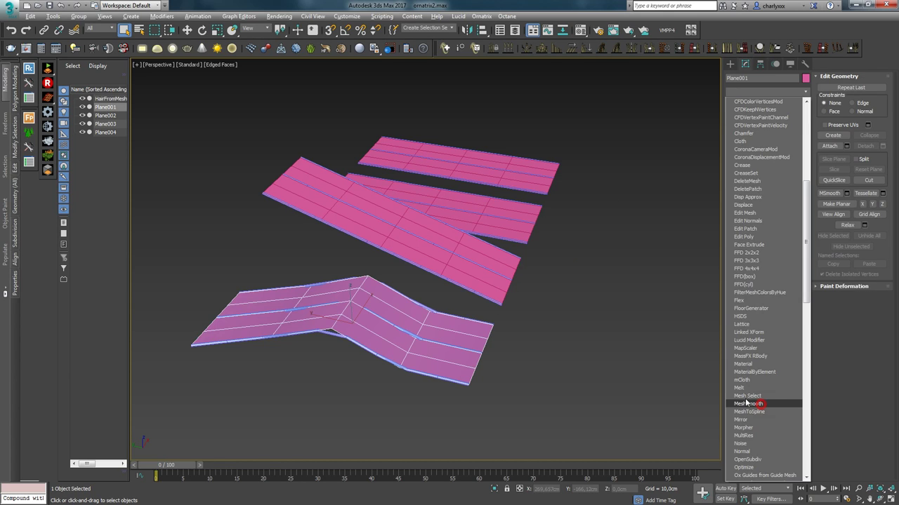
Step: Add a MeshSmooth modifier with 2 iterations to the bent plane
click(762, 412)
click(796, 255)
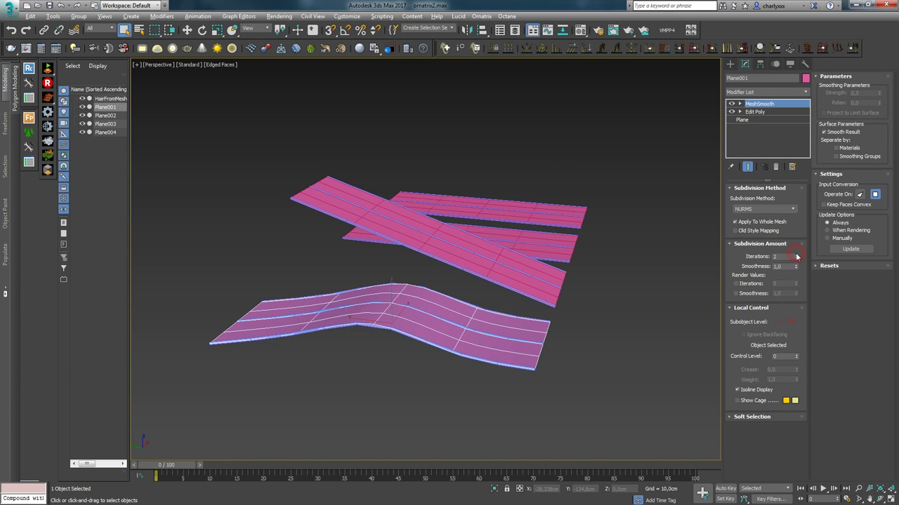
alt+middle_drag(501, 318, 544, 334)
Step: In the bent plane's Edit Poly modifier, raise the middle row of vertices to a height of about 73.6 cm
click(756, 112)
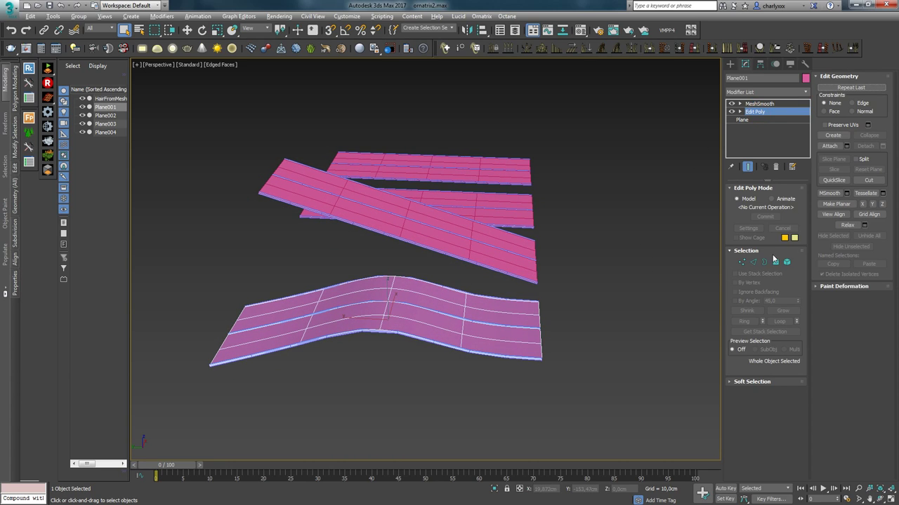
click(742, 263)
drag(421, 348, 420, 346)
key(w)
drag(390, 270, 391, 114)
alt+middle_drag(391, 115, 366, 223)
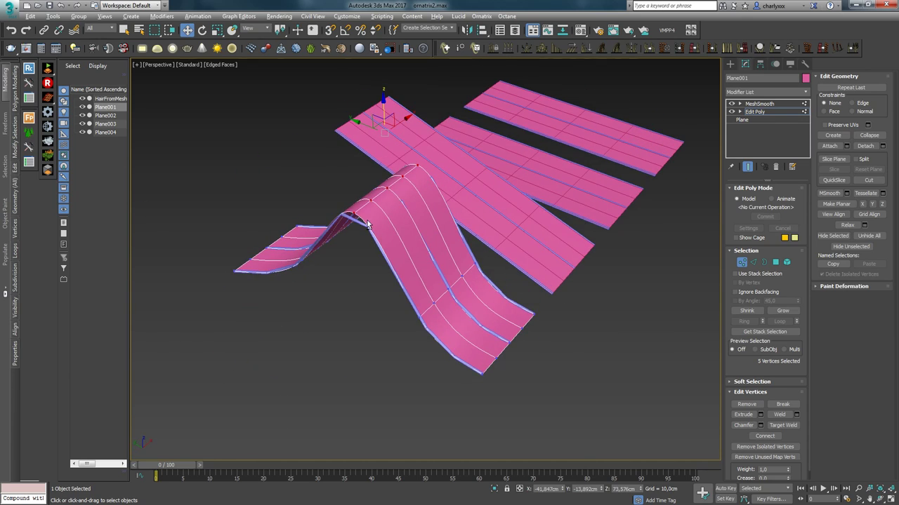
Step: Leave vertex editing and hide the smoothed bent plane so only its hairs stay in view
click(730, 64)
alt+middle_drag(485, 361, 561, 326)
click(478, 256)
alt+middle_drag(475, 257, 417, 277)
scroll(422, 265, up, 3)
click(325, 296)
right_click(324, 295)
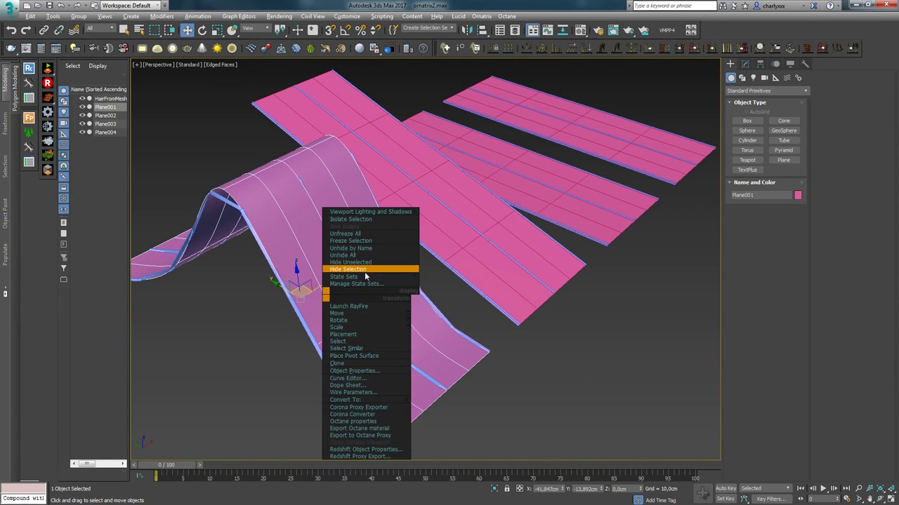
click(362, 270)
alt+middle_drag(317, 302, 365, 207)
scroll(299, 293, down, 3)
Step: Select the mesh strips hair object, enter its Strips level and set 50 points per strand
click(345, 282)
alt+middle_drag(393, 260, 344, 270)
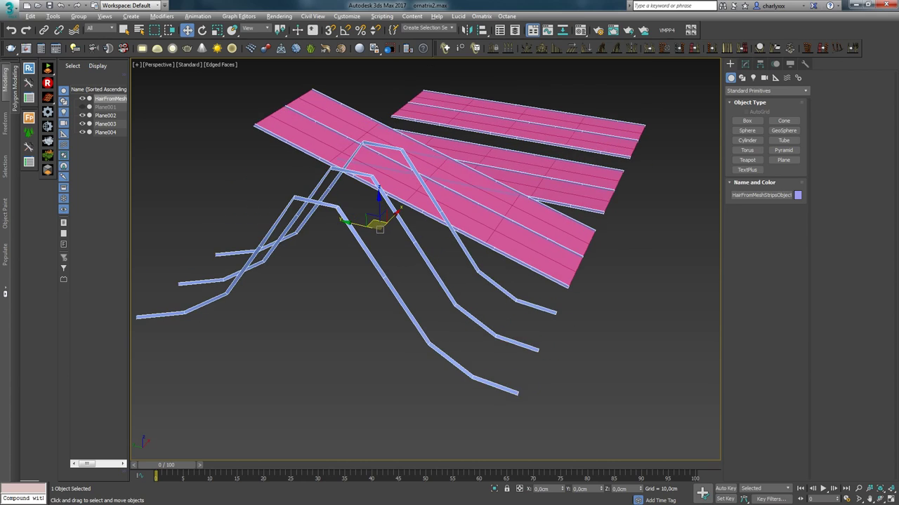
click(742, 77)
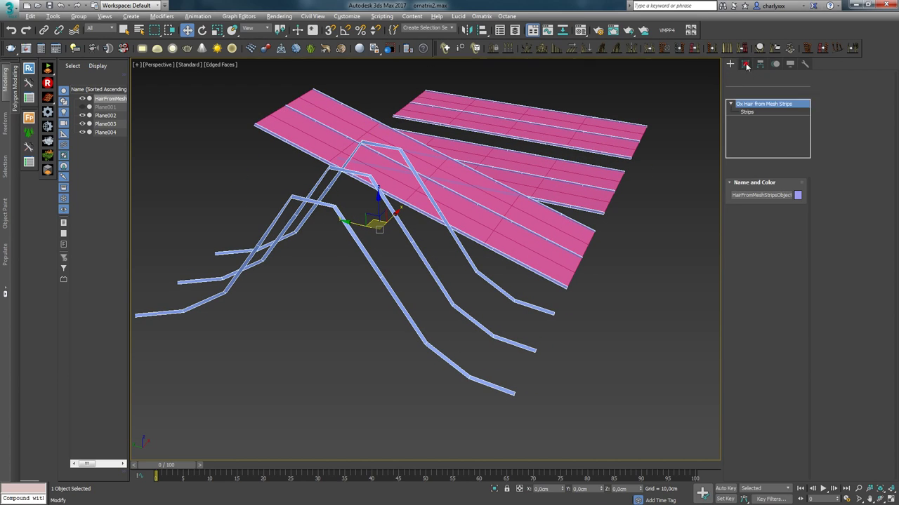
click(747, 112)
alt+middle_drag(381, 255, 371, 274)
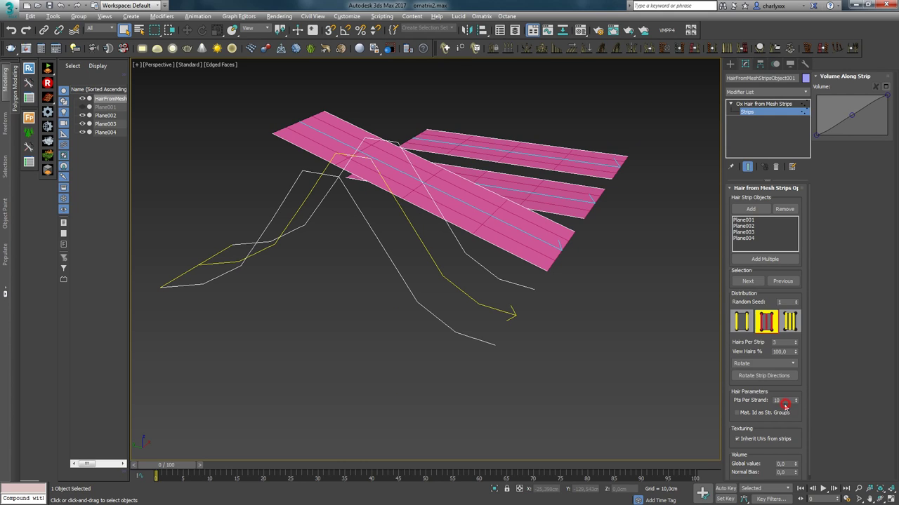
text(50)
key(Return)
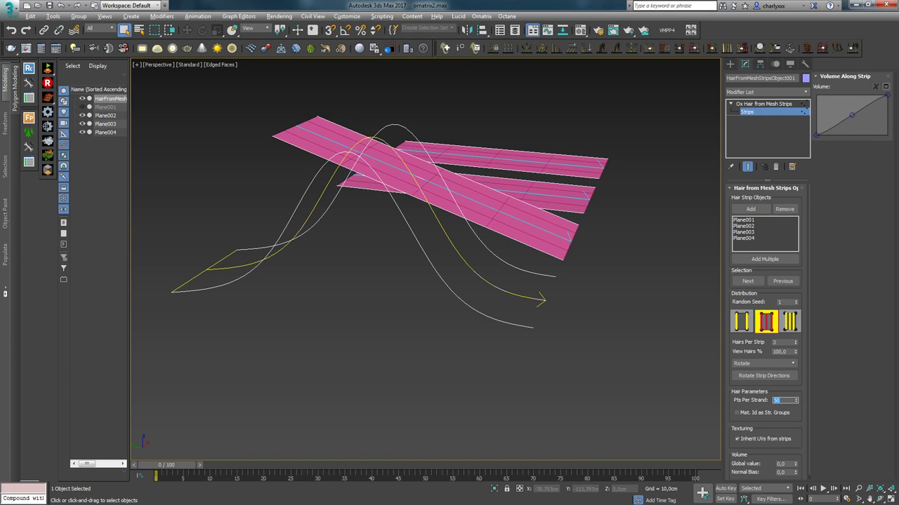
alt+middle_drag(433, 247, 400, 270)
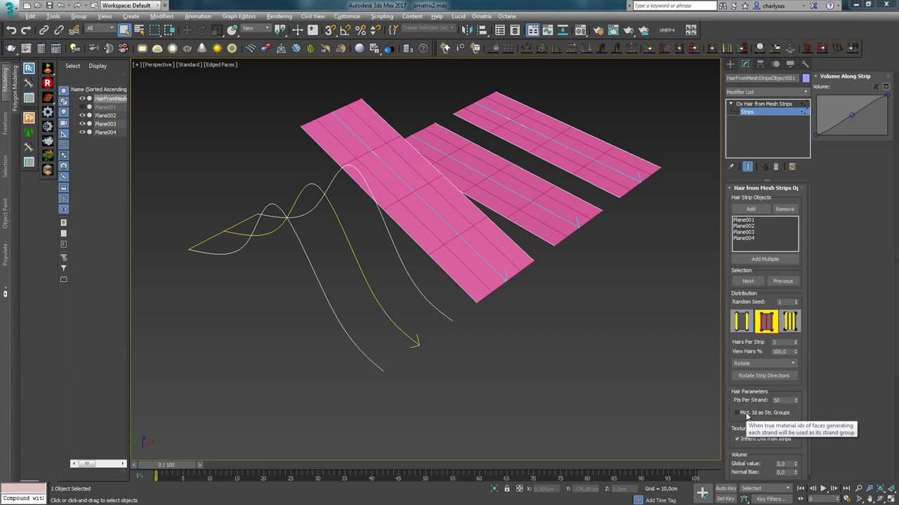
alt+middle_drag(375, 223, 378, 184)
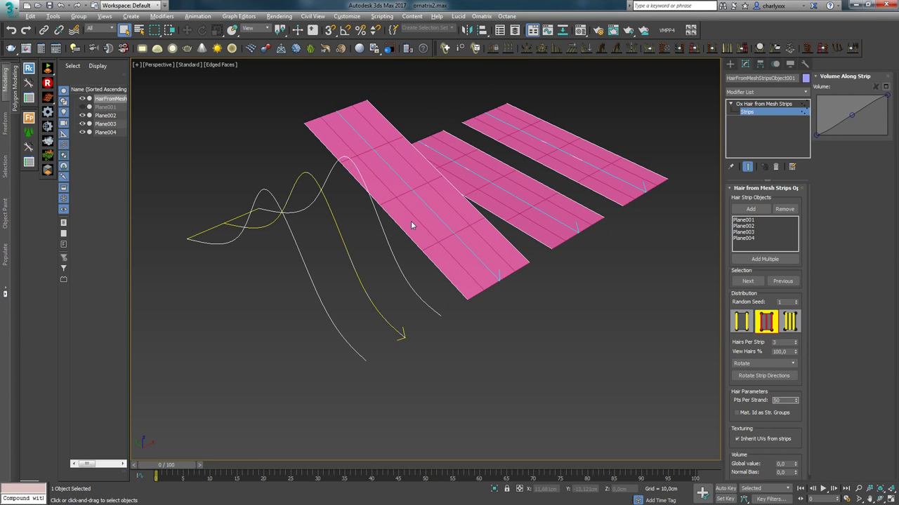
alt+middle_drag(411, 225, 425, 242)
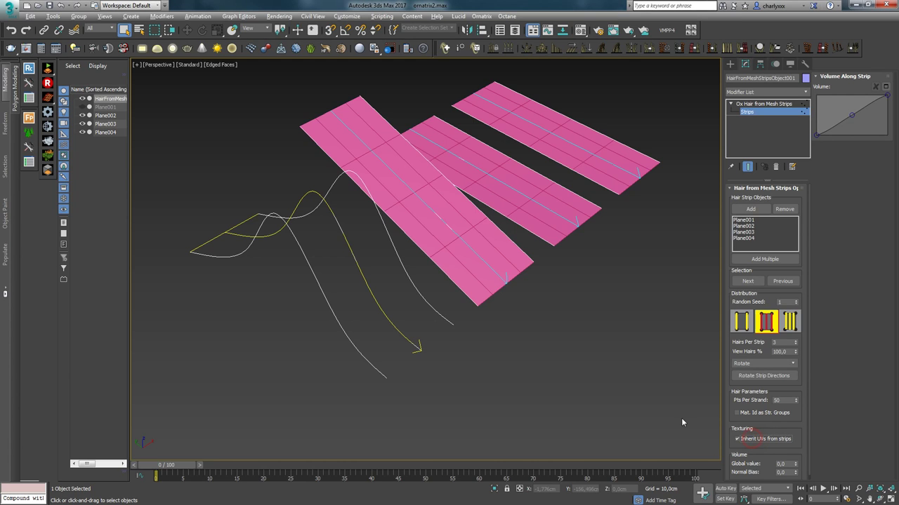
Step: Give the strips a global volume of about 40.6, a normal bias of -0.22 and a volume curve starting at 0.93
alt+middle_drag(427, 209, 351, 173)
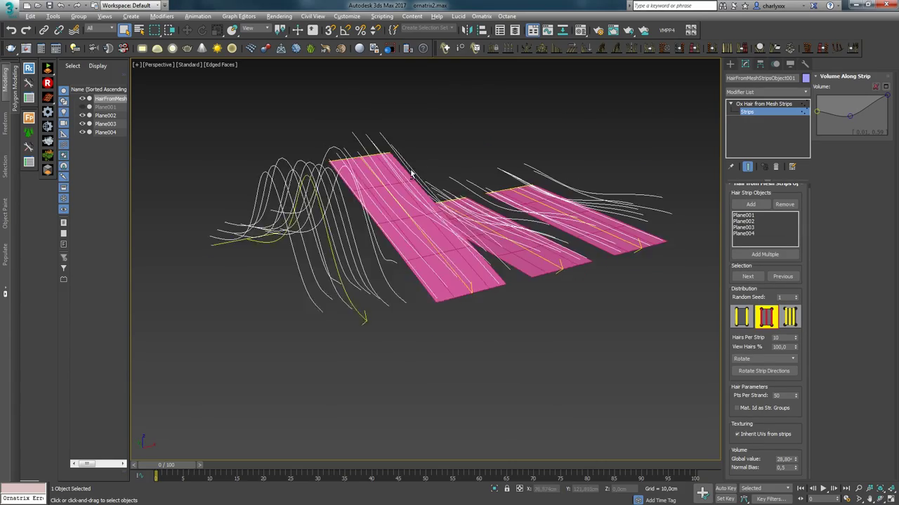
alt+middle_drag(411, 175, 433, 185)
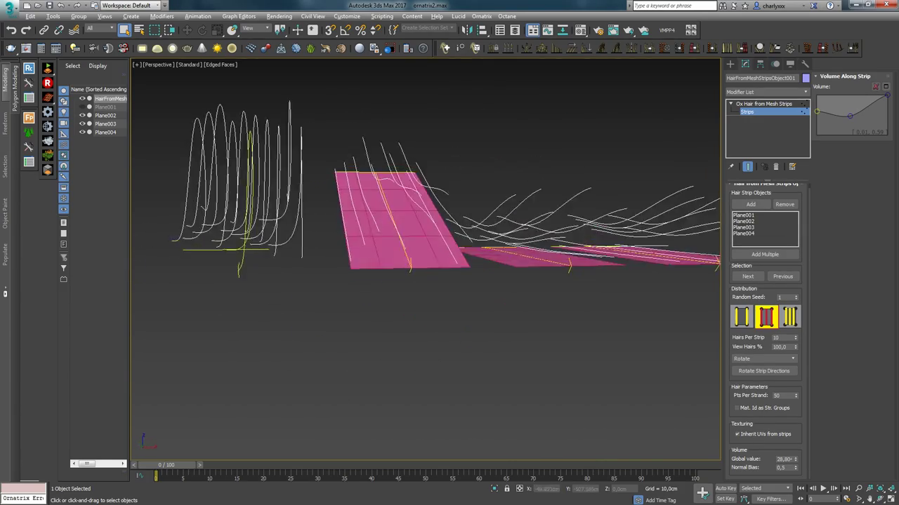
mouse_move(404, 225)
alt+middle_down()
mouse_move(372, 223)
mouse_move(413, 291)
mouse_move(463, 247)
mouse_move(408, 240)
alt+middle_up()
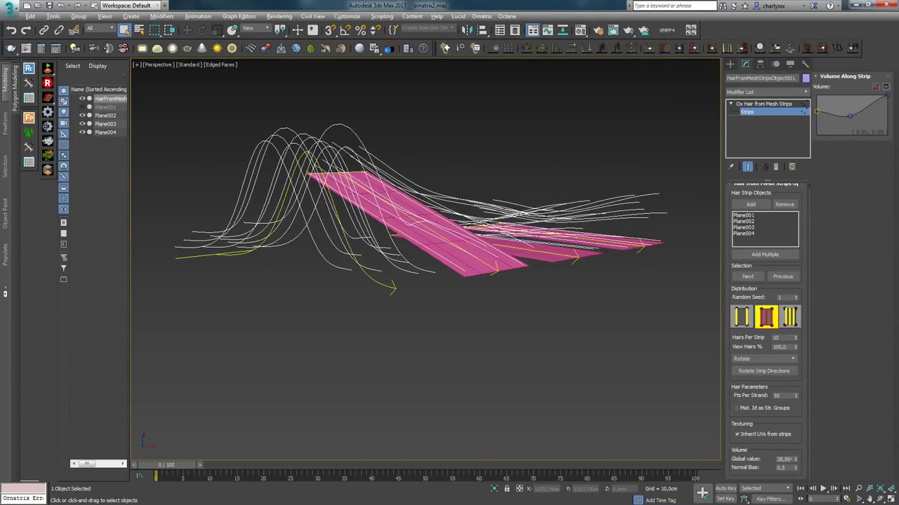
drag(796, 468, 807, 445)
mouse_move(642, 302)
alt+middle_down()
mouse_move(573, 328)
mouse_move(634, 306)
alt+middle_up()
drag(818, 111, 818, 98)
alt+middle_drag(533, 211, 625, 232)
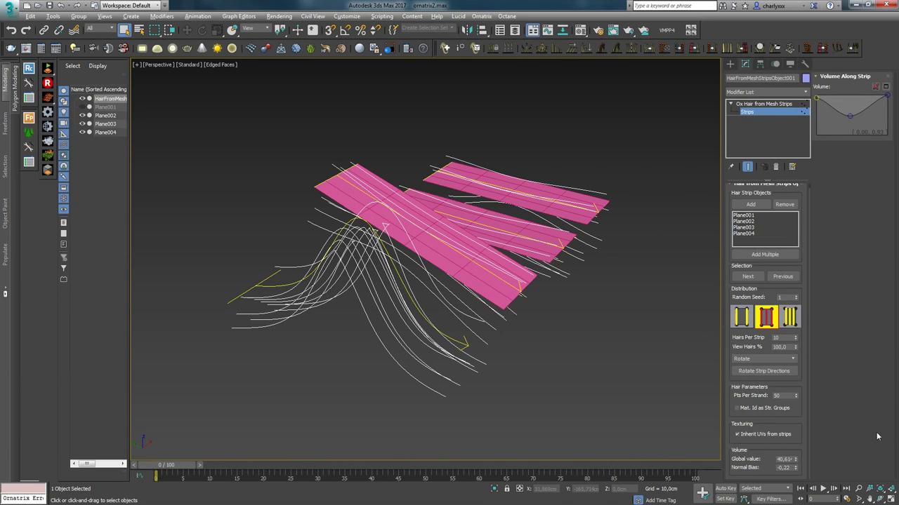
alt+middle_drag(413, 274, 491, 219)
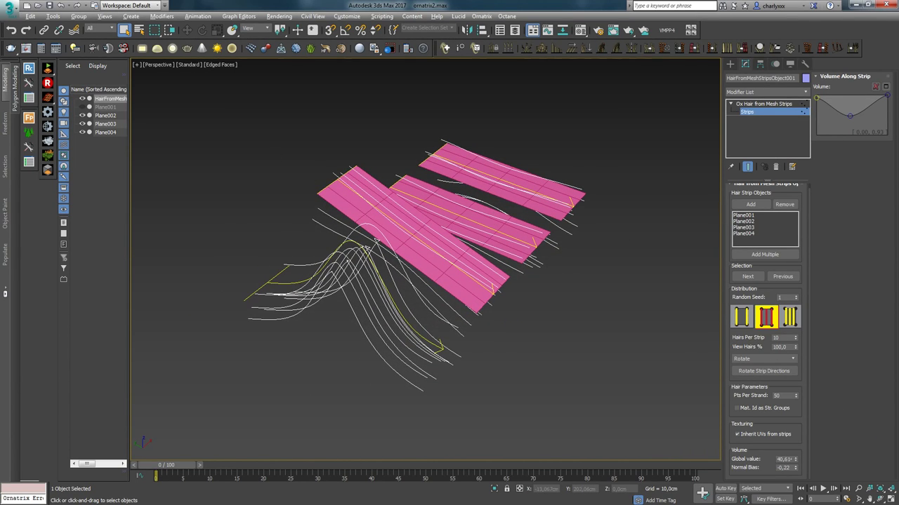
Step: Delete the hair object and all planes, including the hidden one, and display the home grid
drag(261, 143, 700, 412)
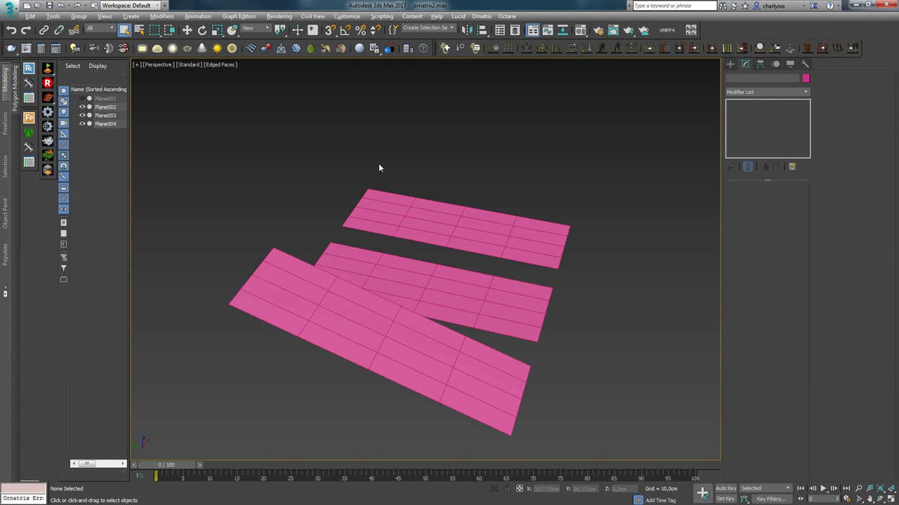
drag(378, 163, 489, 362)
key(Delete)
right_click(488, 361)
click(509, 313)
key(ctrl+z)
key(Delete)
key(g)
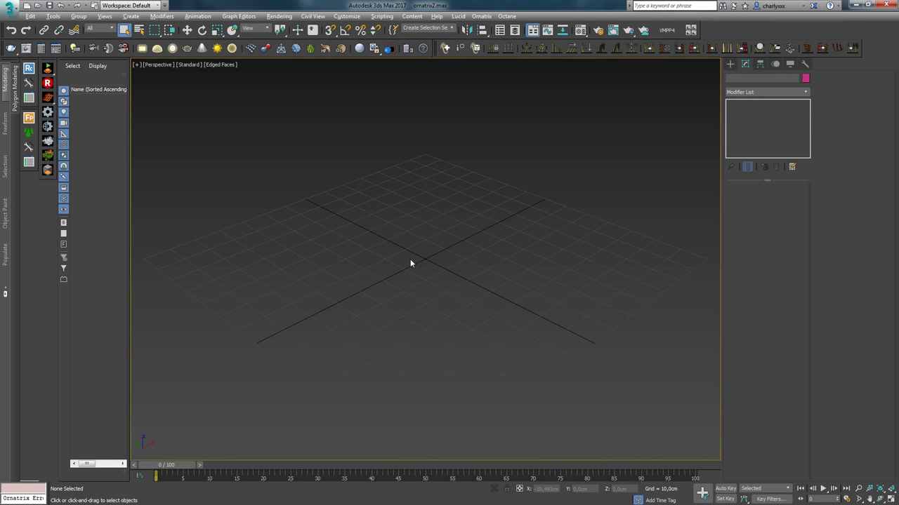
Step: Create a cylinder about 31.7 cm in radius and 65.5 cm high at the grid centre
click(730, 64)
click(753, 142)
drag(423, 249, 478, 276)
click(449, 151)
middle_drag(431, 148, 398, 190)
scroll(411, 155, down, 3)
key(w)
scroll(429, 196, up, 5)
scroll(399, 190, down, 1)
click(745, 64)
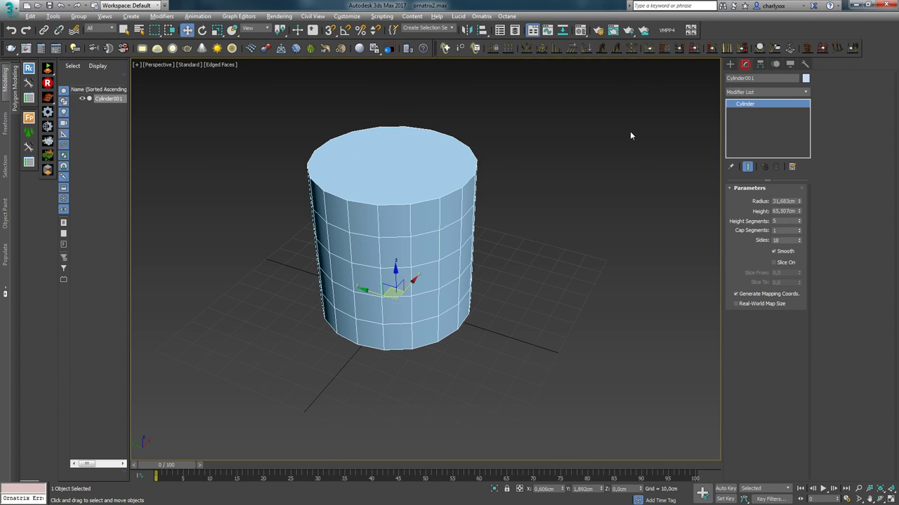
Step: Convert the cylinder to an Editable Poly and scale its top cap polygon down to a narrow neck
right_click(397, 180)
click(361, 293)
key(4)
click(396, 171)
alt+middle_drag(401, 260, 393, 241)
key(r)
drag(418, 172, 463, 271)
alt+middle_drag(460, 281, 432, 248)
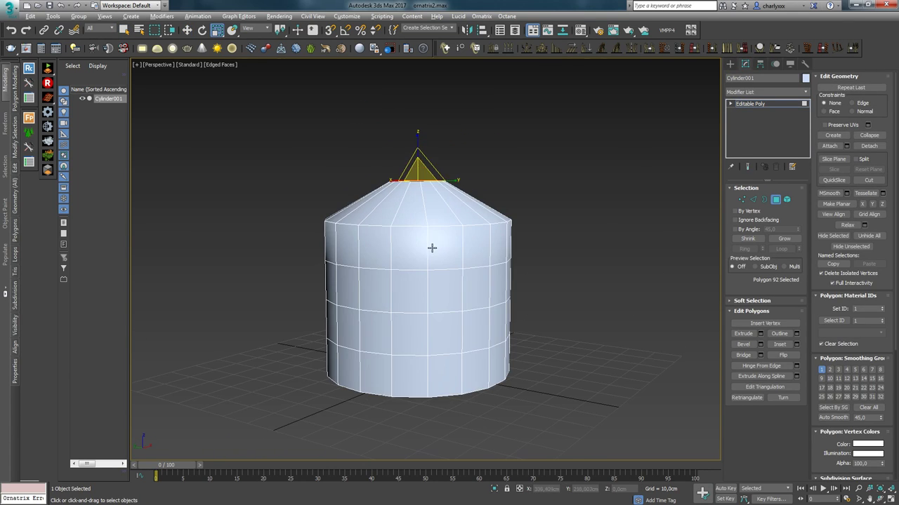
Step: Scale the cylinder's horizontal edge loops to shape a vase profile with a narrow waist and a wider belly
key(2)
double_click(445, 226)
drag(419, 214, 440, 312)
double_click(415, 269)
double_click(418, 313)
drag(419, 290, 420, 285)
key(2)
Step: Move the top cap polygon upward to lengthen the vase's neck
alt+middle_drag(424, 188, 426, 221)
key(4)
click(419, 197)
key(w)
drag(417, 166, 417, 115)
key(4)
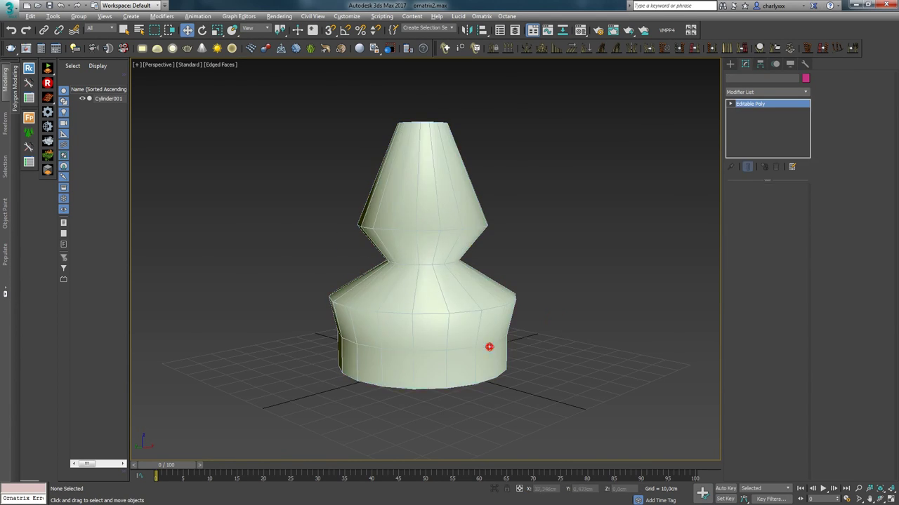
Step: Twist the vase about its vertical axis and convert it to an Editable Mesh
click(490, 347)
alt+middle_drag(489, 347, 490, 355)
click(799, 92)
scroll(790, 211, down, 15)
click(776, 434)
mouse_move(787, 206)
mouse_down()
mouse_move(788, 113)
mouse_move(787, 218)
mouse_up()
alt+middle_drag(428, 313, 404, 316)
right_click(403, 316)
mouse_move(411, 422)
click(354, 424)
Step: Delete the vase's top and bottom cap polygons to leave an open tube
key(4)
click(421, 124)
alt+middle_drag(424, 232, 421, 189)
ctrl+click(420, 302)
key(Delete)
key(4)
mouse_move(420, 300)
alt+middle_down()
mouse_move(423, 315)
mouse_move(404, 305)
alt+middle_up()
Step: Add a MeshSmooth modifier with 2 iterations to the open twisted vase
click(805, 92)
scroll(795, 405, down, 2)
scroll(790, 406, down, 7)
click(763, 419)
alt+middle_drag(484, 342, 527, 309)
click(795, 255)
alt+middle_drag(491, 261, 444, 235)
Step: Convert the smoothed vase to an Editable Poly and keep it selected
right_click(443, 235)
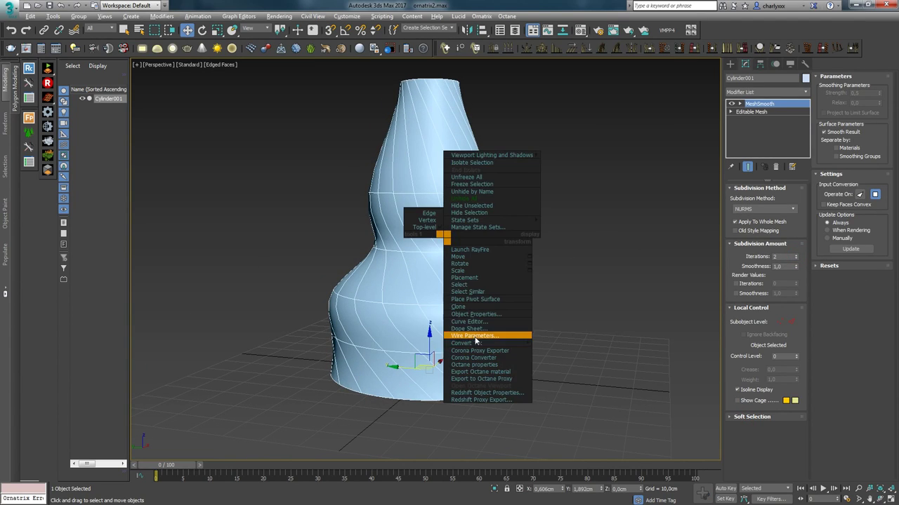
click(432, 350)
alt+middle_drag(415, 281, 433, 258)
scroll(409, 305, down, 4)
click(522, 311)
click(419, 309)
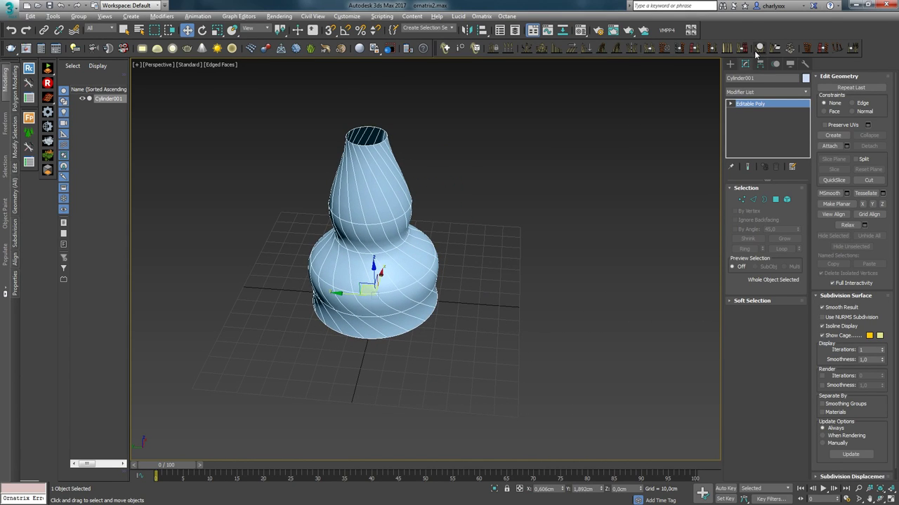
Step: Create an Ox Hair from Mesh Strips object beside the vase and add Cylinder001 as its strip object
alt+middle_drag(438, 320, 373, 315)
drag(344, 283, 270, 249)
click(383, 309)
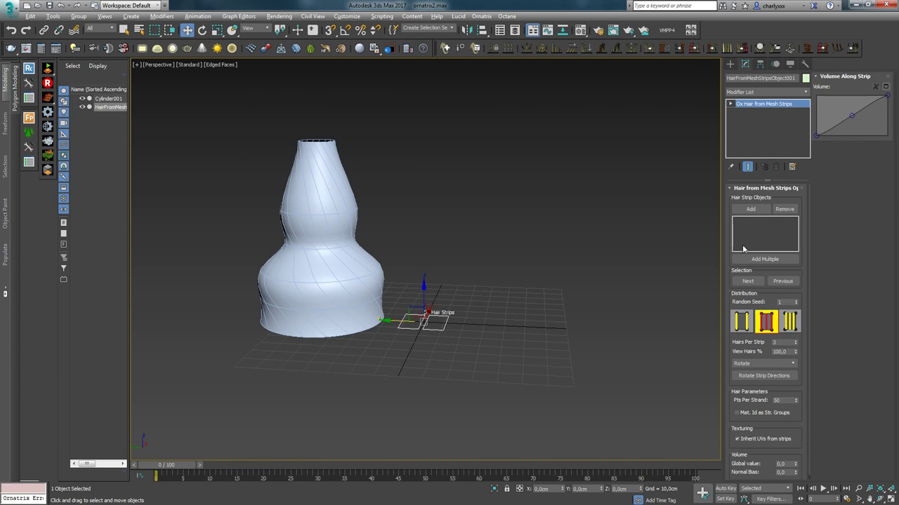
click(367, 255)
alt+middle_drag(367, 255, 330, 255)
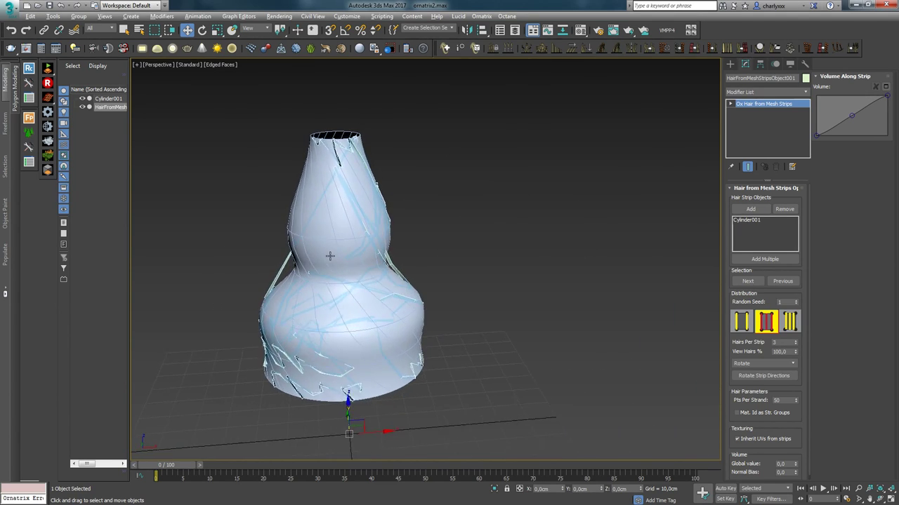
Step: Enter the Strips level, direct the vase's strip from its base edge to the neck and set 30 hairs per strip
click(744, 112)
click(193, 226)
click(400, 309)
alt+middle_drag(403, 309, 439, 338)
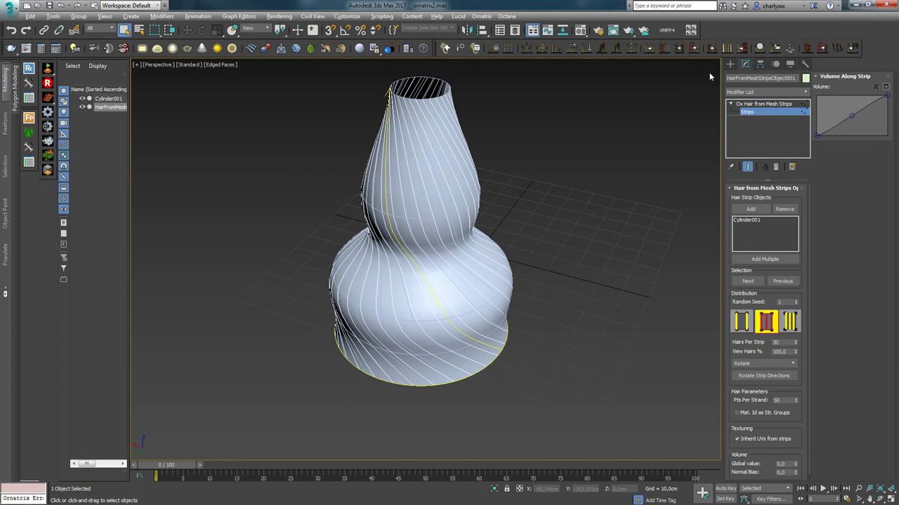
Step: Hide the vase mesh and inspect the twisted hairs generated along its surface
click(730, 64)
click(457, 299)
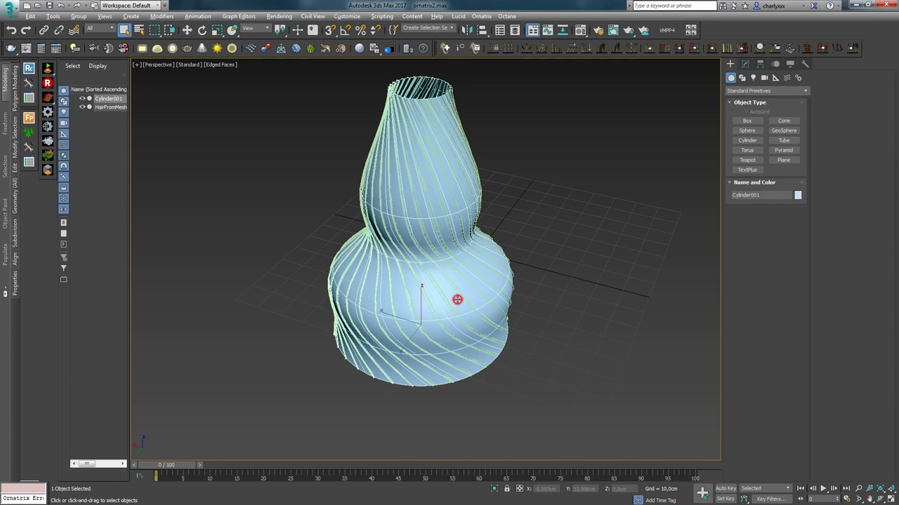
right_click(455, 298)
click(489, 272)
alt+middle_drag(477, 280, 311, 283)
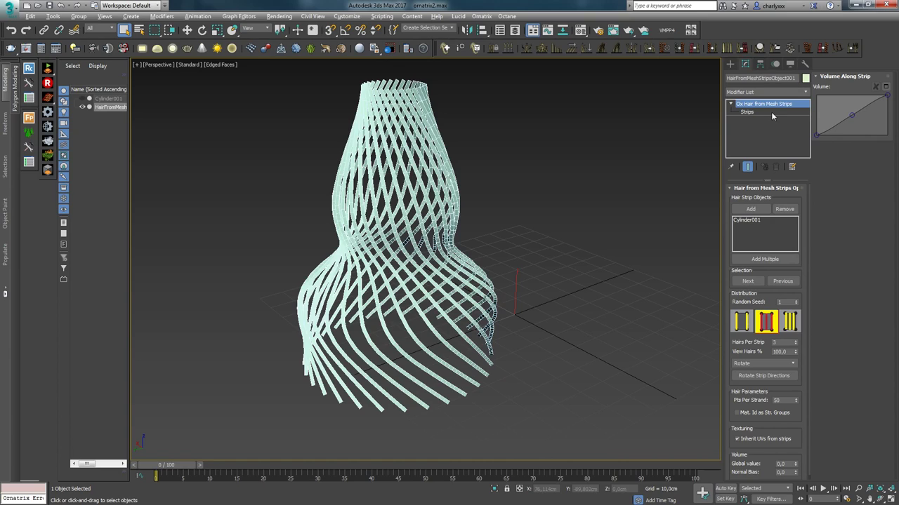
Step: Add an Ox Strand Length modifier to the vase hairs and set Randomize to 0.44
click(746, 93)
drag(807, 156, 808, 244)
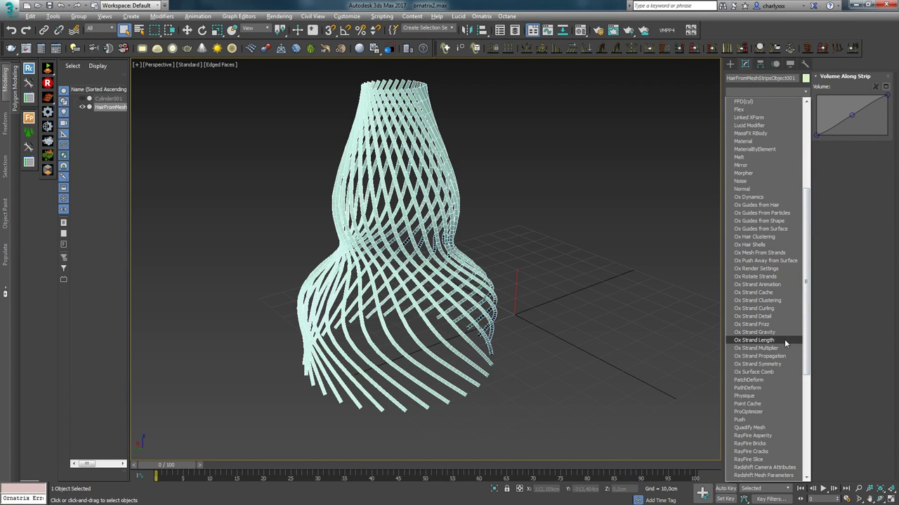
click(755, 339)
drag(795, 264, 801, 240)
mouse_move(383, 246)
alt+middle_down()
mouse_move(393, 262)
mouse_move(449, 237)
mouse_move(408, 244)
mouse_move(490, 213)
alt+middle_up()
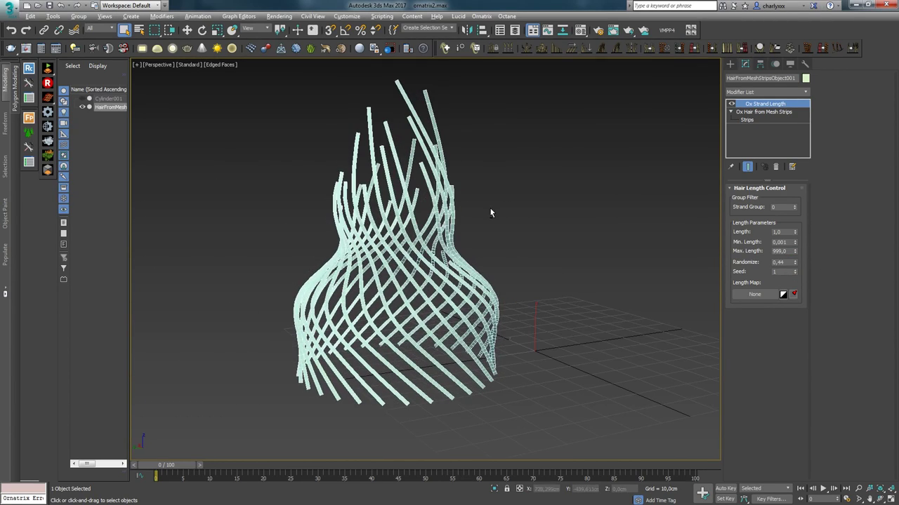
Step: Add an Ox Render Settings modifier and taper the hair radius profile to zero at the strand tips
click(807, 93)
drag(811, 115, 812, 182)
click(779, 297)
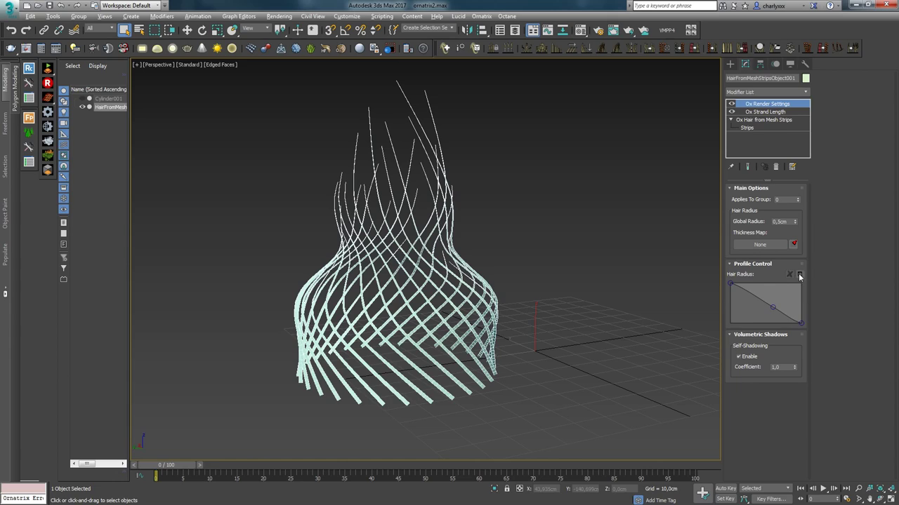
drag(802, 325, 799, 327)
mouse_move(422, 246)
alt+middle_down()
mouse_move(449, 302)
mouse_move(414, 231)
alt+middle_up()
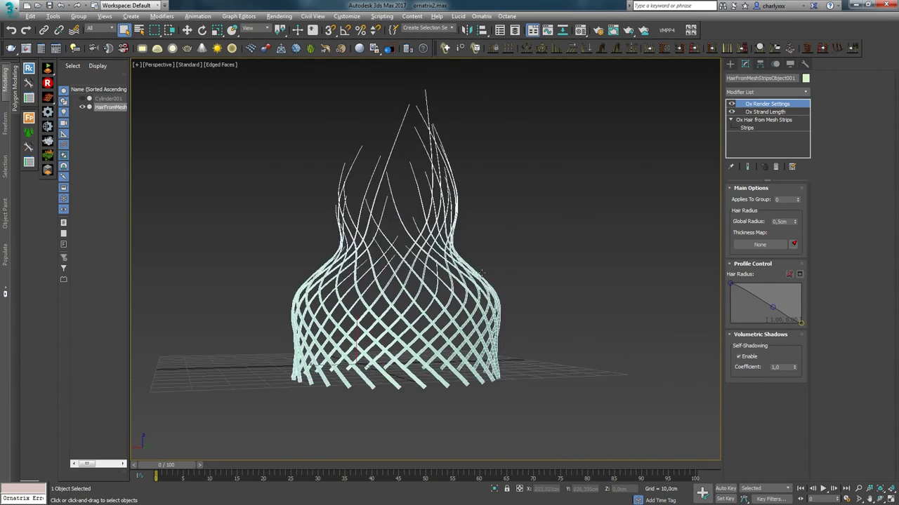
alt+middle_drag(414, 231, 437, 241)
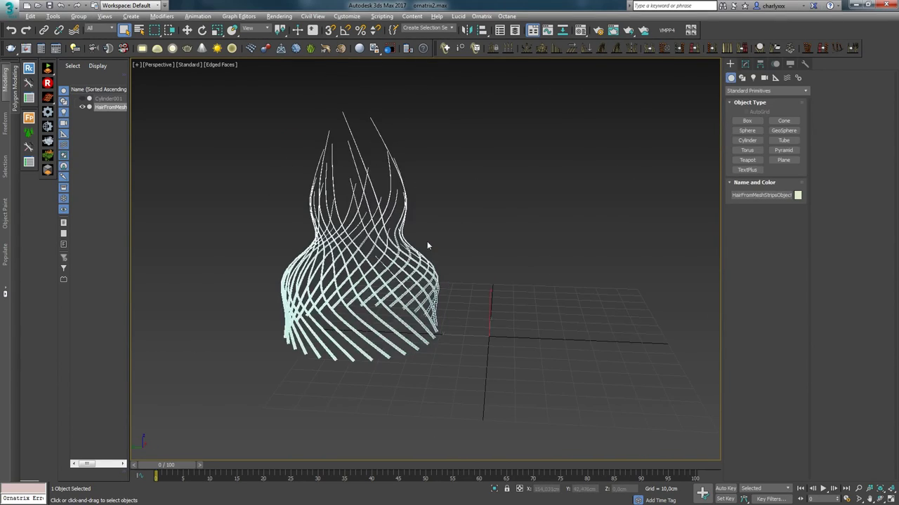
Step: Delete the vase hair object and create a sphere on the grid
key(Delete)
click(747, 131)
drag(426, 287, 424, 173)
key(w)
alt+middle_drag(423, 173, 468, 164)
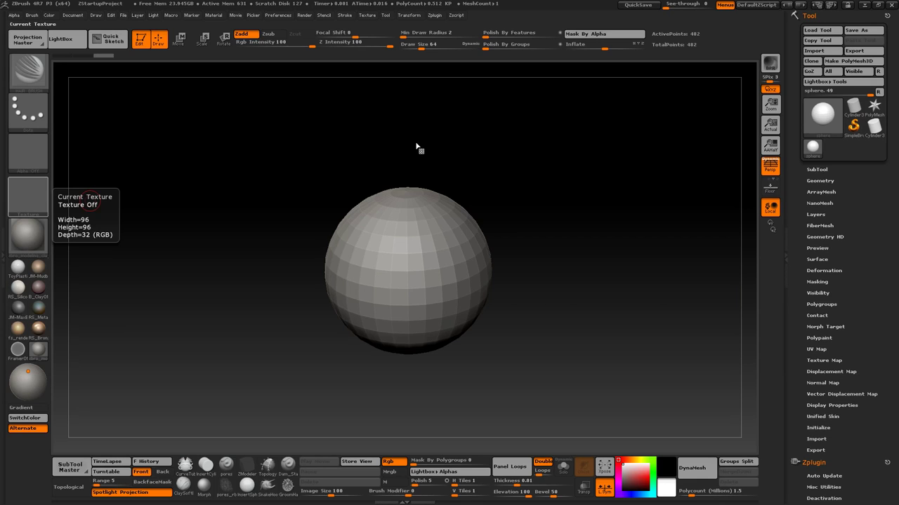
Step: Switch to ZBrush and select the Hair_Brush for the sphere there
drag(535, 203, 533, 248)
key(b)
key(h)
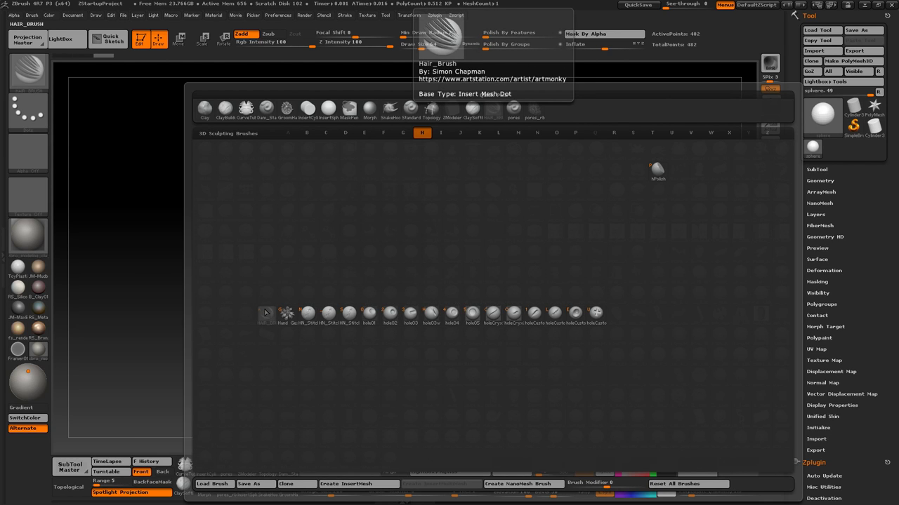
click(266, 313)
alt+drag(638, 274, 586, 269)
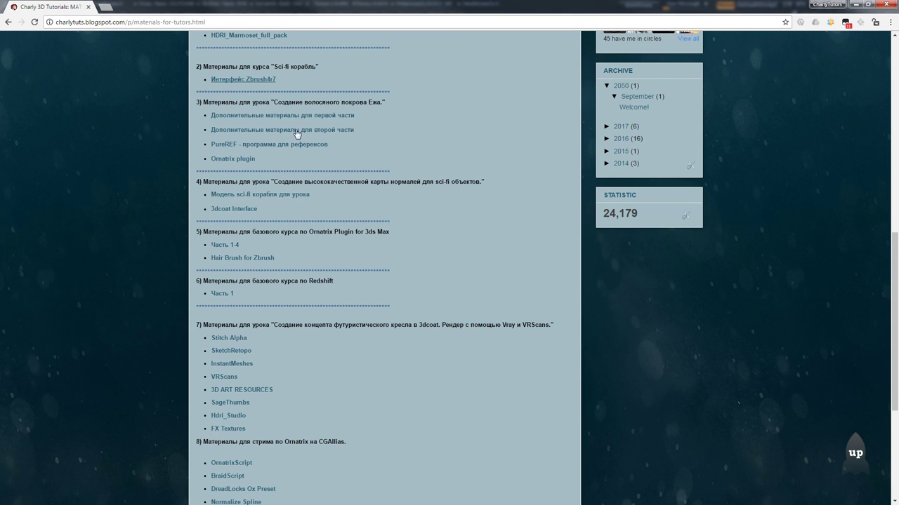
Step: Switch to the tutorial materials web page and view the Hair Brush for Zbrush download page, closing it when done
scroll(313, 253, down, 7)
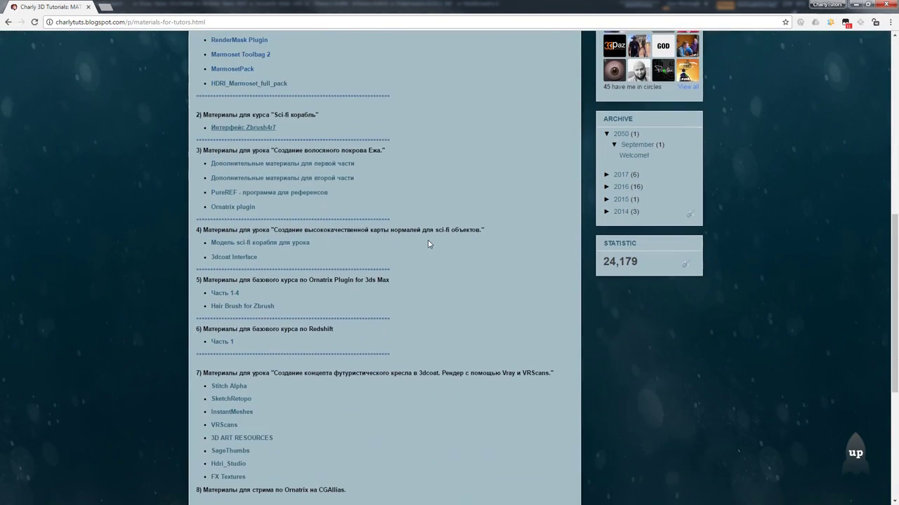
scroll(328, 275, down, 1)
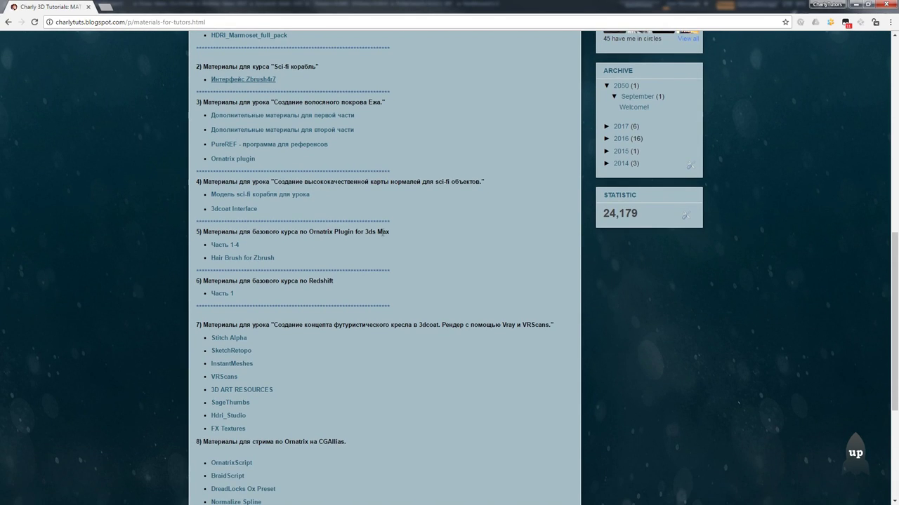
click(242, 259)
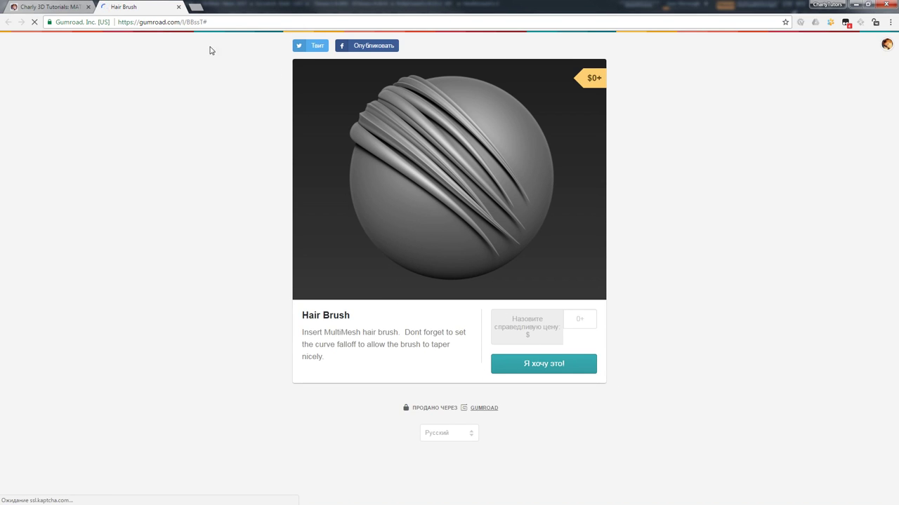
click(179, 7)
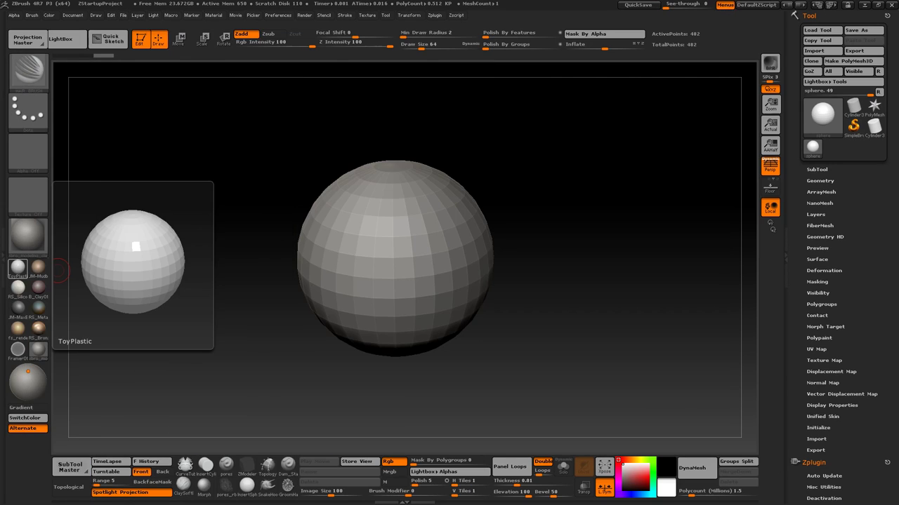
Step: Return to ZBrush, pick the Hair_Brush and choose its HairFlat mesh as the inserted shape
key(b)
key(h)
click(104, 316)
key(m)
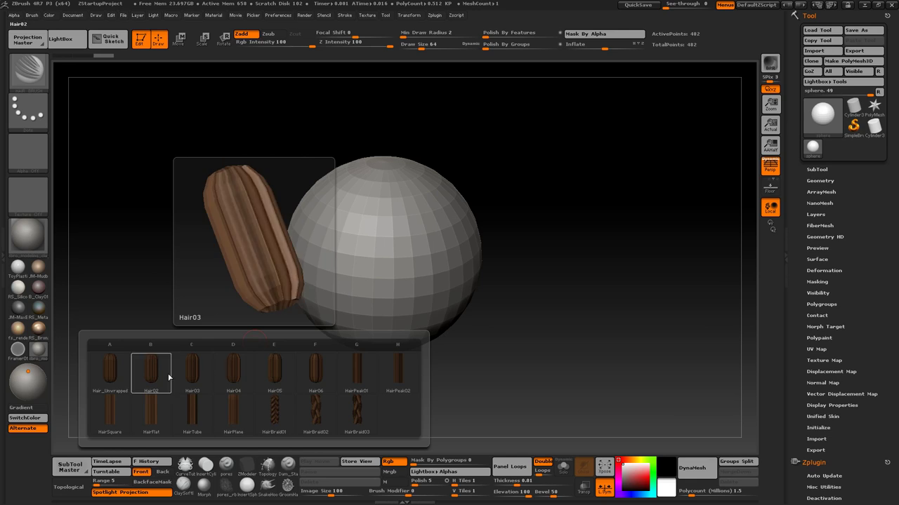
click(149, 414)
drag(421, 155, 524, 262)
Step: Flip the brush's Curve Falloff horizontally in the curve modifiers so that inserted strands taper along the stroke
click(344, 14)
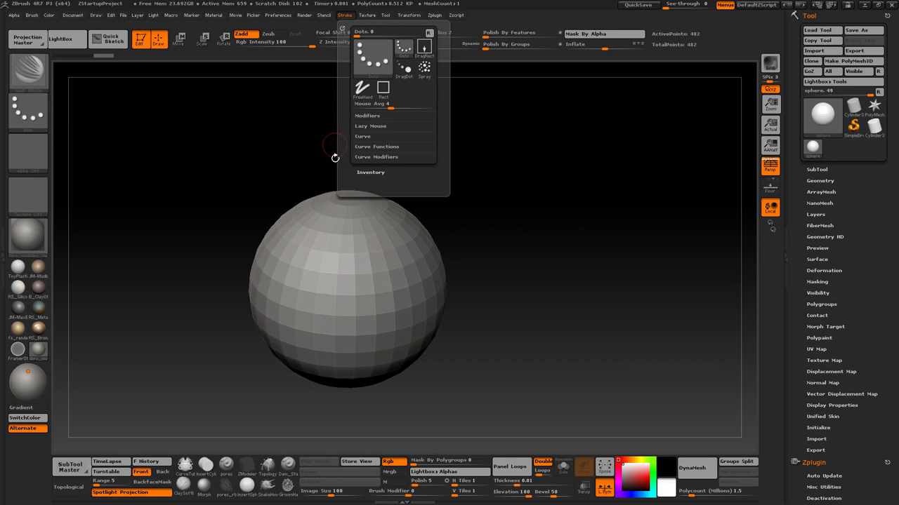
click(376, 157)
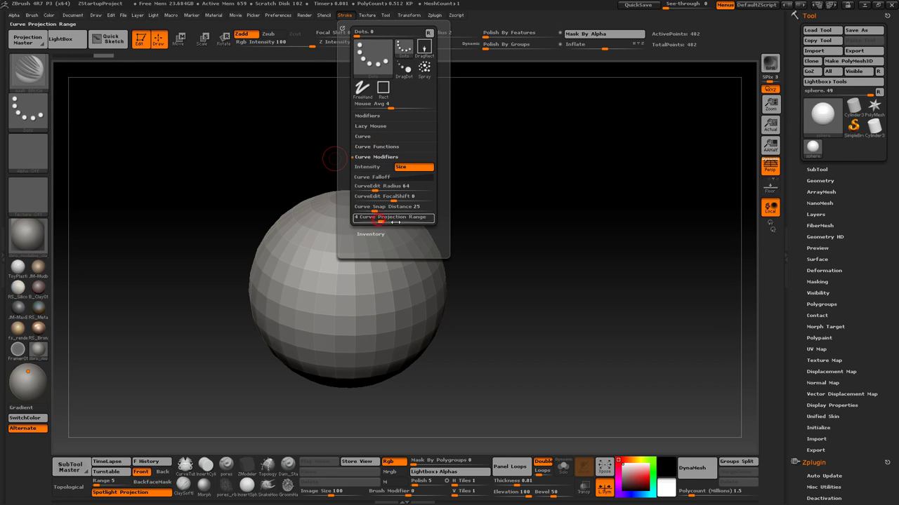
click(372, 178)
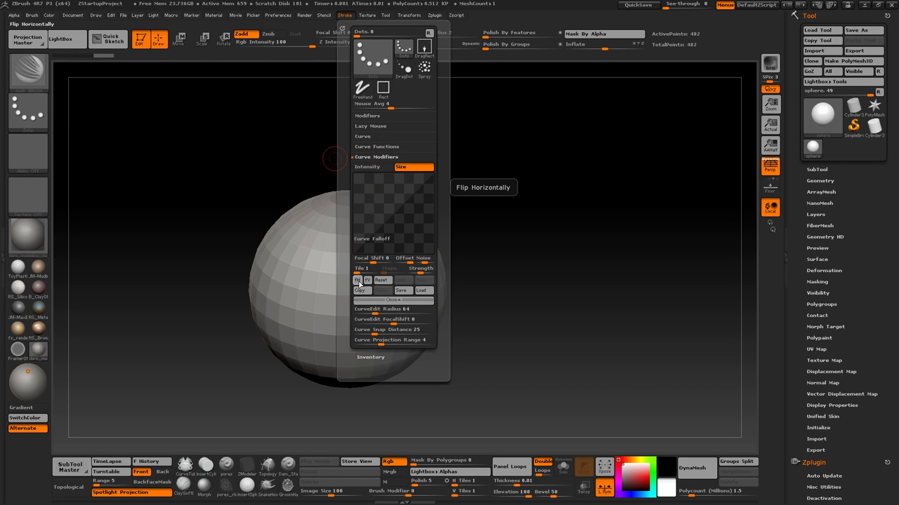
click(358, 280)
click(342, 15)
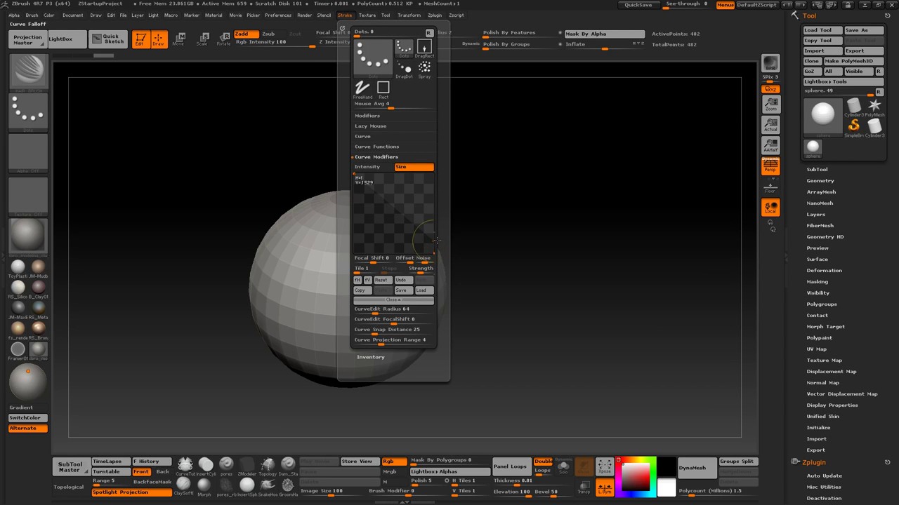
Step: Try a hair strand stroke on the sphere and undo it
alt+drag(514, 222, 397, 266)
drag(508, 239, 437, 279)
key(ctrl+z)
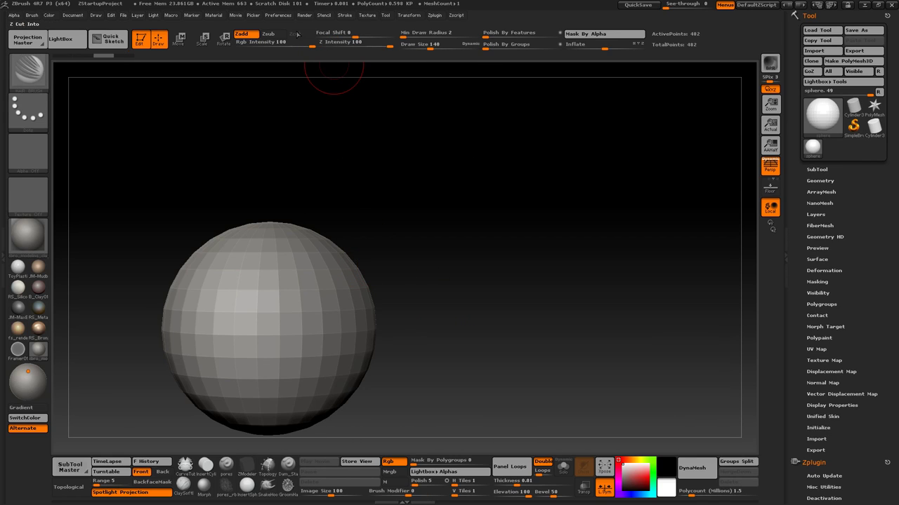
Step: Set the Picker's depth option to Once Z
click(254, 15)
click(284, 55)
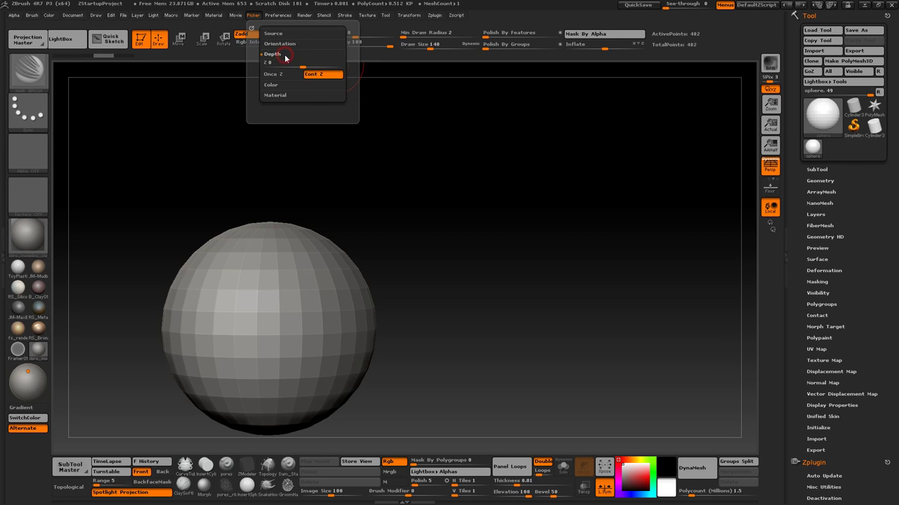
click(280, 76)
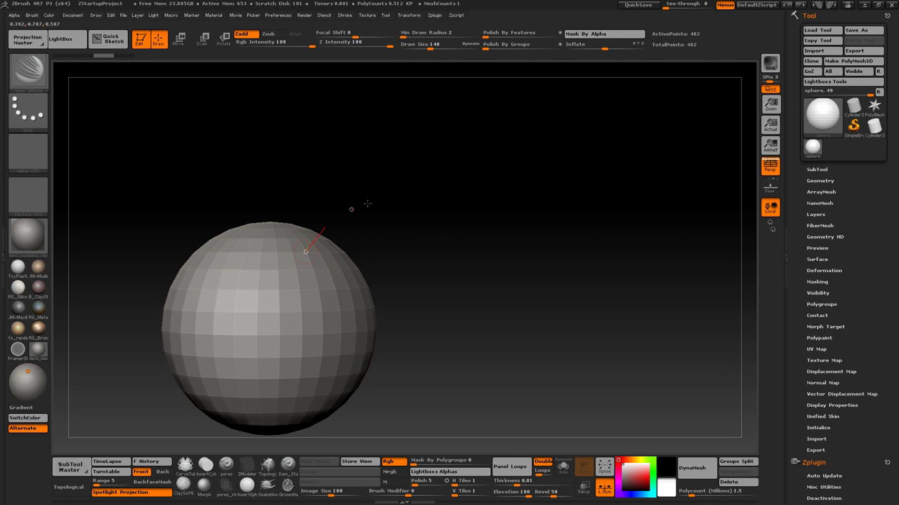
Step: Draw three curved, tapering flat hair strands outward from the upper part of the sphere
drag(519, 265, 649, 186)
mouse_move(445, 199)
mouse_down()
mouse_move(337, 232)
mouse_move(401, 256)
mouse_move(446, 197)
mouse_move(467, 283)
mouse_move(508, 274)
mouse_move(449, 206)
mouse_move(408, 251)
mouse_move(460, 313)
mouse_move(400, 283)
mouse_move(471, 335)
mouse_move(421, 334)
mouse_move(433, 341)
mouse_move(411, 309)
mouse_up()
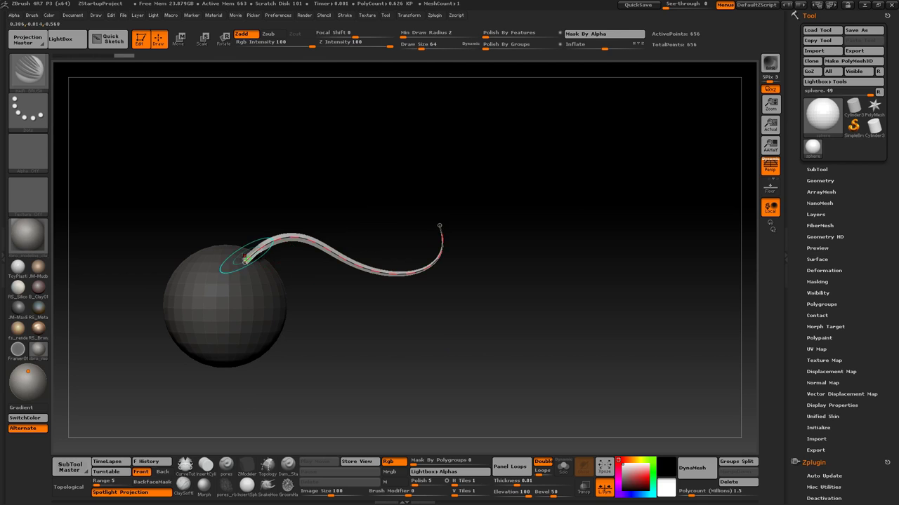
drag(302, 326, 308, 276)
alt+drag(356, 342, 373, 363)
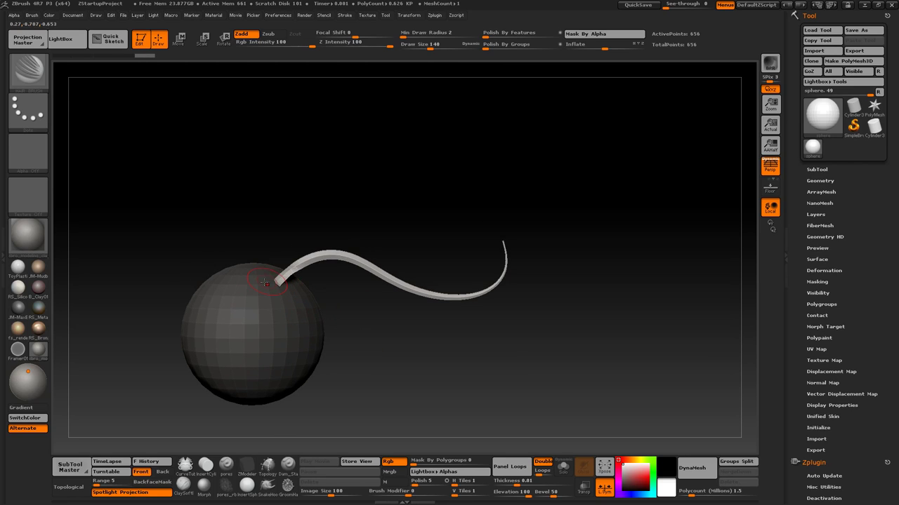
drag(577, 165, 544, 136)
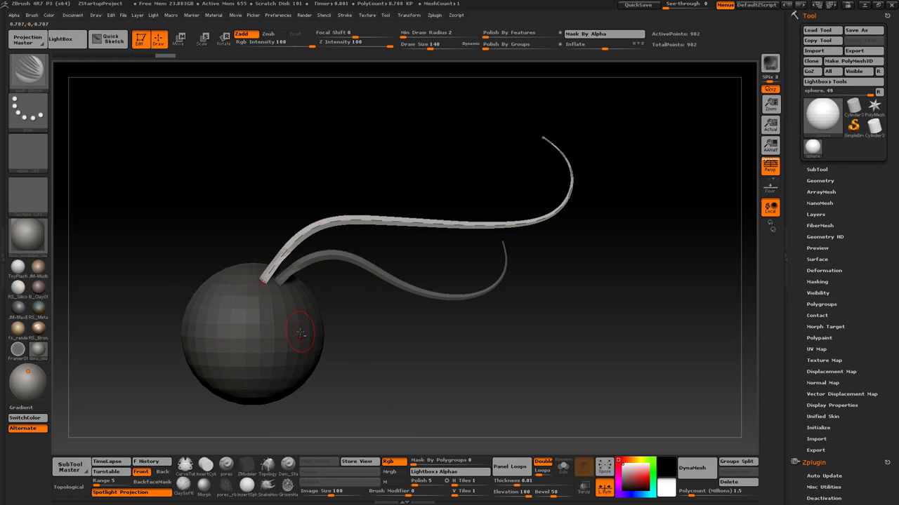
drag(530, 280, 532, 280)
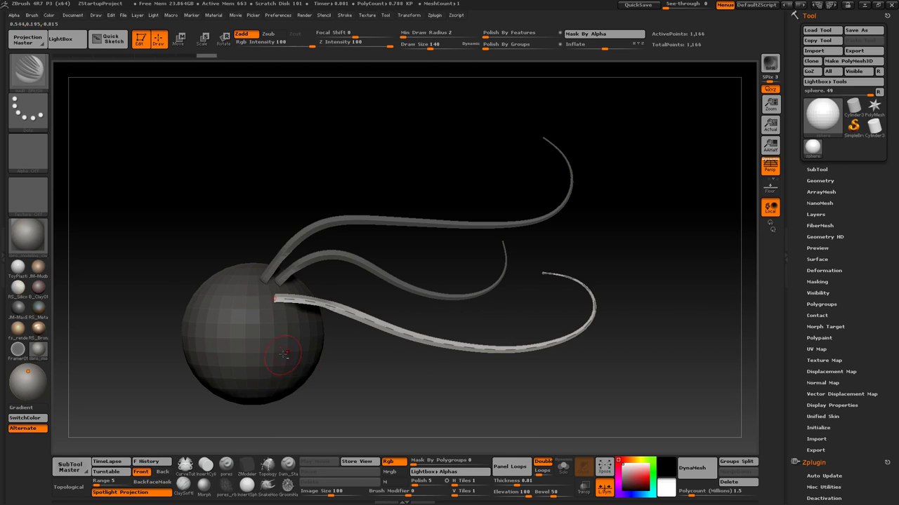
Step: Split the strands from the sphere into their own subtool with Groups Split
alt+drag(449, 395, 399, 372)
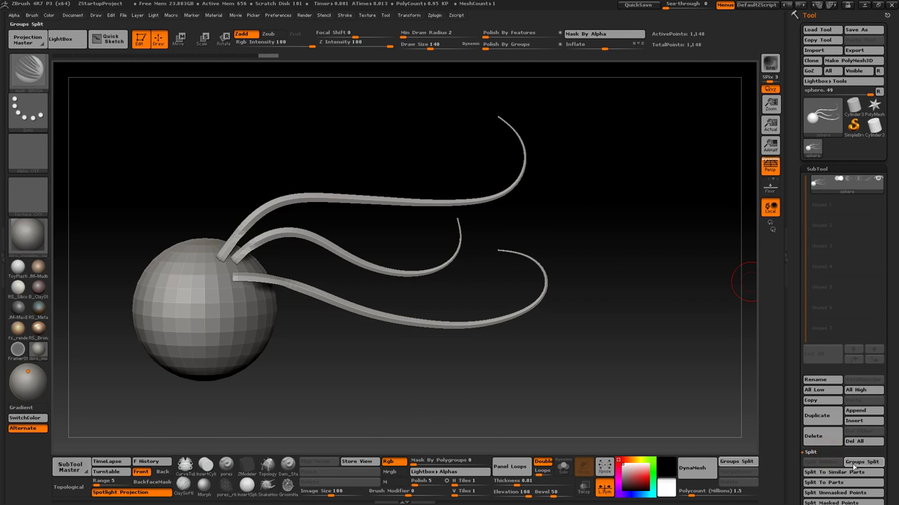
click(861, 464)
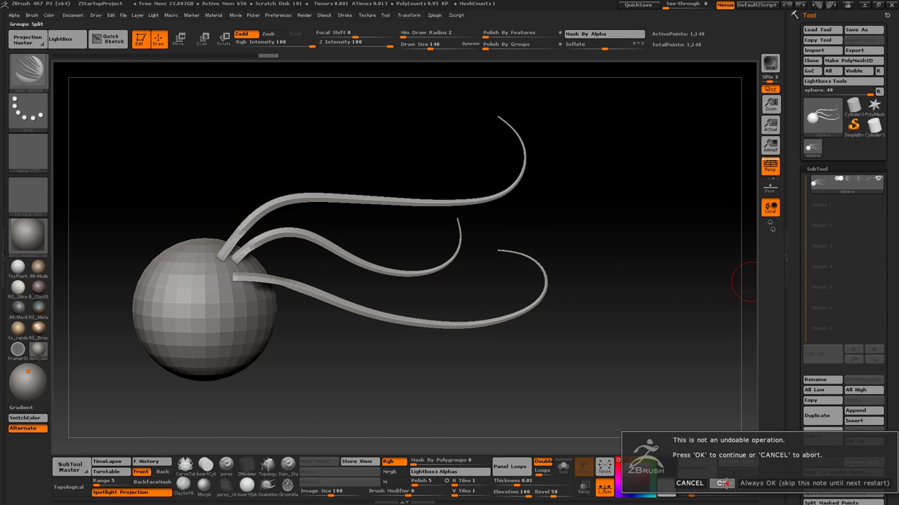
click(725, 483)
Step: Use the Move brush to bend the roots of the three strands towards the sphere
drag(449, 397, 574, 398)
key(b)
key(m)
key(v)
drag(401, 261, 297, 282)
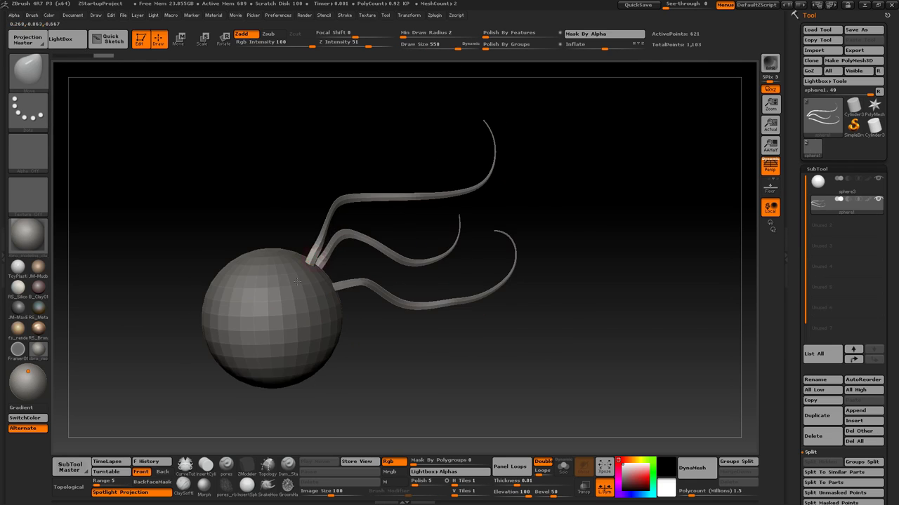
drag(590, 337, 558, 316)
Step: Export the strand subtool as planes.OBJ and close ZBrush
click(855, 51)
text(plane)
key(Return)
click(892, 4)
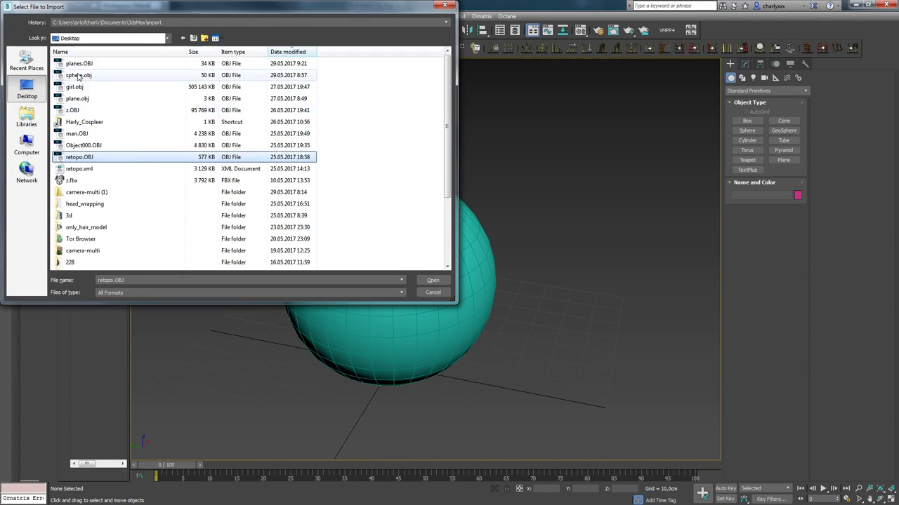
Step: Import planes.OBJ into 3ds Max and weld the vertices of the imported strand mesh
double_click(78, 65)
click(365, 415)
click(742, 201)
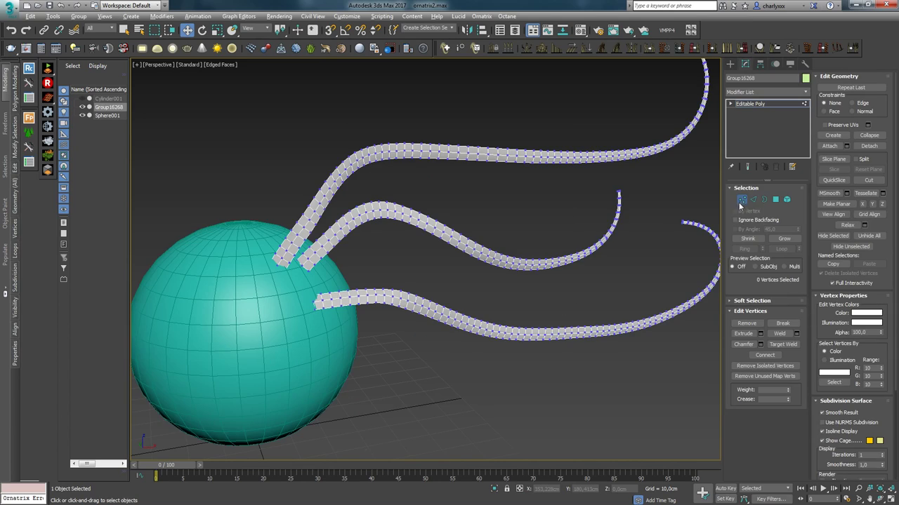
click(796, 333)
click(449, 279)
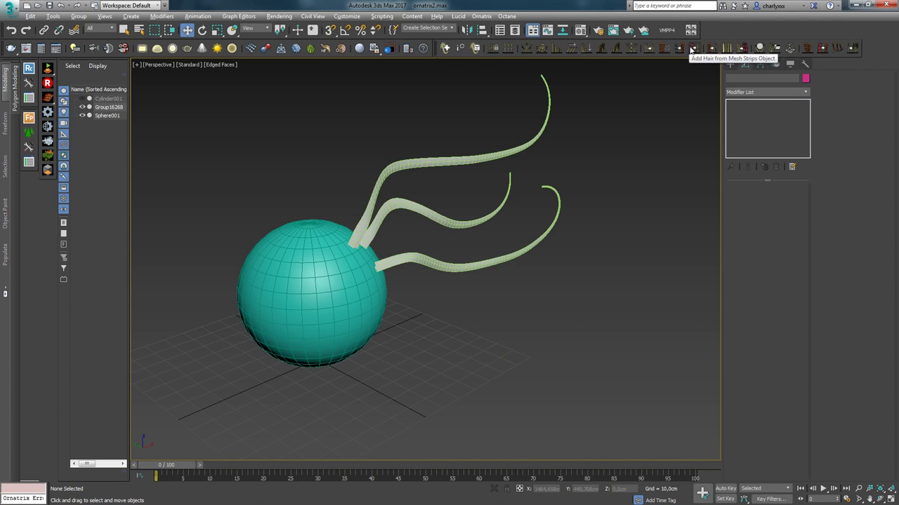
Step: Create an Ox Hair from Mesh Strips object and add the strand mesh Group16268 as its strip object
click(691, 49)
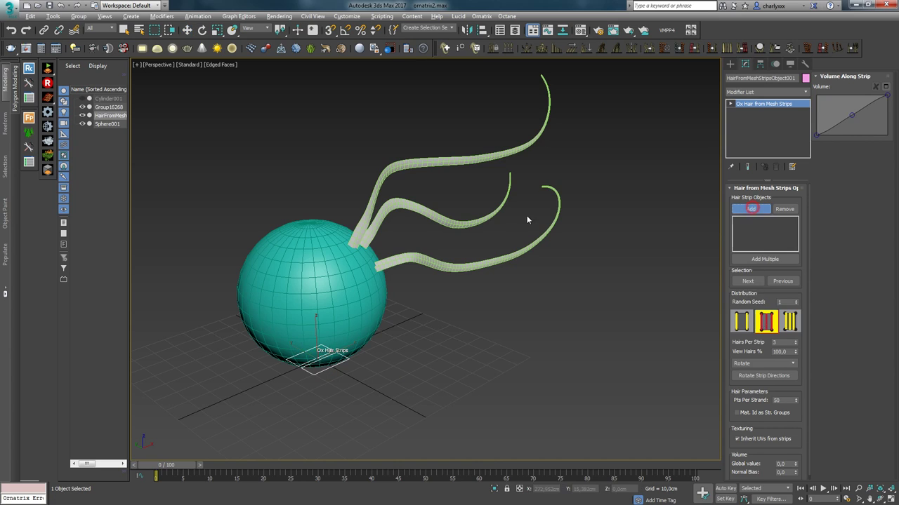
click(468, 266)
scroll(355, 248, up, 5)
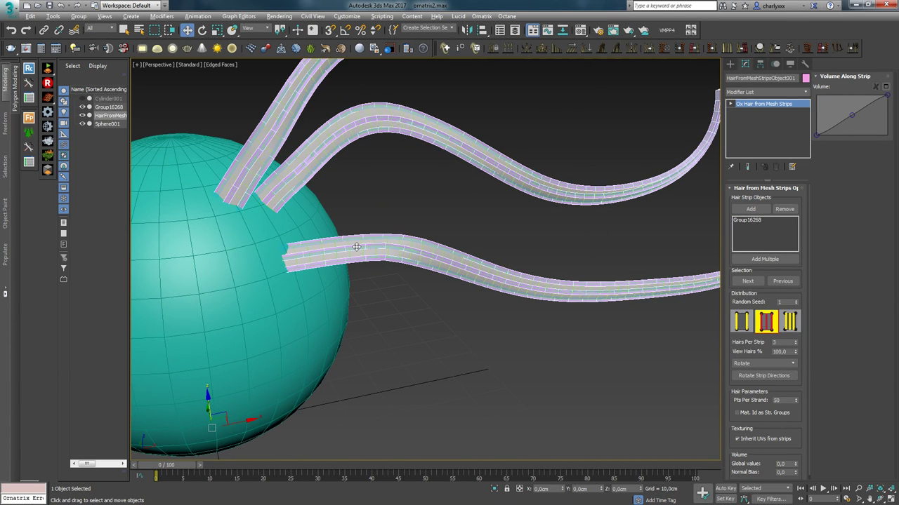
Step: Hide the strand mesh Group16268 and set the strip hair object to 10 hairs per strip
click(356, 246)
right_click(355, 245)
click(381, 219)
scroll(381, 220, down, 5)
mouse_move(383, 219)
alt+middle_down()
mouse_move(420, 201)
mouse_move(380, 232)
alt+middle_up()
scroll(380, 231, up, 4)
click(435, 281)
middle_drag(561, 285, 552, 251)
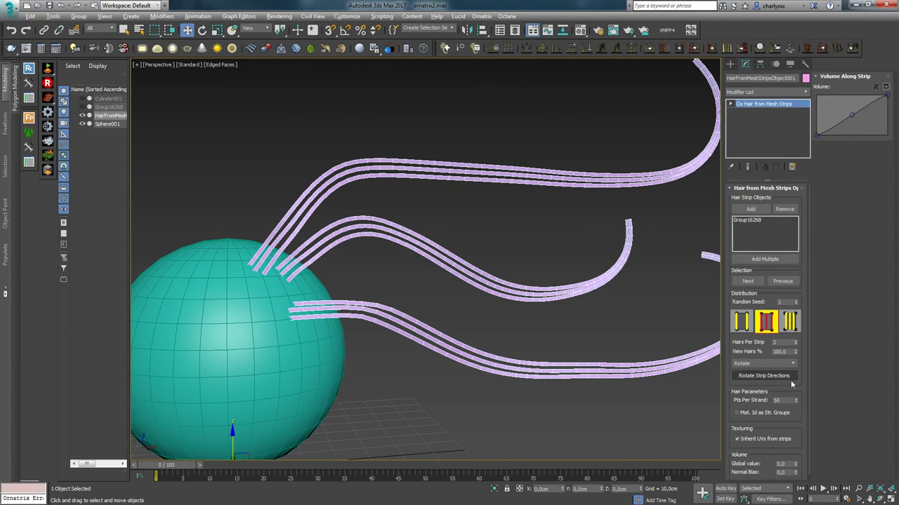
text(10)
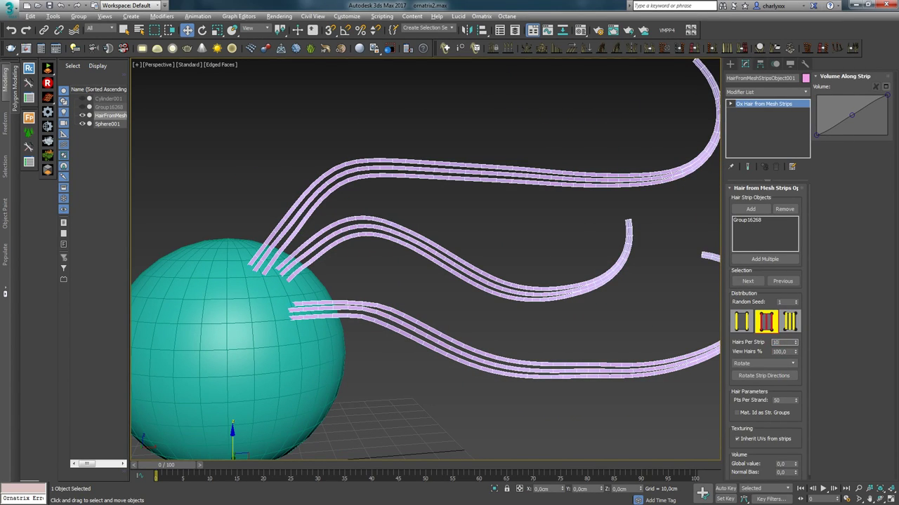
key(Return)
Step: Convert the strip hair object's hairs to guides with an Ox Guides from Hair modifier
click(806, 93)
scroll(797, 189, down, 3)
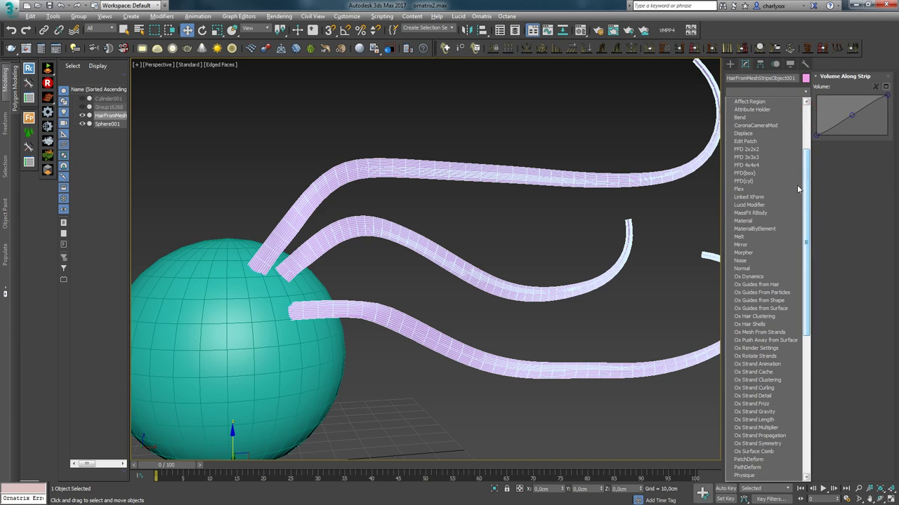
click(771, 286)
alt+middle_drag(371, 256, 446, 237)
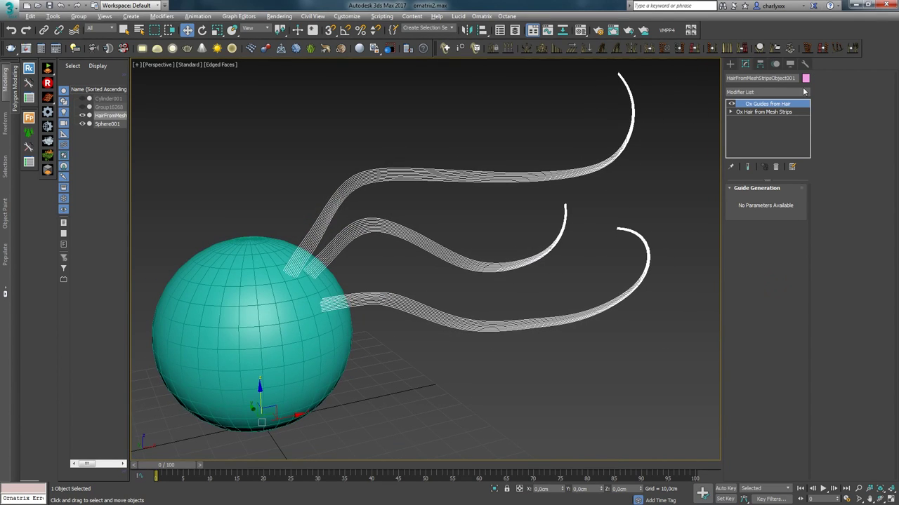
click(805, 91)
click(750, 415)
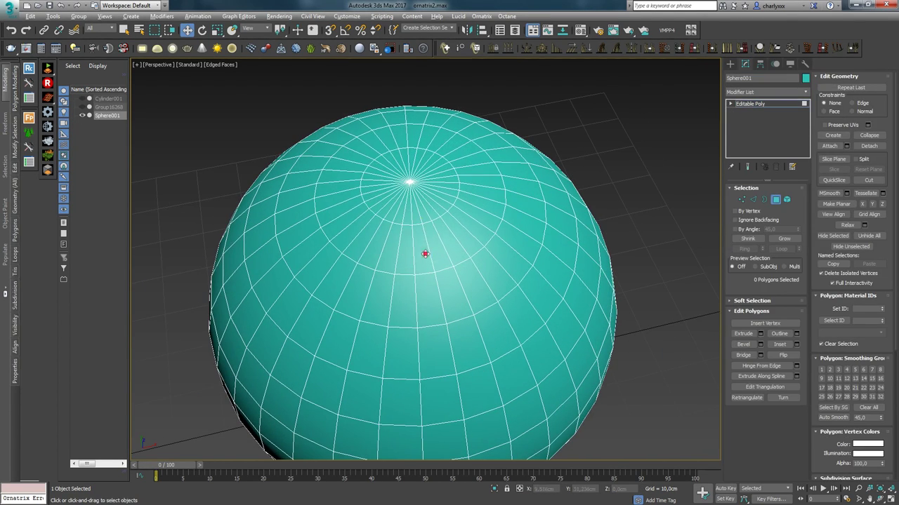
Step: Open the top of Sphere001 by deleting a polygon ring around the pole and the remaining cap element
click(423, 253)
alt+middle_drag(453, 194, 495, 209)
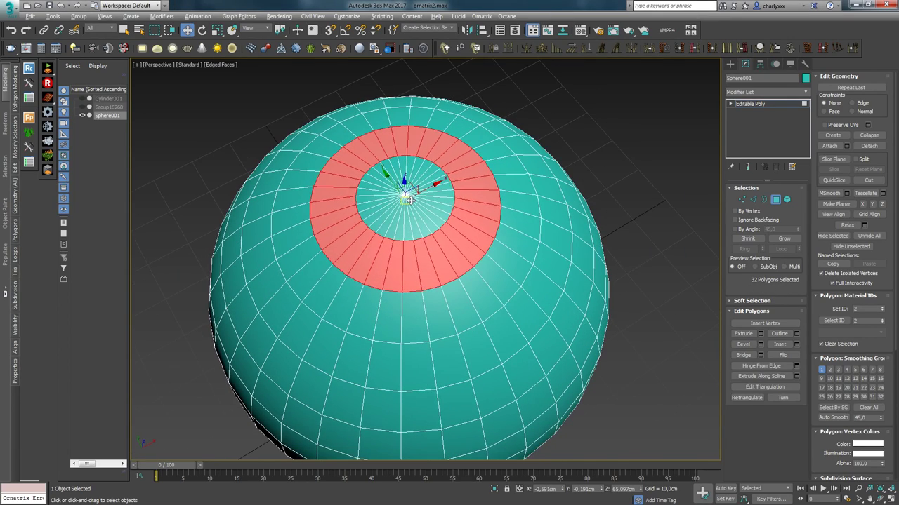
key(Delete)
key(5)
click(405, 211)
key(Delete)
Step: Open the bottom of Sphere001 by deleting the matching polygon ring and the leftover cap element
scroll(405, 210, down, 4)
alt+middle_drag(405, 211, 416, 119)
scroll(416, 119, up, 4)
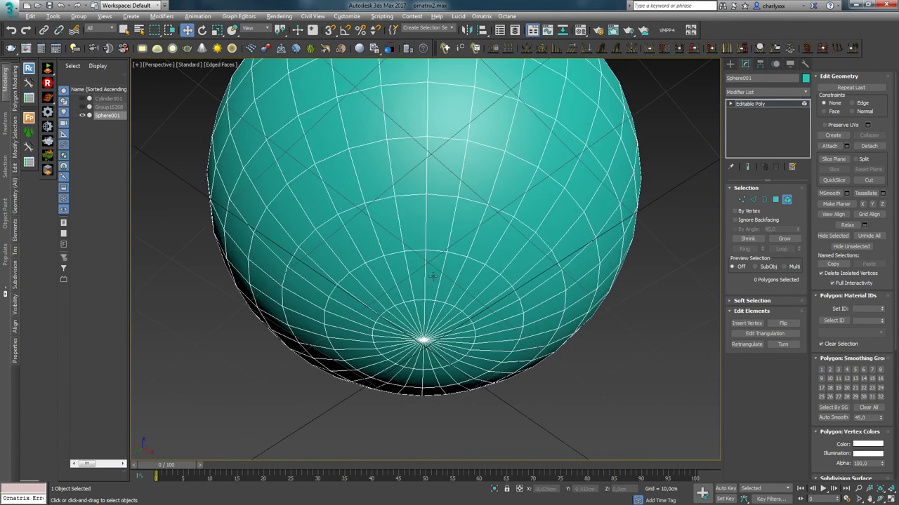
click(424, 267)
key(4)
click(424, 266)
key(alt+l)
key(Delete)
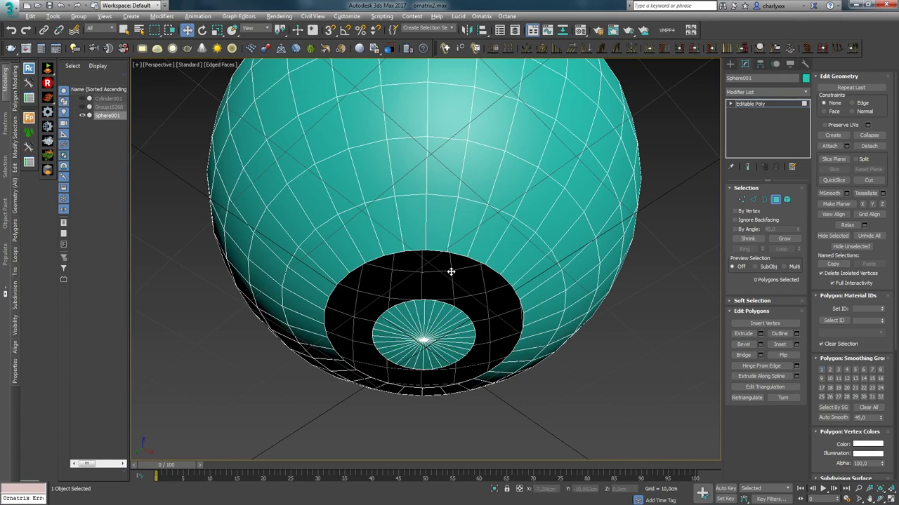
key(5)
click(411, 351)
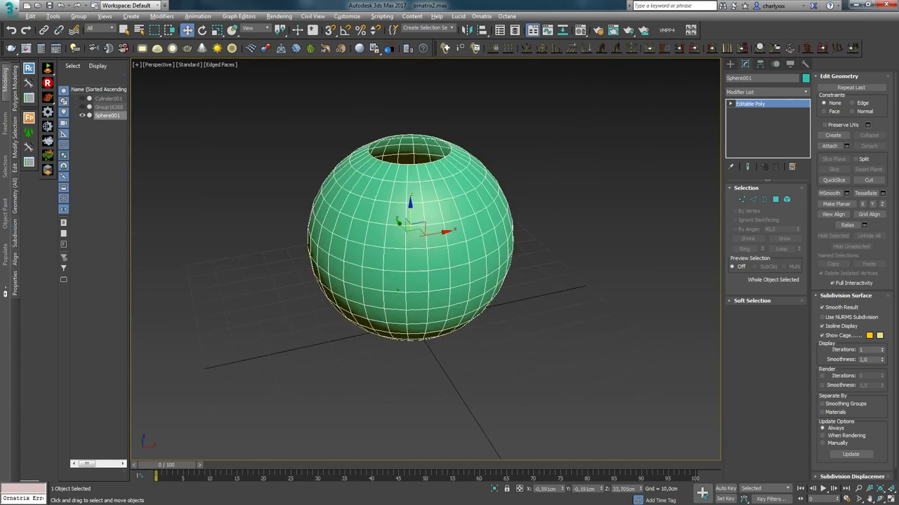
Step: Flatten the opened sphere by scaling it to about 67% along its vertical axis, and deselect it
scroll(393, 316, up, 2)
alt+middle_drag(398, 290, 396, 351)
key(r)
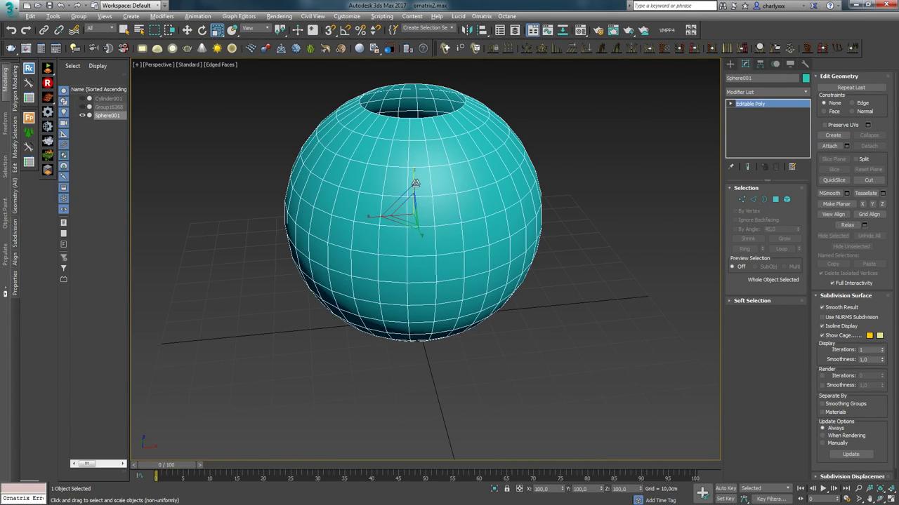
drag(413, 188, 413, 219)
alt+middle_drag(397, 214, 365, 218)
scroll(365, 218, down, 1)
click(30, 16)
click(56, 148)
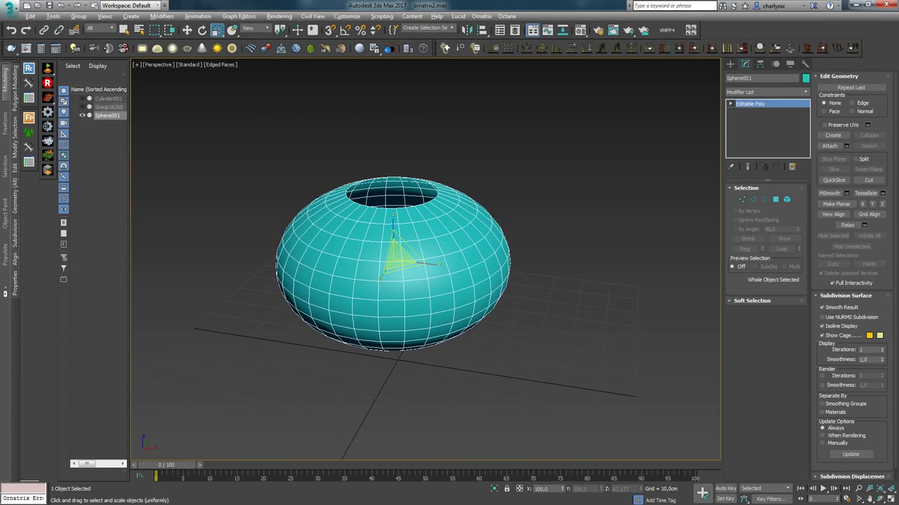
click(639, 263)
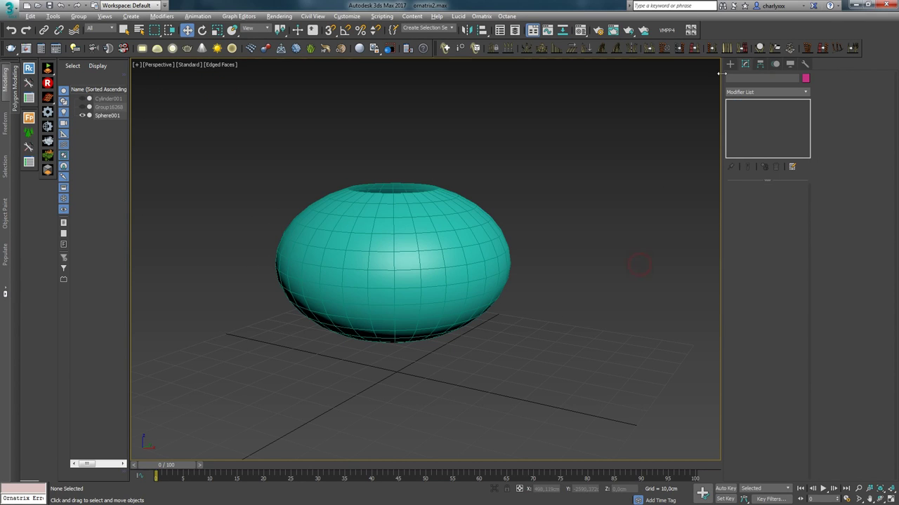
Step: Create an Ox Hair from Mesh Strips object from Sphere001 with its strips running from the top opening to the bottom opening
click(694, 47)
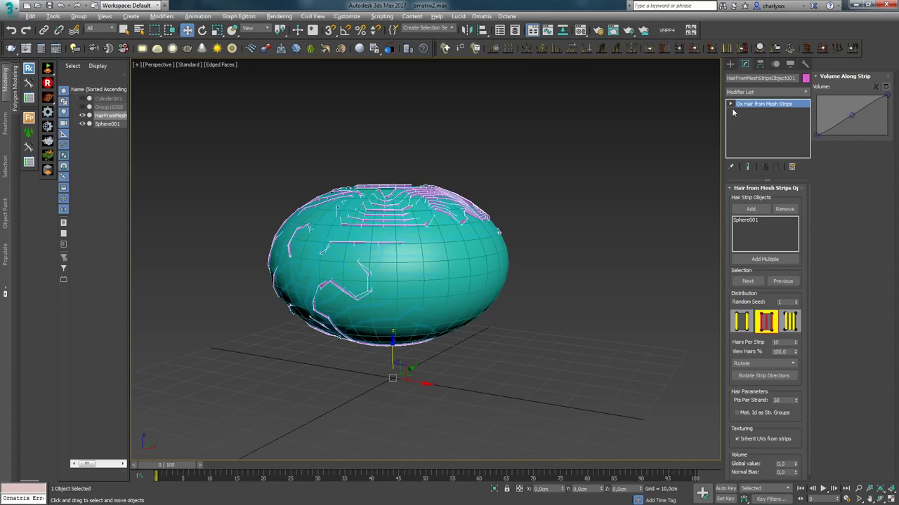
click(746, 112)
key(F3)
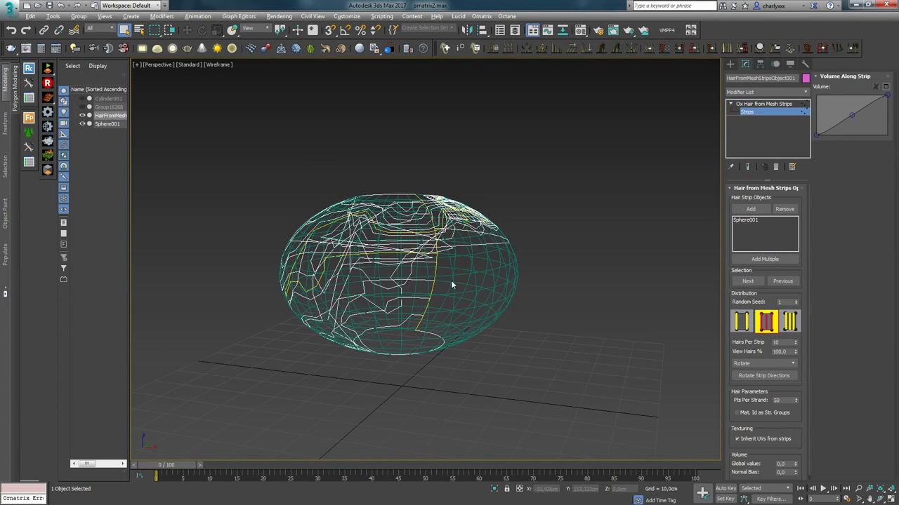
key(F3)
mouse_move(476, 335)
alt+middle_down()
mouse_move(490, 366)
mouse_move(476, 309)
mouse_move(428, 391)
mouse_move(449, 351)
alt+middle_up()
Step: Set the sphere hair object to 40 hairs per strip
double_click(786, 342)
text(20)
key(Return)
text(40)
key(Return)
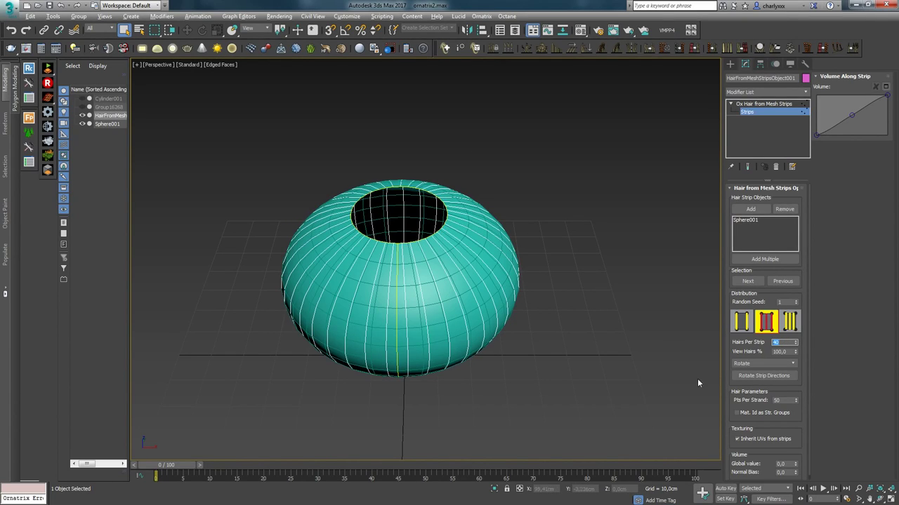
Step: Leave strip editing, hide the sphere mesh and delete the strip hair object
key(1)
key(1)
key(1)
click(444, 302)
right_click(444, 303)
click(466, 279)
alt+middle_drag(466, 279, 430, 260)
scroll(424, 229, down, 3)
click(434, 294)
key(Delete)
key(z)
alt+middle_drag(472, 335, 488, 232)
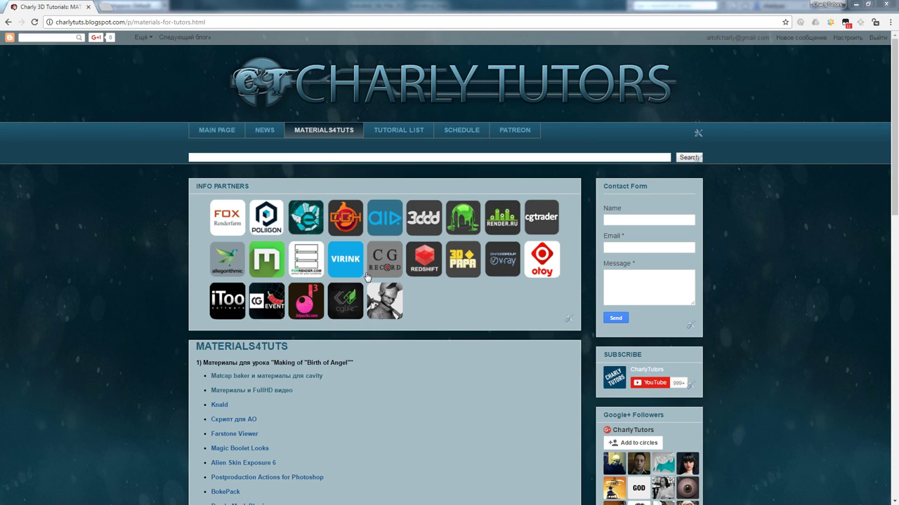
Step: Switch to Chrome's Materials4Tuts page, open the CGAllies livestream link under the Ornatrix course materials and pause the video
click(454, 387)
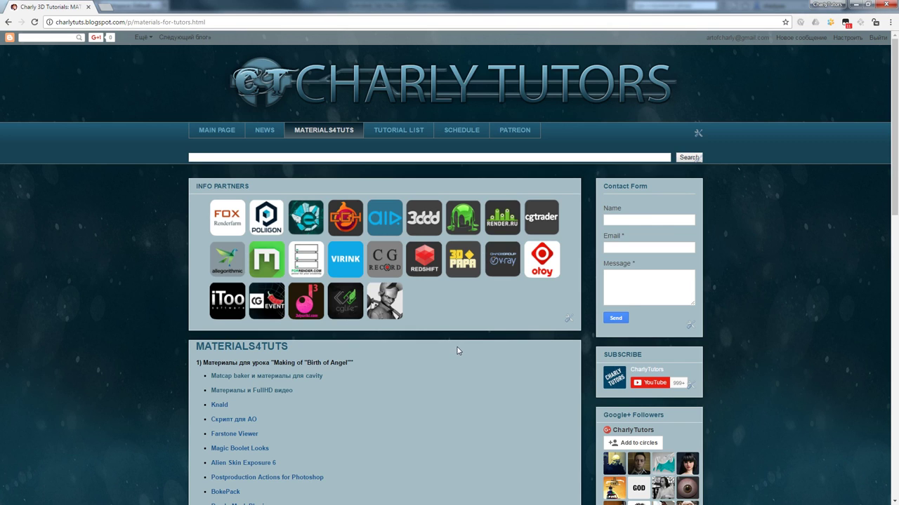
scroll(449, 399, down, 7)
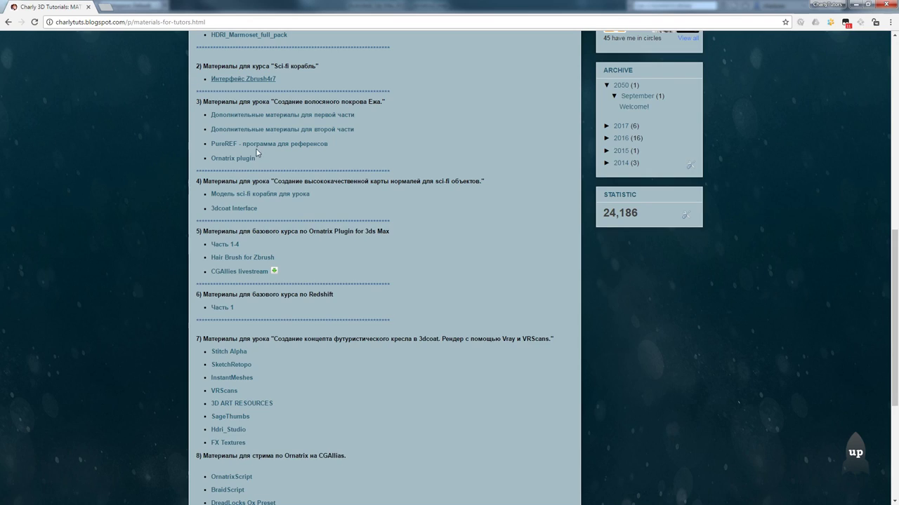
scroll(257, 150, up, 11)
scroll(328, 249, down, 11)
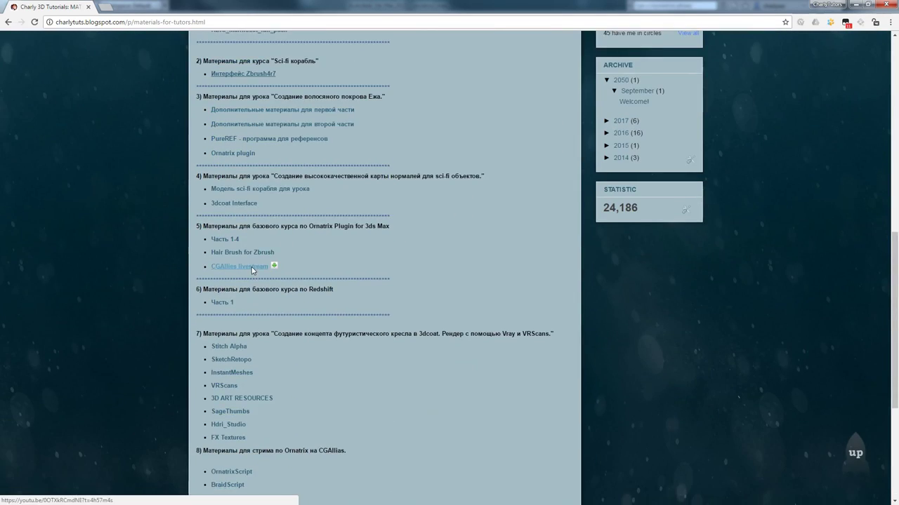
scroll(252, 267, down, 2)
click(238, 133)
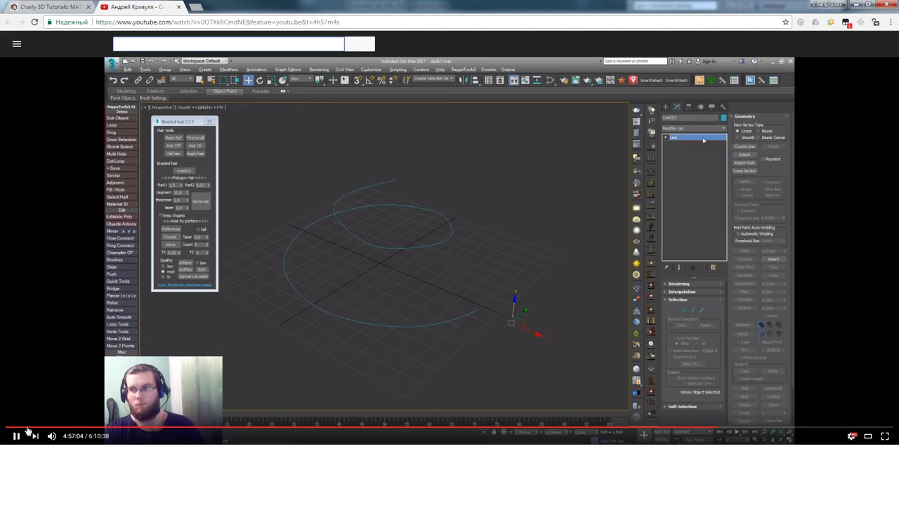
click(15, 436)
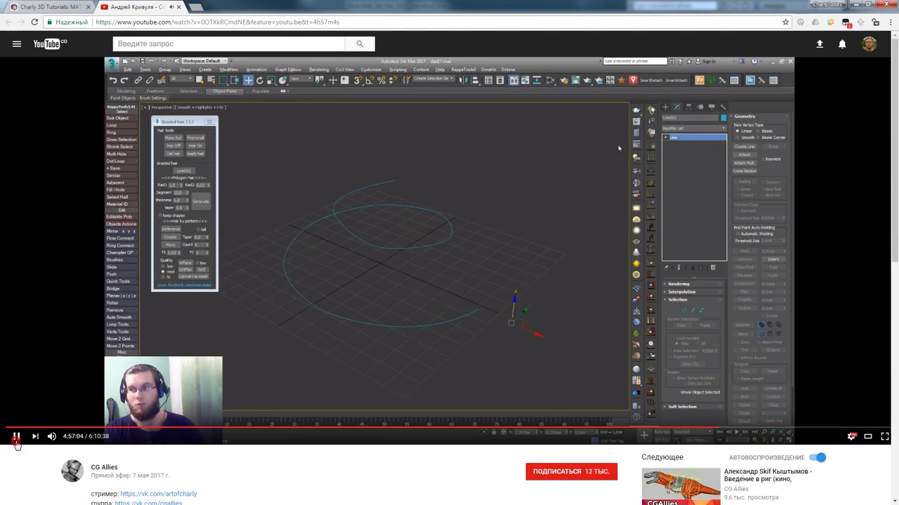
scroll(857, 316, down, 3)
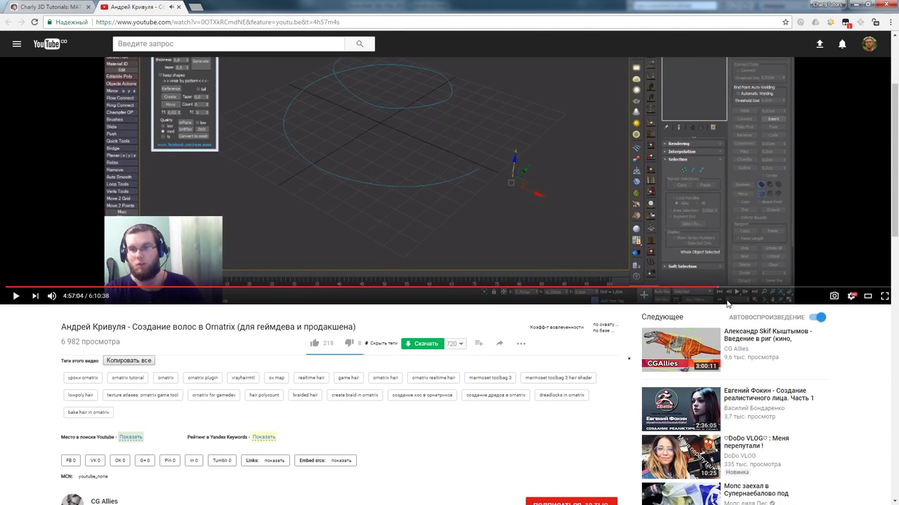
scroll(386, 204, up, 2)
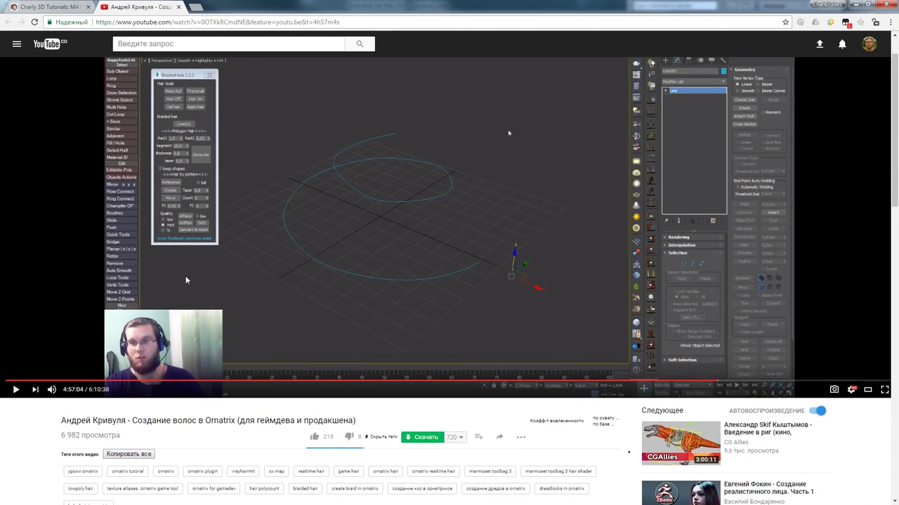
scroll(353, 284, up, 1)
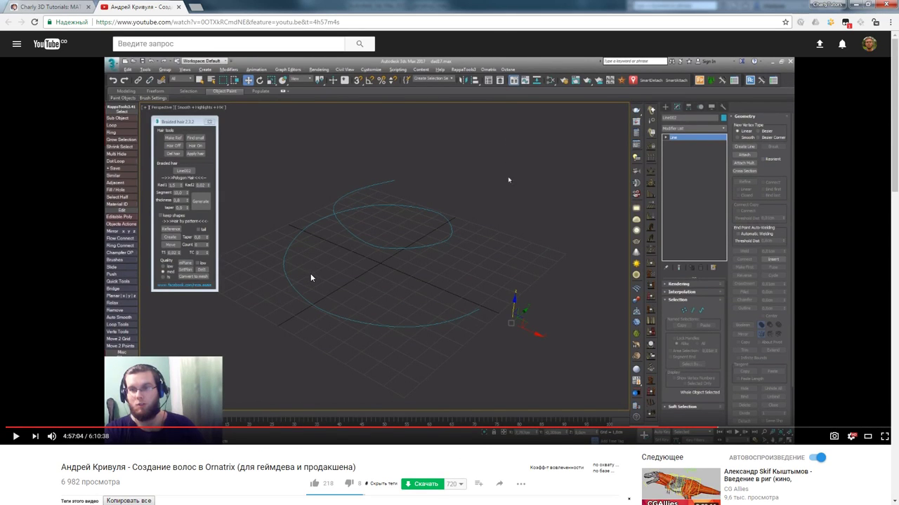
scroll(307, 275, down, 4)
scroll(310, 267, up, 3)
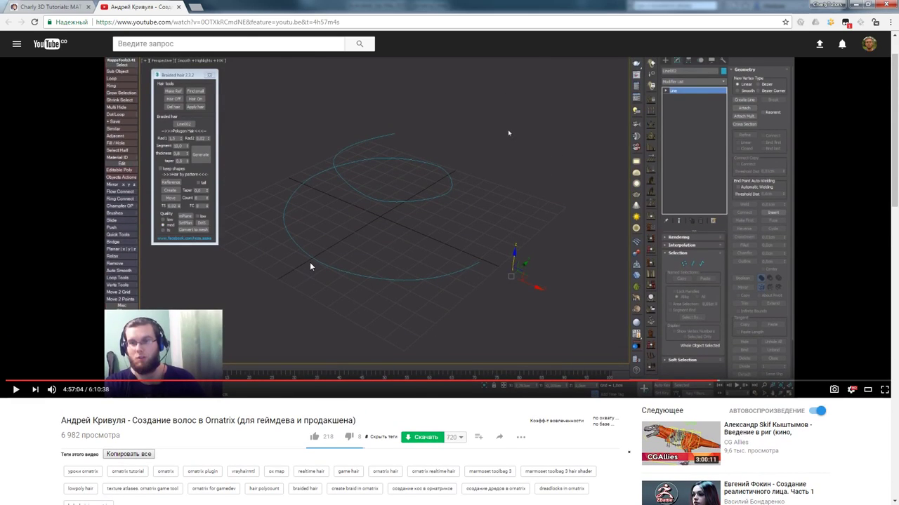
scroll(377, 318, up, 1)
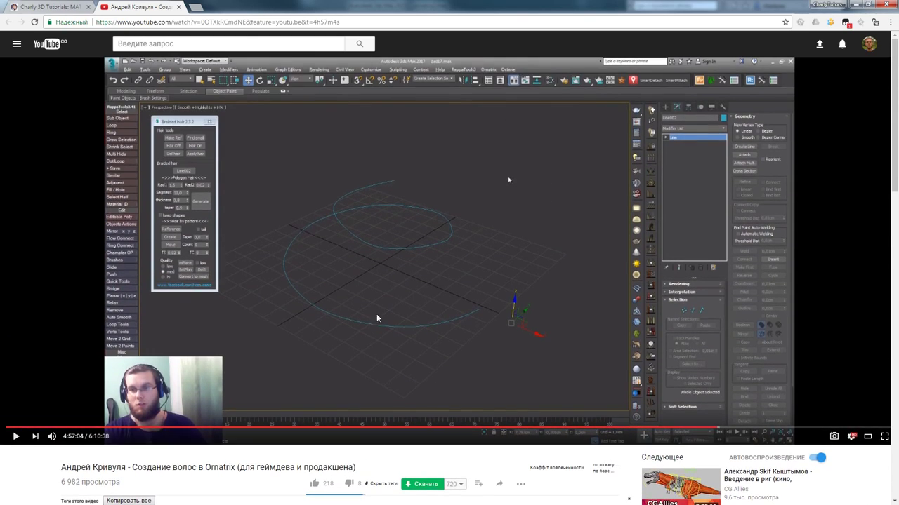